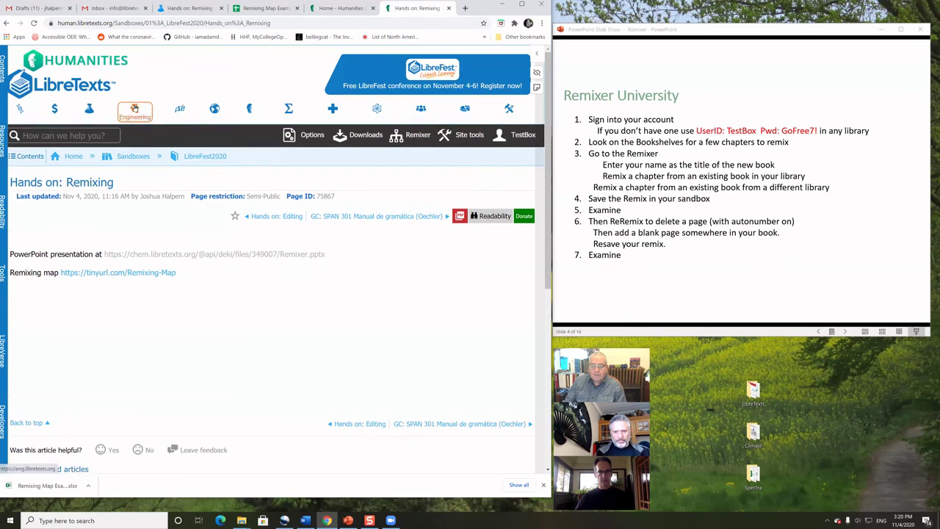
- Open the Hands on: Remixing page in the LibreFest2020 sandbox of the Chemistry library
{"action": "left_click", "coordinate": [96, 108]}
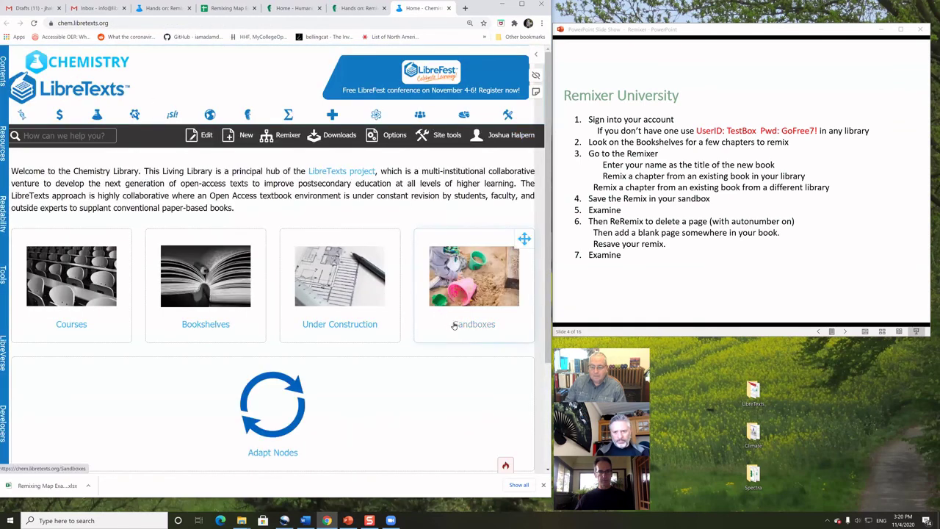
{"action": "left_click", "coordinate": [457, 324]}
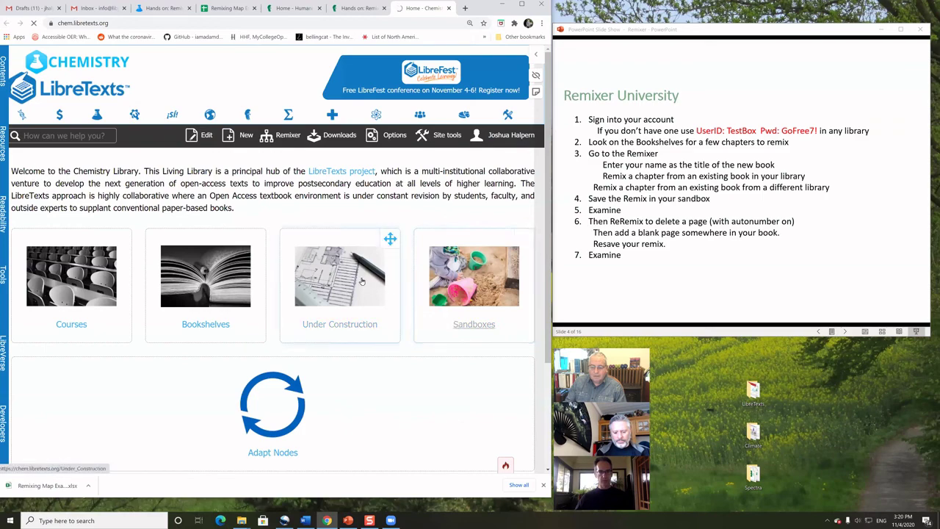
{"action": "scroll", "coordinate": [369, 289], "scroll_direction": "down", "scroll_amount": 10}
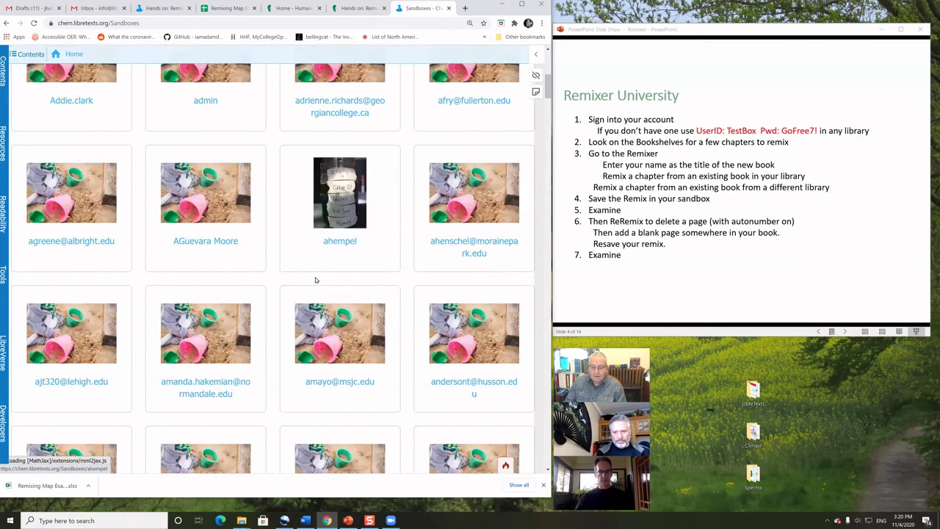
{"action": "scroll", "coordinate": [318, 279], "scroll_direction": "up", "scroll_amount": 10}
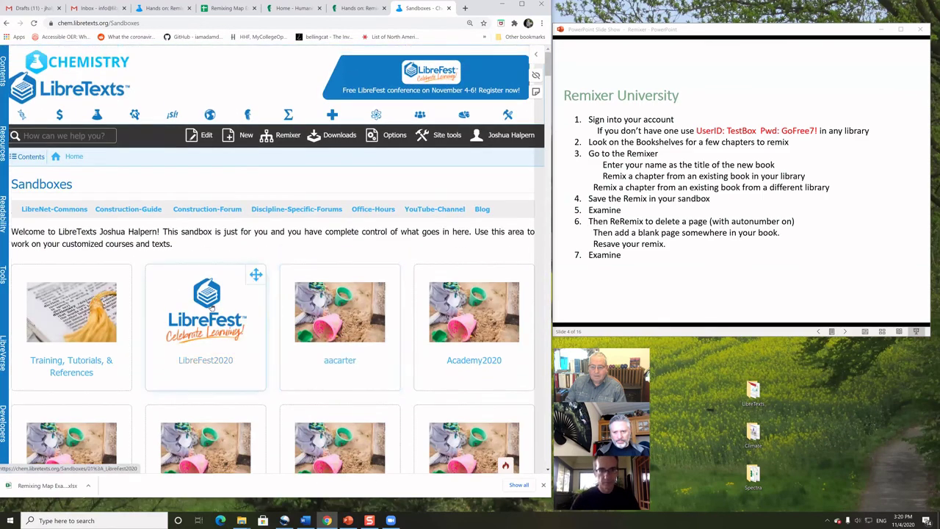
{"action": "left_click", "coordinate": [214, 331]}
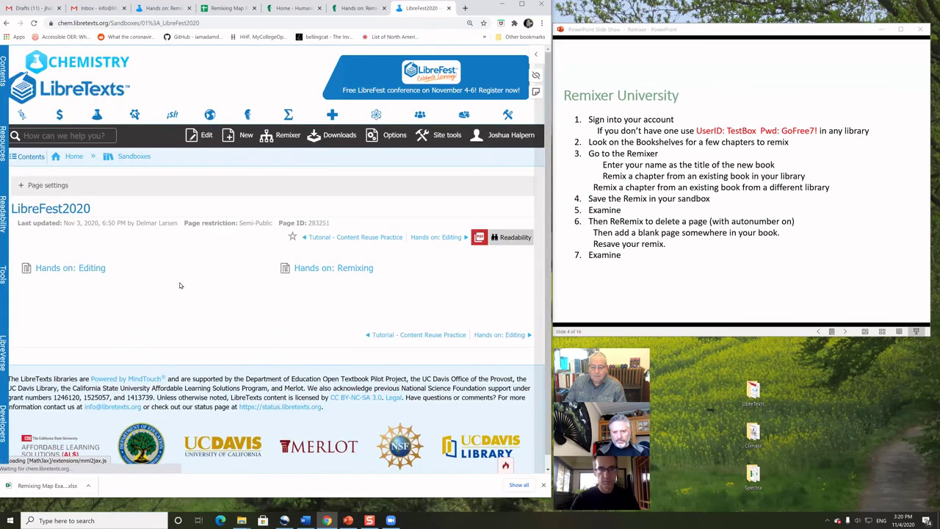
{"action": "left_click", "coordinate": [318, 270]}
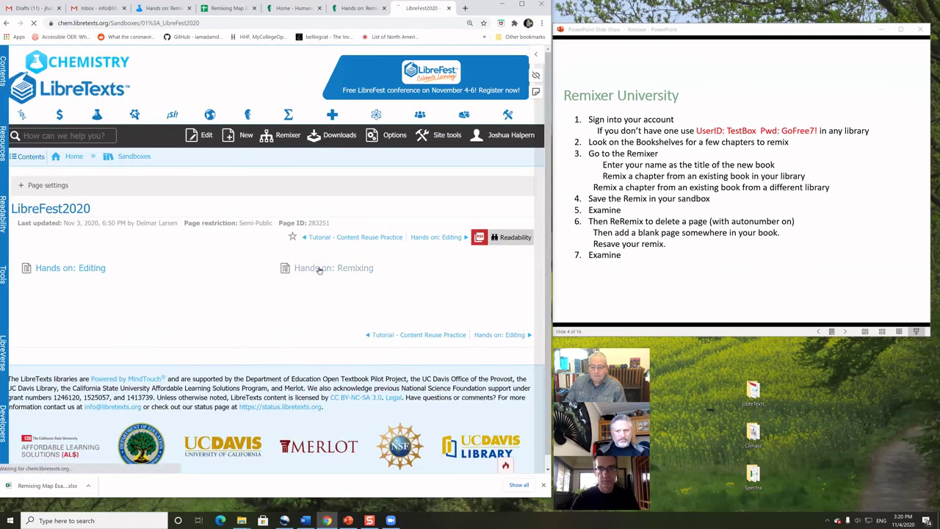
- Propagate the Hands on: Remixing page to the other libraries and reload its Humanities copy
{"action": "left_click", "coordinate": [390, 136]}
{"action": "left_click", "coordinate": [404, 269]}
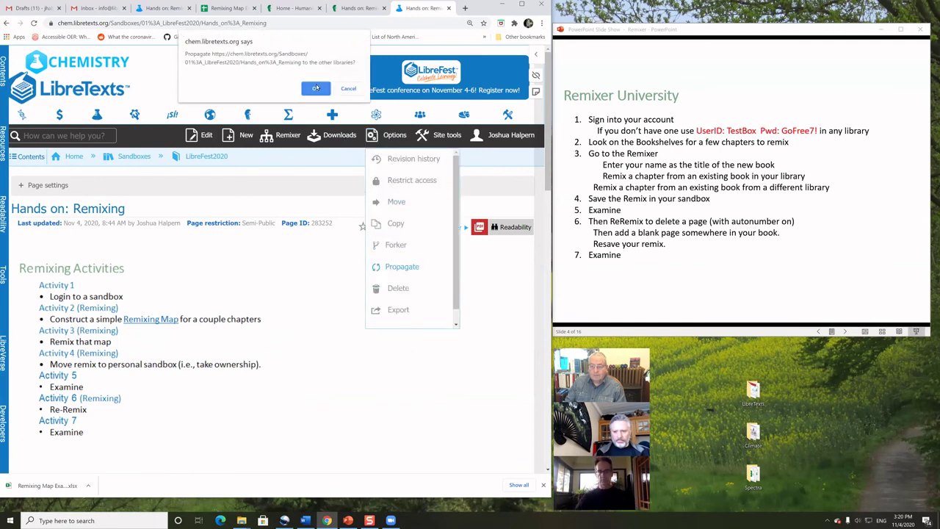
{"action": "left_click", "coordinate": [315, 89]}
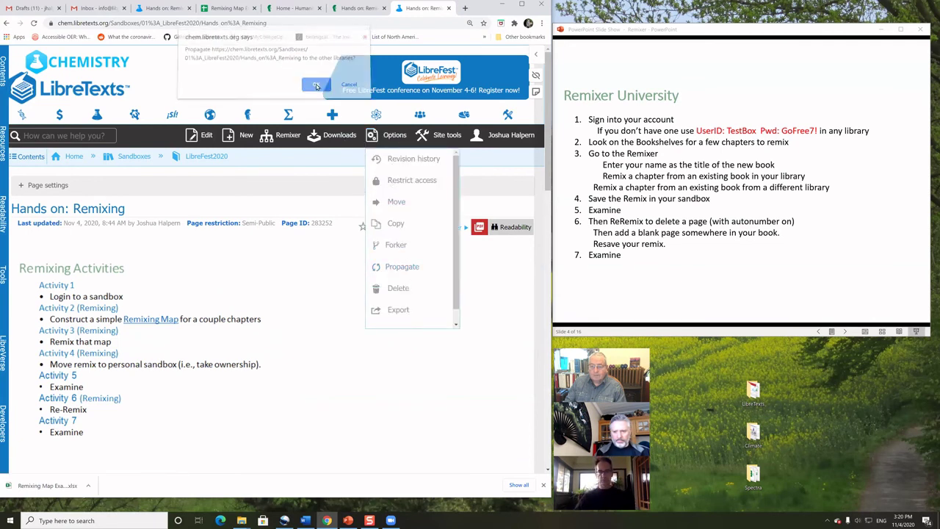
{"action": "left_click", "coordinate": [349, 12]}
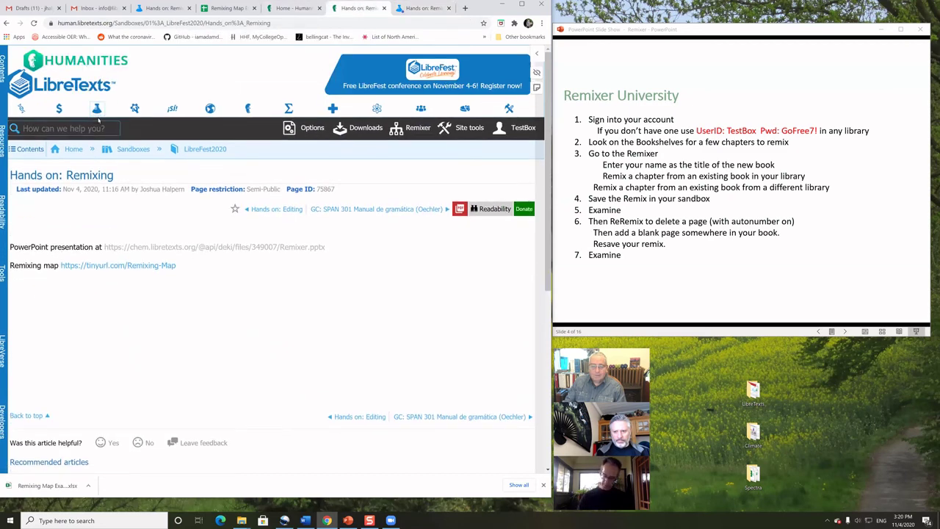
{"action": "left_click", "coordinate": [33, 22]}
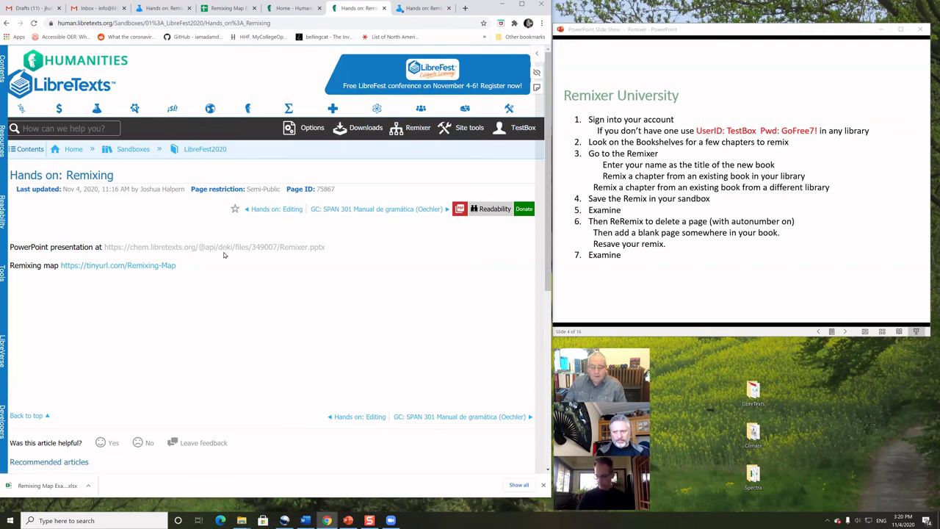
- View the linked Remixing map spreadsheet, return to the Humanities page and highlight the PowerPoint presentation's address
{"action": "left_click", "coordinate": [160, 265]}
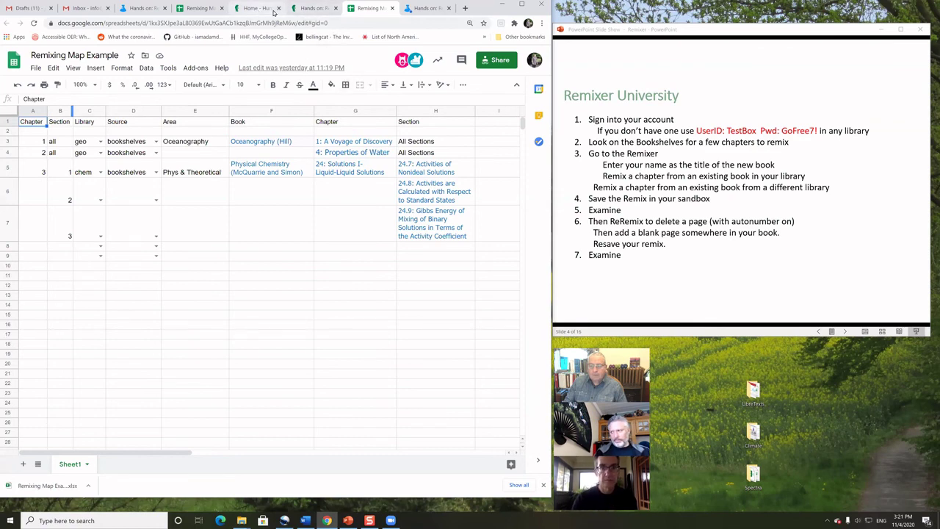
{"action": "left_click", "coordinate": [308, 9]}
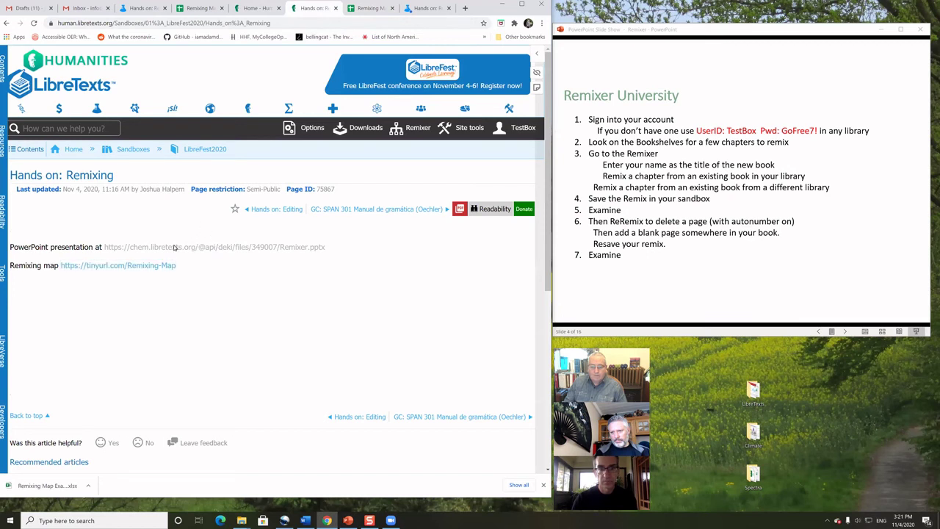
{"action": "left_click_drag", "start_coordinate": [103, 247], "coordinate": [324, 252]}
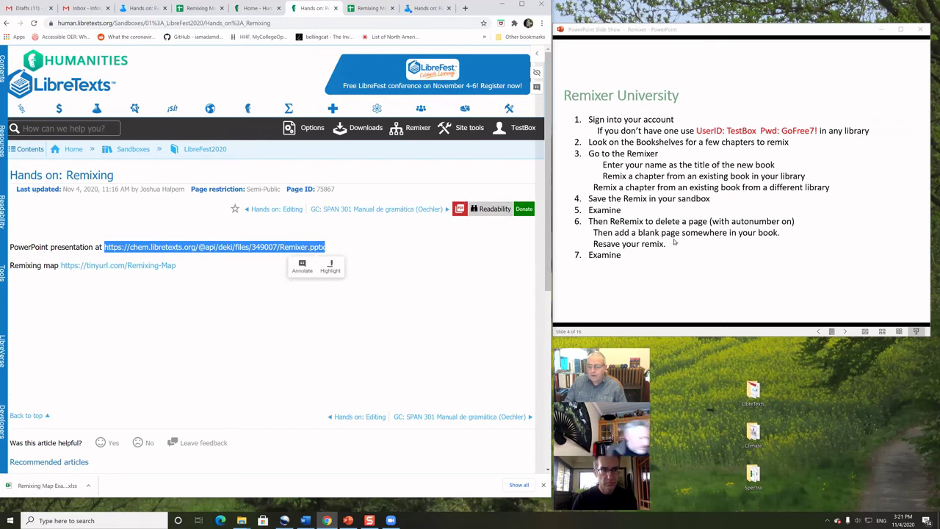
- Switch to the PowerPoint slide show and advance past the Remixing Map slide to Getting Started
{"action": "key", "text": "alt+Tab"}
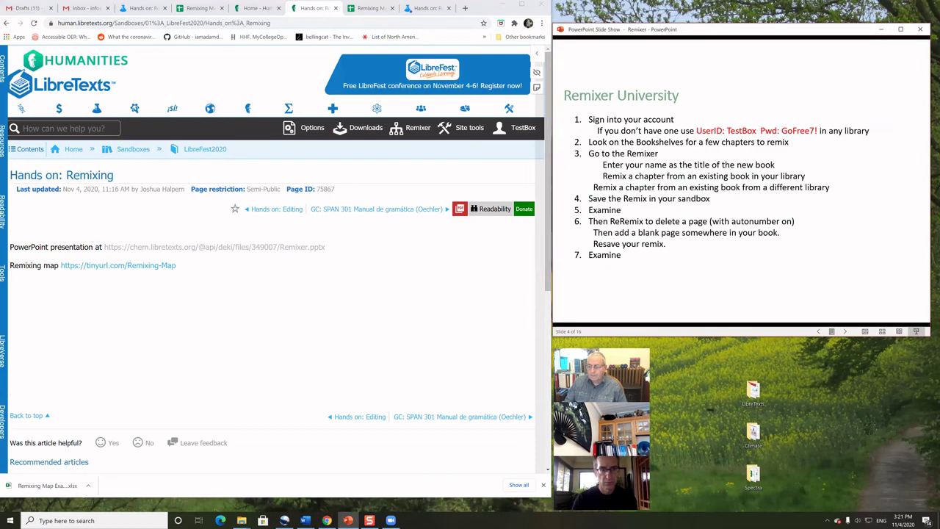
{"action": "key", "text": "Right"}
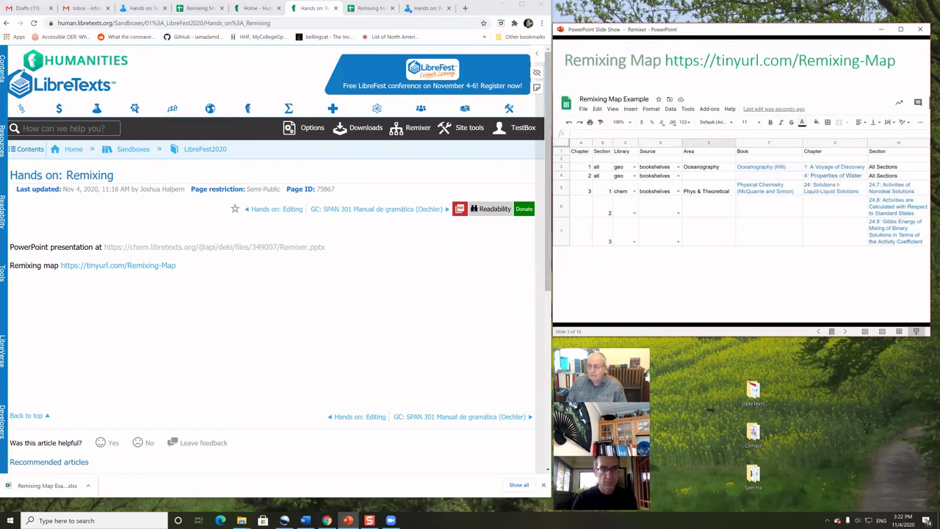
{"action": "key", "text": "Right"}
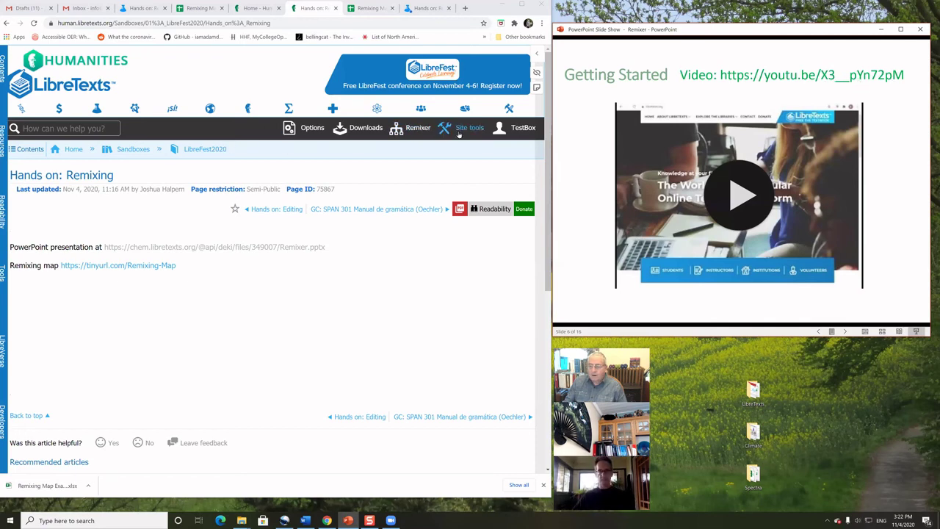
- Open the Geosciences library, sign in with the prefilled demo account and go to its TestBox sandbox
{"action": "left_click", "coordinate": [210, 108]}
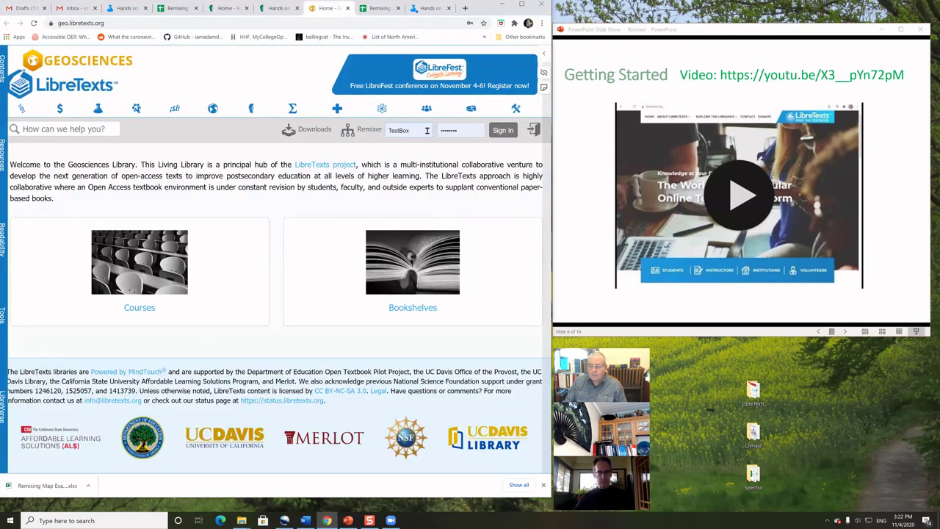
{"action": "left_click", "coordinate": [508, 131]}
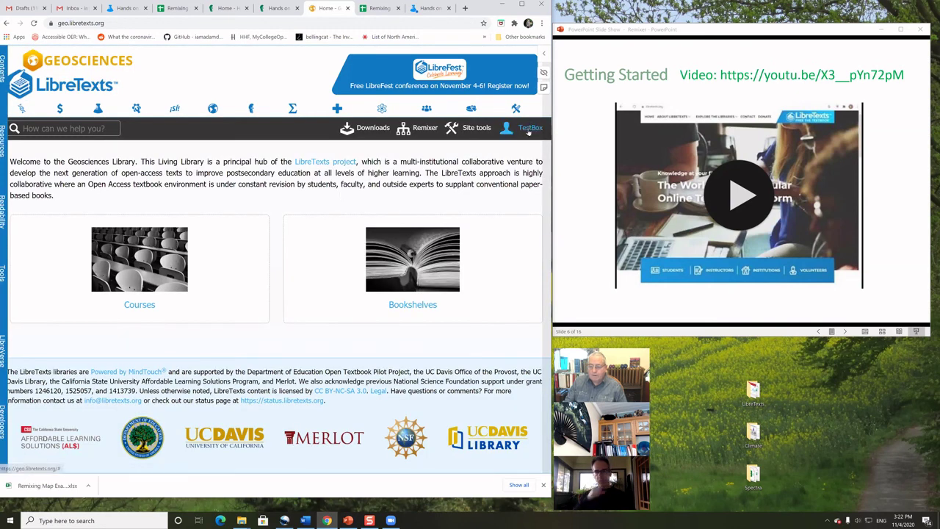
{"action": "left_click", "coordinate": [525, 129]}
{"action": "left_click", "coordinate": [512, 151]}
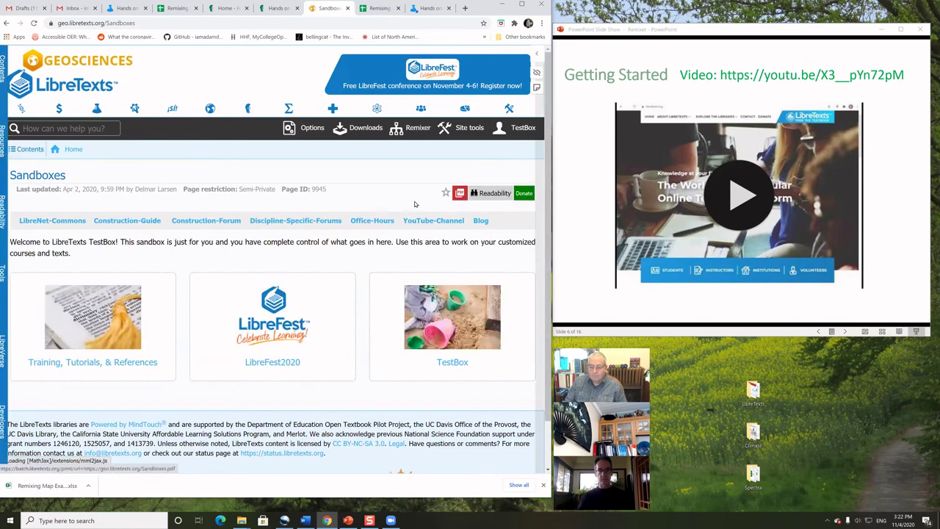
{"action": "left_click", "coordinate": [383, 331]}
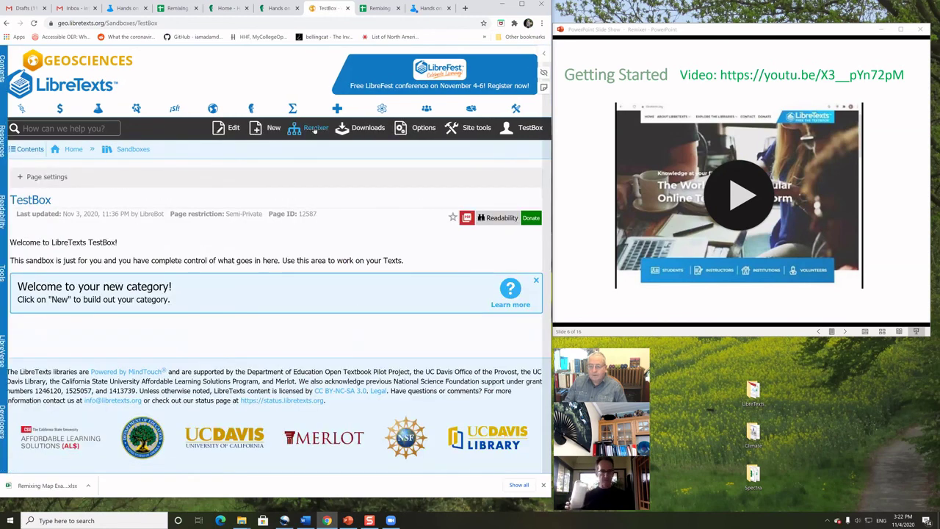
- Show the slide "Step 2: Clear the Remix Panel" in the PowerPoint slide show
{"action": "left_click", "coordinate": [586, 214]}
{"action": "left_click", "coordinate": [585, 213]}
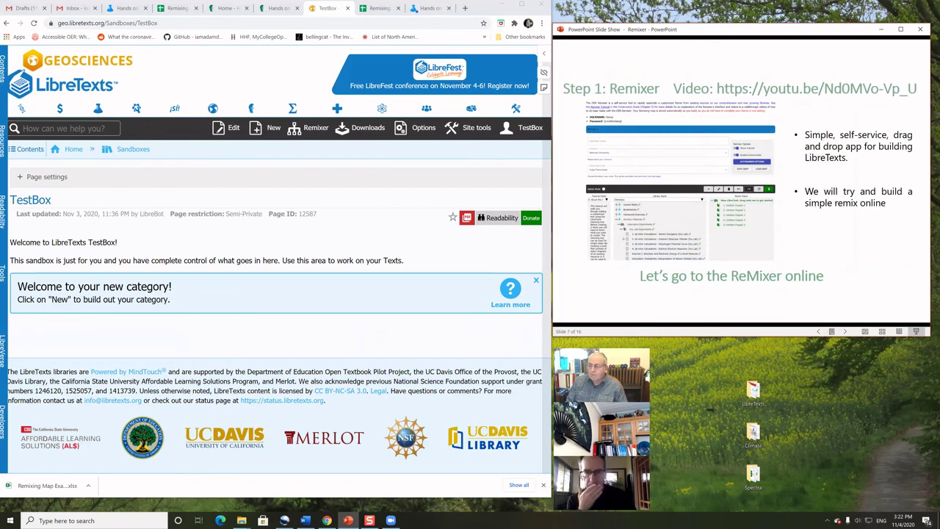
{"action": "key", "text": "Right"}
{"action": "key", "text": "Right"}
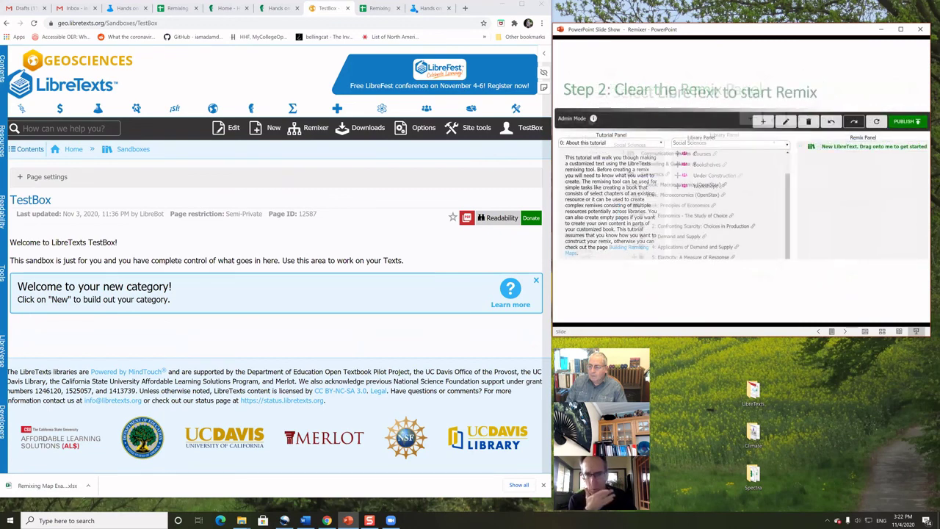
{"action": "key", "text": "Left"}
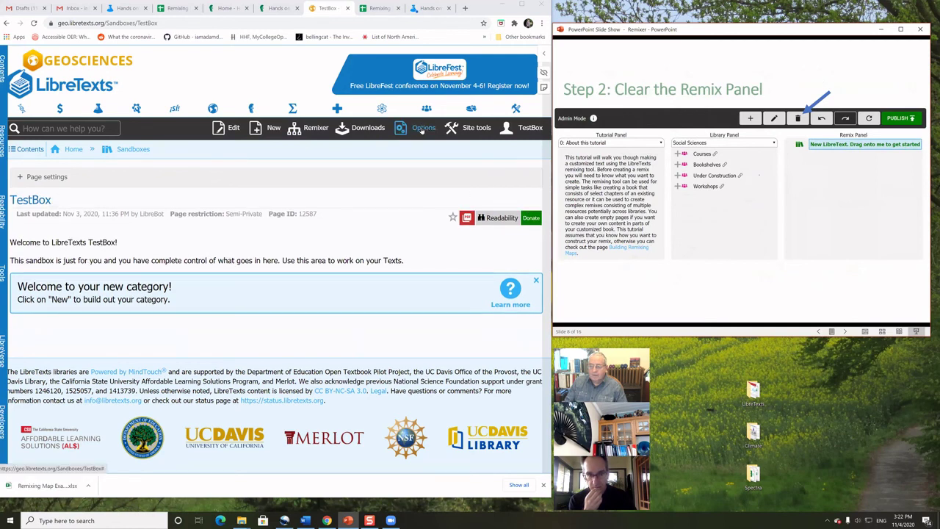
- Launch the OER Remixer from the Geosciences sandbox and enter the author's full name as the remix name
{"action": "left_click", "coordinate": [305, 131]}
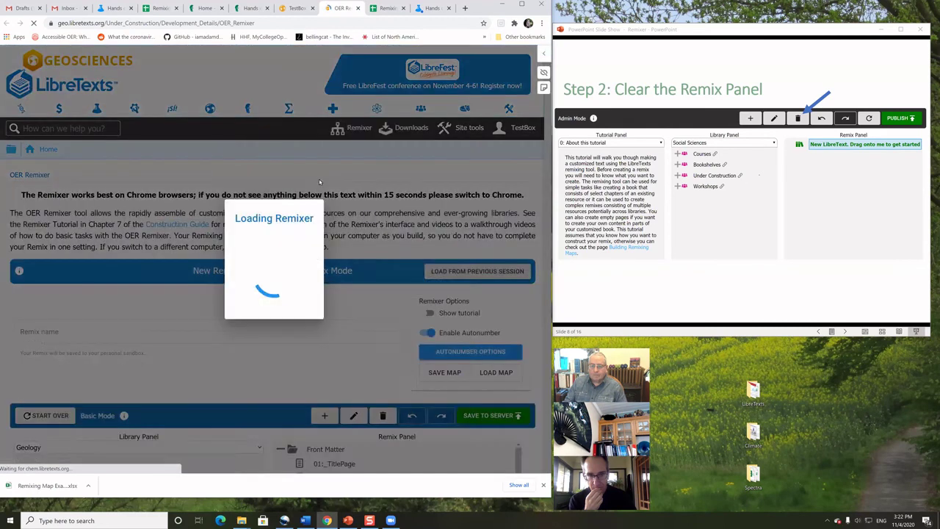
{"action": "scroll", "coordinate": [279, 200], "scroll_direction": "down", "scroll_amount": 2}
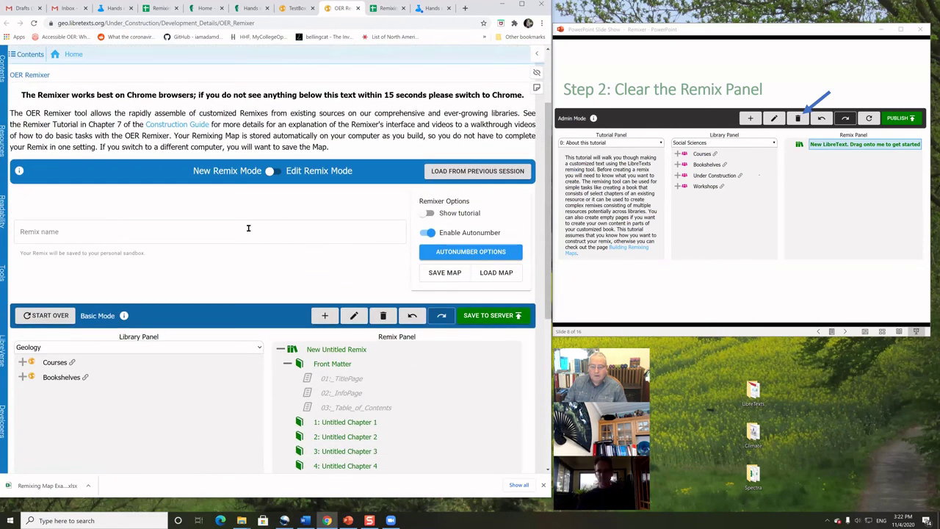
{"action": "left_click", "coordinate": [216, 231]}
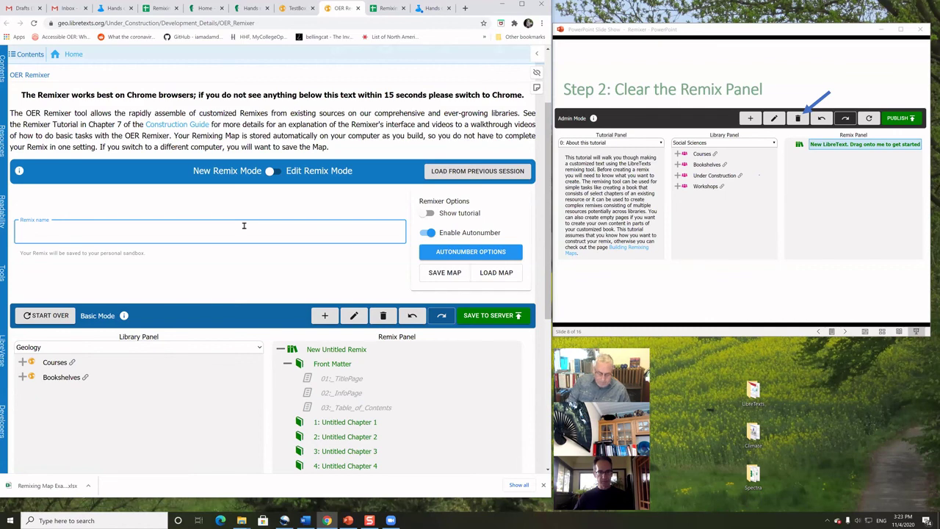
{"action": "type", "text": "Josh Halpern"}
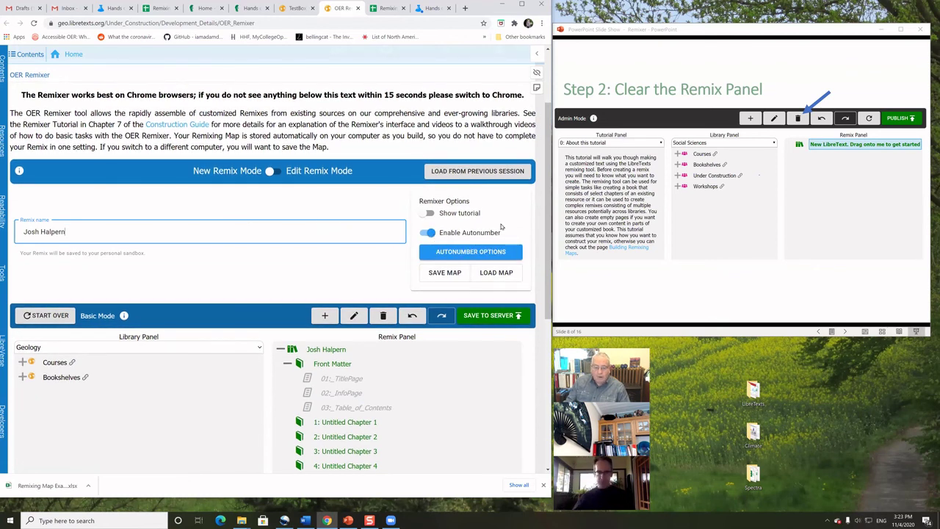
- Expand the Geology library's Bookshelves through Oceanography to list the chapters of Oceanography (Hill)
{"action": "scroll", "coordinate": [145, 281], "scroll_direction": "down", "scroll_amount": 3}
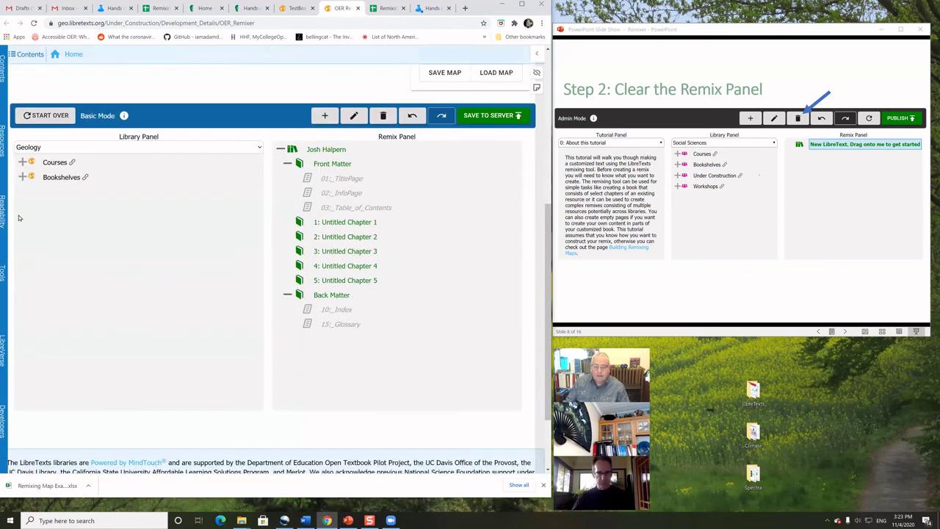
{"action": "left_click", "coordinate": [23, 177]}
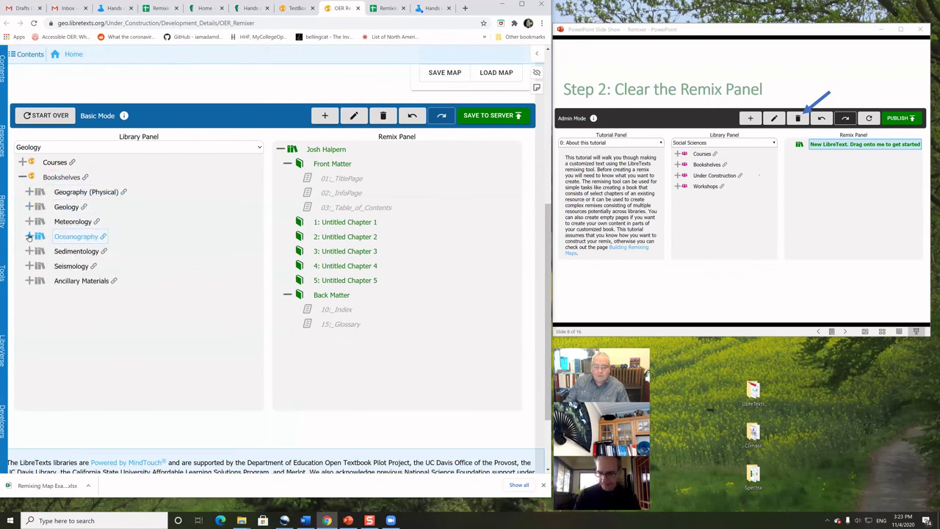
{"action": "left_click", "coordinate": [29, 236]}
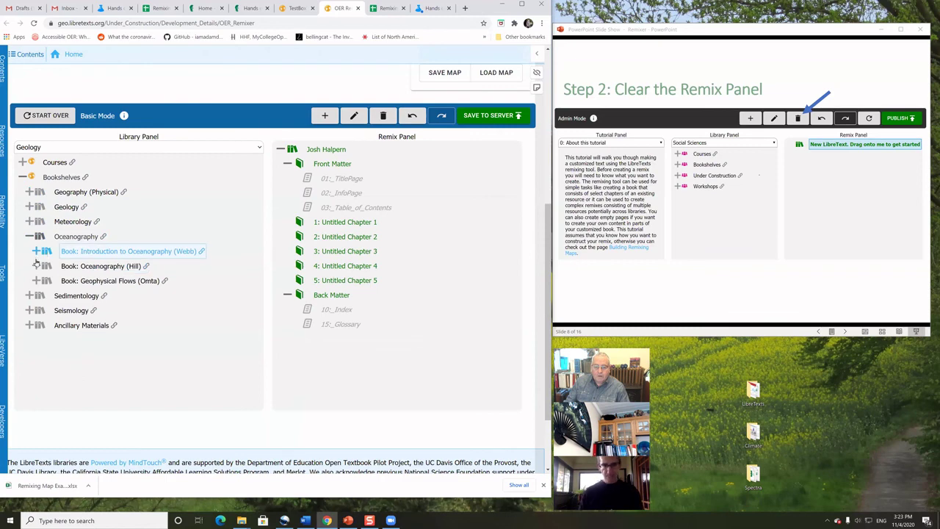
{"action": "left_click", "coordinate": [35, 265]}
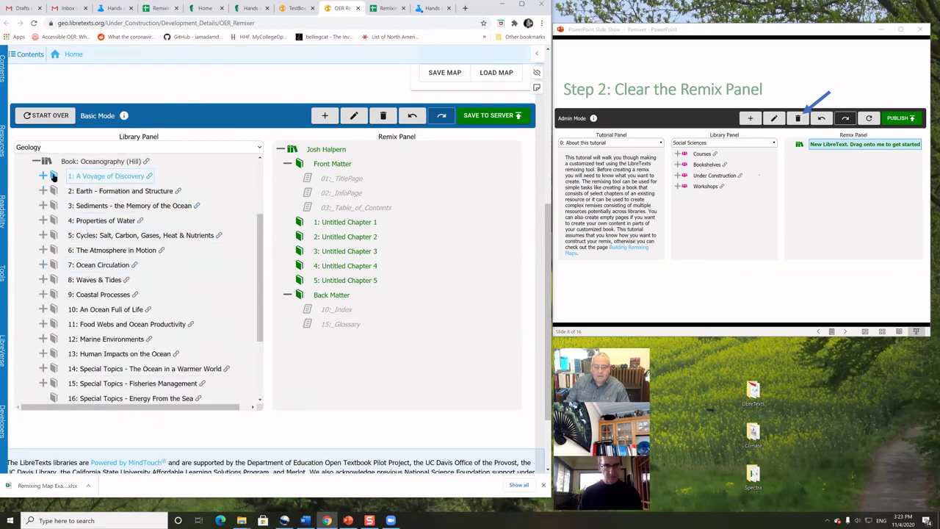
- Add A Voyage of Discovery and Properties of Water from Oceanography (Hill) to the remix ahead of the untitled chapters
{"action": "left_click_drag", "start_coordinate": [54, 177], "coordinate": [102, 179]}
{"action": "left_click_drag", "start_coordinate": [262, 210], "coordinate": [292, 219]}
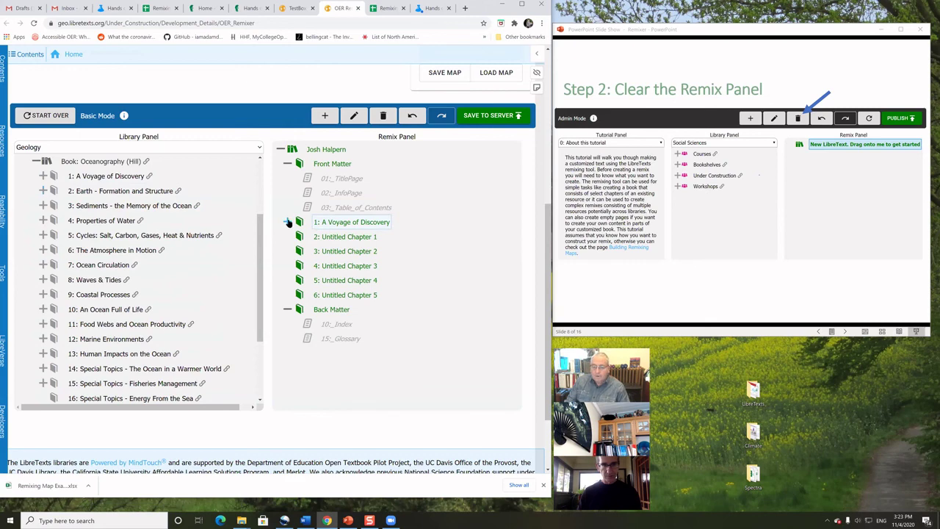
{"action": "left_click", "coordinate": [287, 221]}
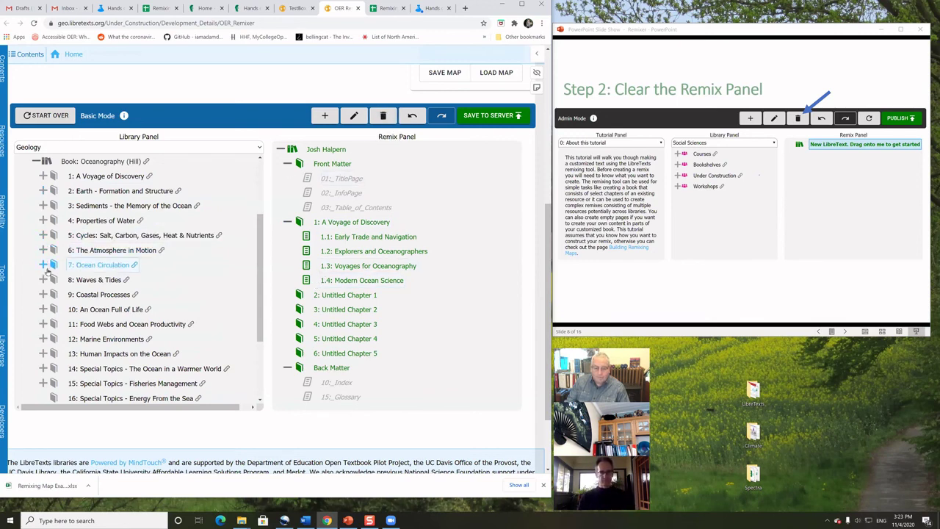
{"action": "left_click_drag", "start_coordinate": [53, 221], "coordinate": [298, 294]}
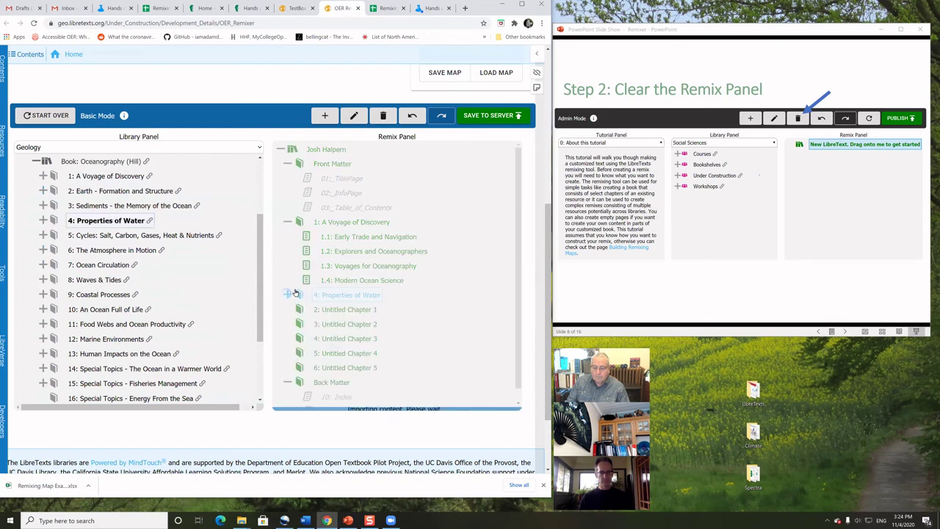
- Delete Untitled Chapter 1 through Untitled Chapter 4 from the remix
{"action": "left_click", "coordinate": [339, 309]}
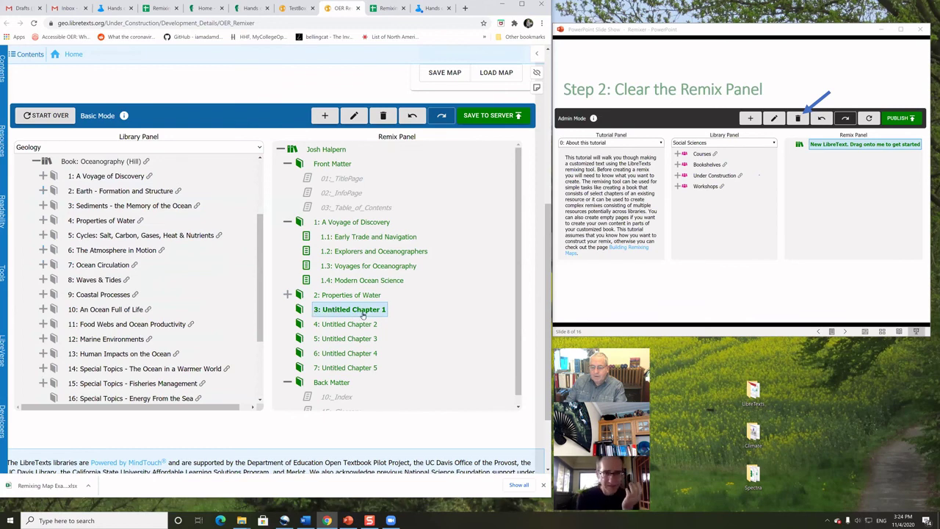
{"action": "left_click", "coordinate": [383, 116]}
{"action": "left_click", "coordinate": [383, 116]}
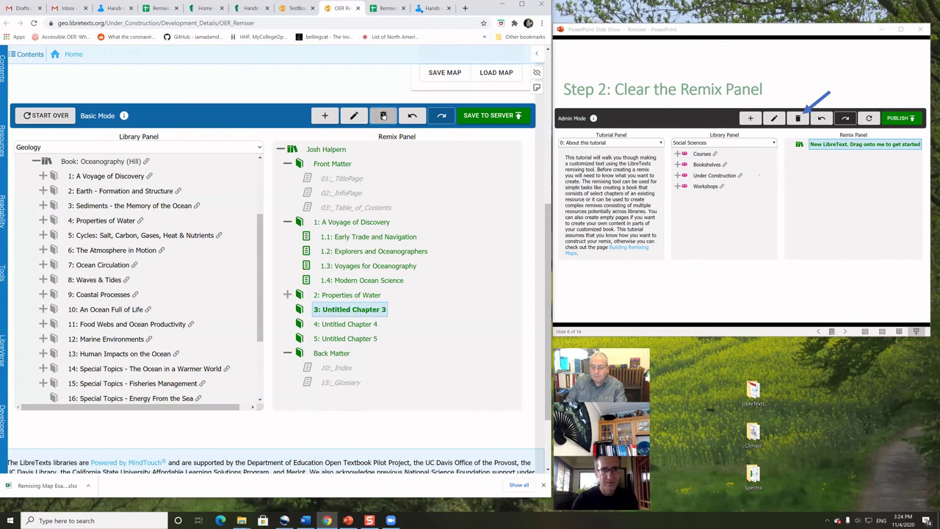
{"action": "left_click", "coordinate": [382, 116]}
{"action": "left_click", "coordinate": [382, 116]}
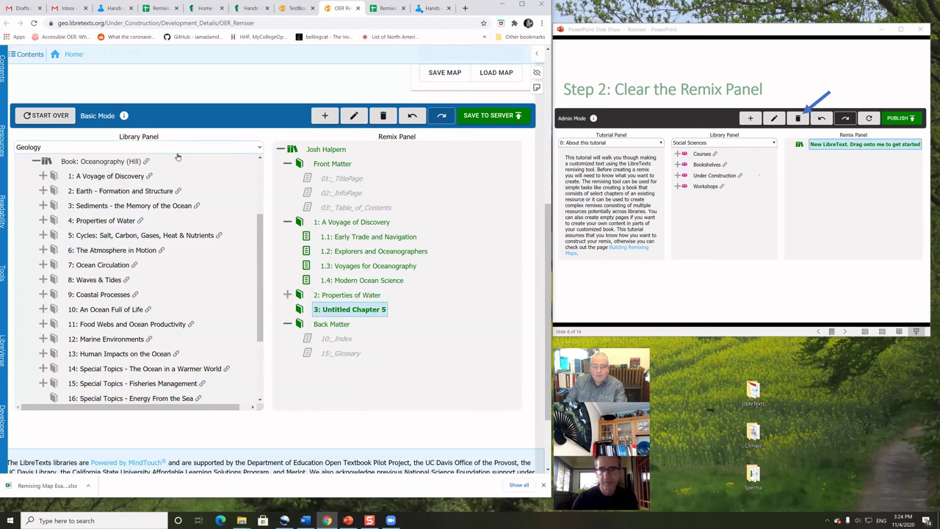
- Switch the source library to Chemistry and expand Bookshelves through Physical & Theoretical Chemistry to Map: Physical Chemistry (McQuarrie and Simon)
{"action": "left_click", "coordinate": [258, 149]}
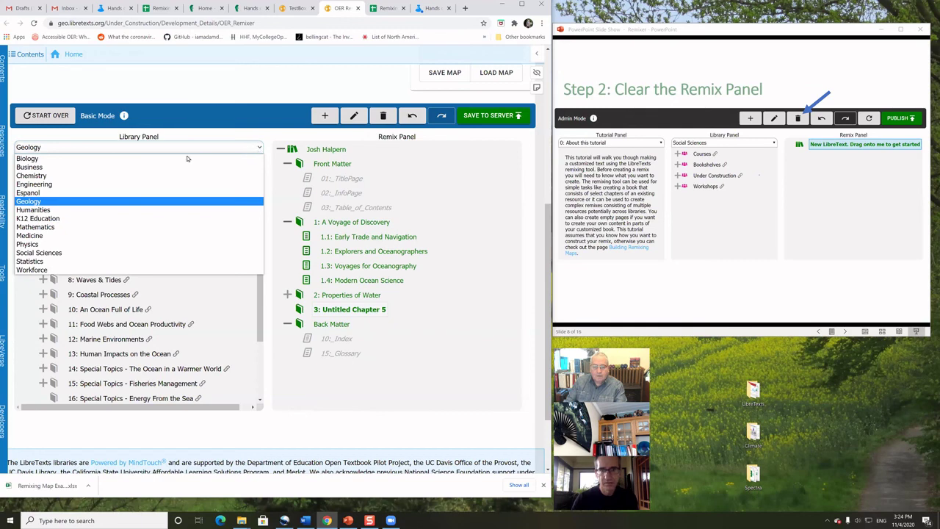
{"action": "left_click", "coordinate": [80, 176]}
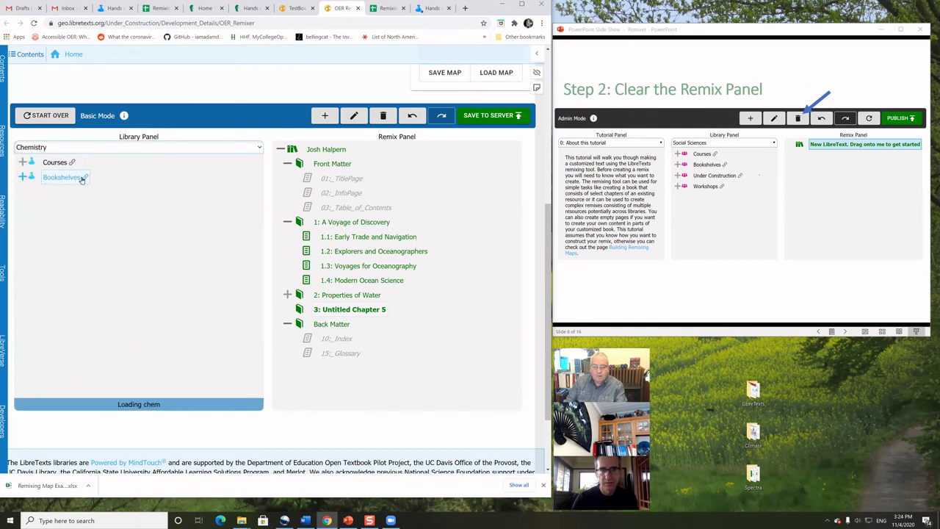
{"action": "left_click", "coordinate": [23, 178]}
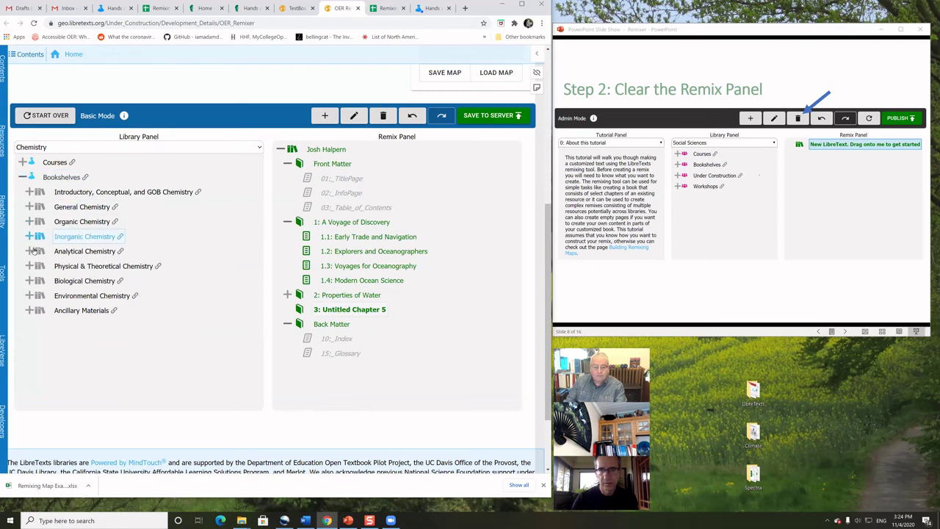
{"action": "left_click", "coordinate": [30, 268]}
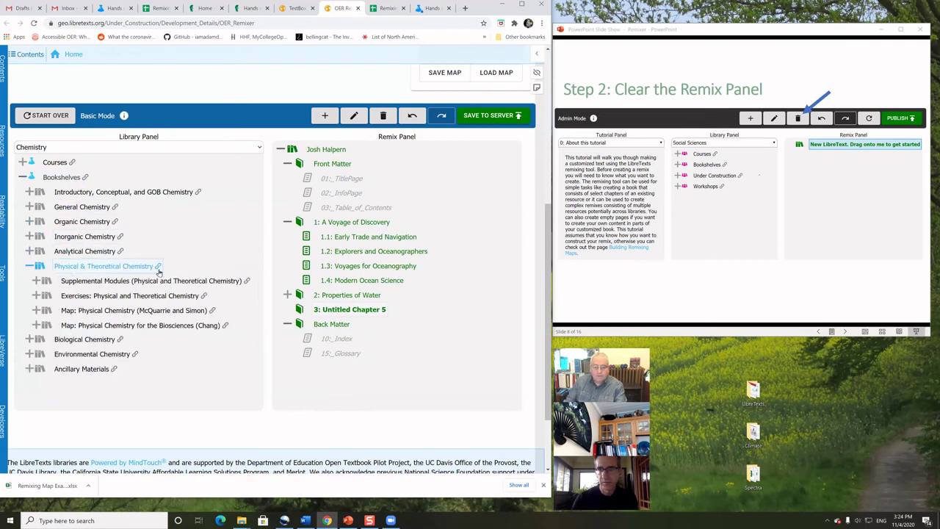
{"action": "scroll", "coordinate": [80, 276], "scroll_direction": "down", "scroll_amount": 3}
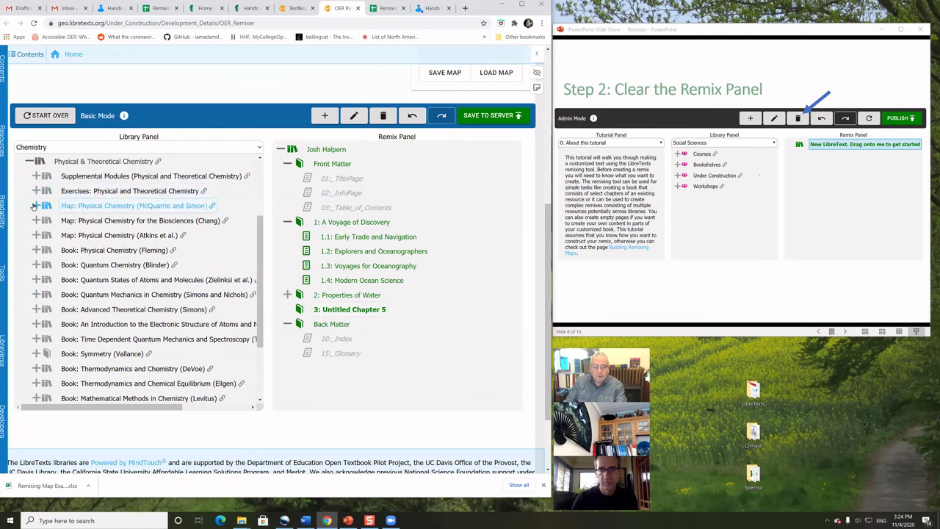
{"action": "left_click", "coordinate": [35, 206]}
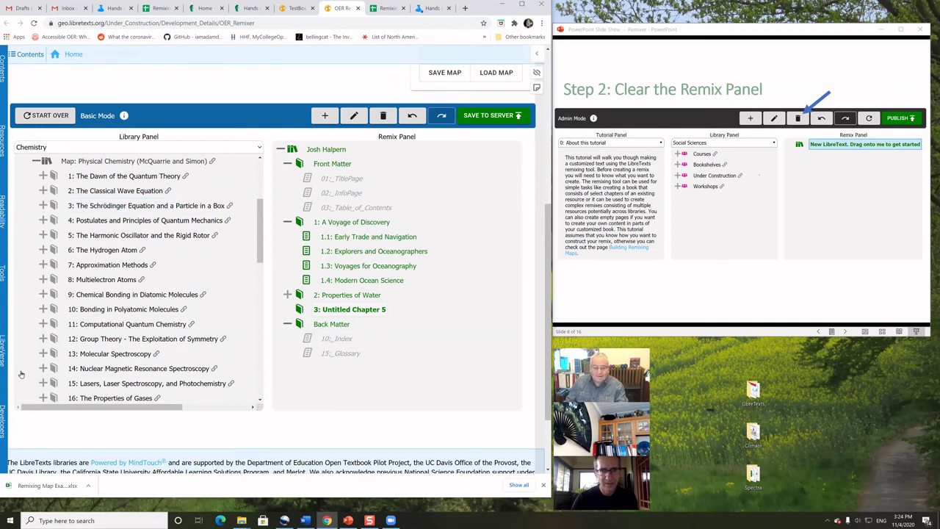
- Add chapter 24, Solutions I- Liquid-Liquid Solutions, to the remix between A Voyage of Discovery and Properties of Water
{"action": "scroll", "coordinate": [100, 319], "scroll_direction": "down", "scroll_amount": 2}
{"action": "scroll", "coordinate": [100, 314], "scroll_direction": "down", "scroll_amount": 2}
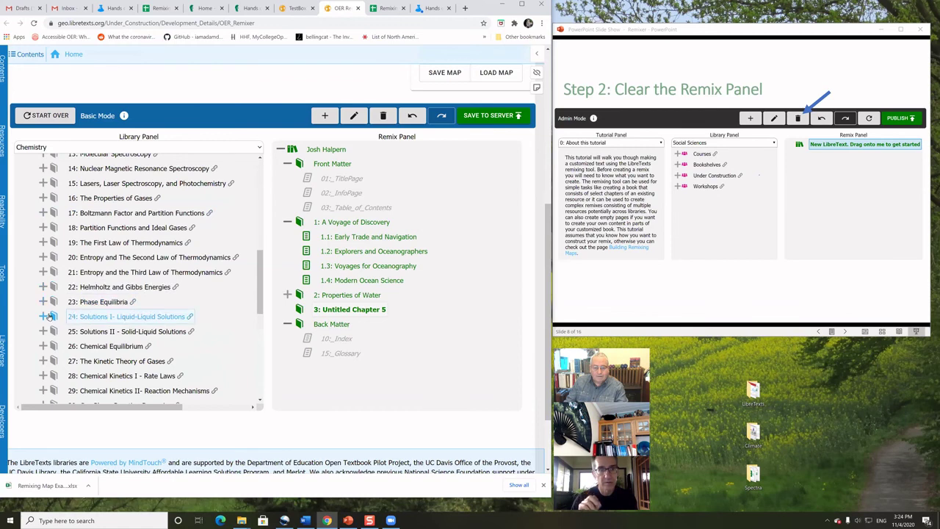
{"action": "left_click", "coordinate": [43, 316]}
{"action": "scroll", "coordinate": [59, 324], "scroll_direction": "down", "scroll_amount": 1}
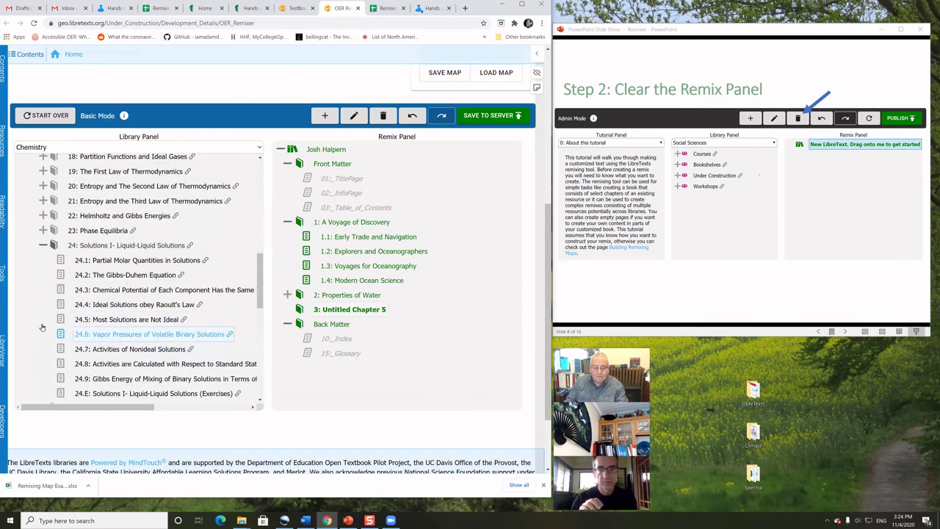
{"action": "left_click_drag", "start_coordinate": [52, 245], "coordinate": [294, 292]}
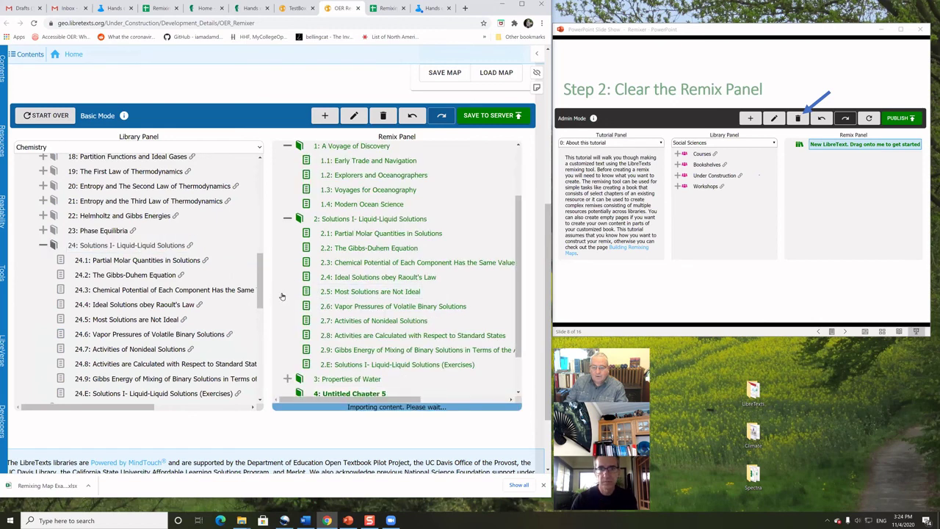
- Delete Partial Molar Quantities in Solutions through Vapor Pressures of Volatile Binary Solutions and the Exercises page from the remix's Solutions I chapter
{"action": "left_click", "coordinate": [328, 235]}
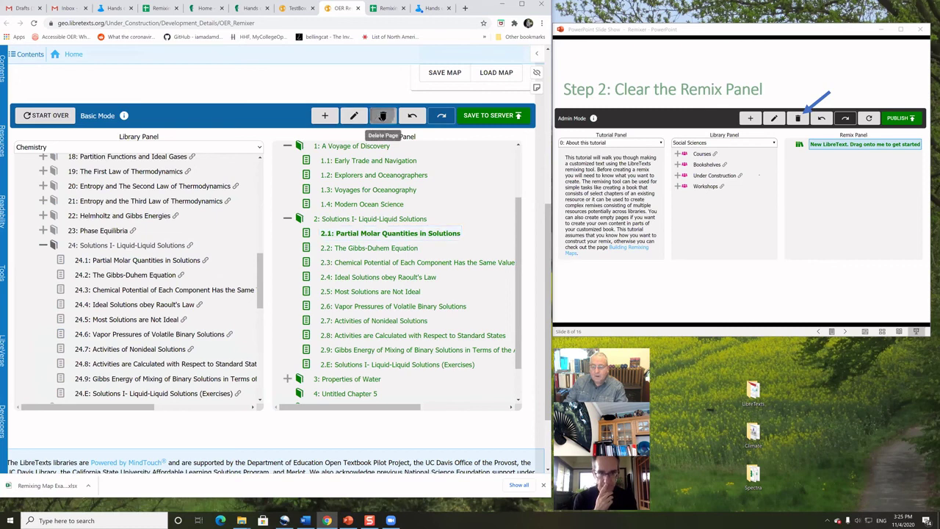
{"action": "left_click", "coordinate": [382, 116]}
{"action": "left_click", "coordinate": [382, 116]}
{"action": "left_click", "coordinate": [382, 116]}
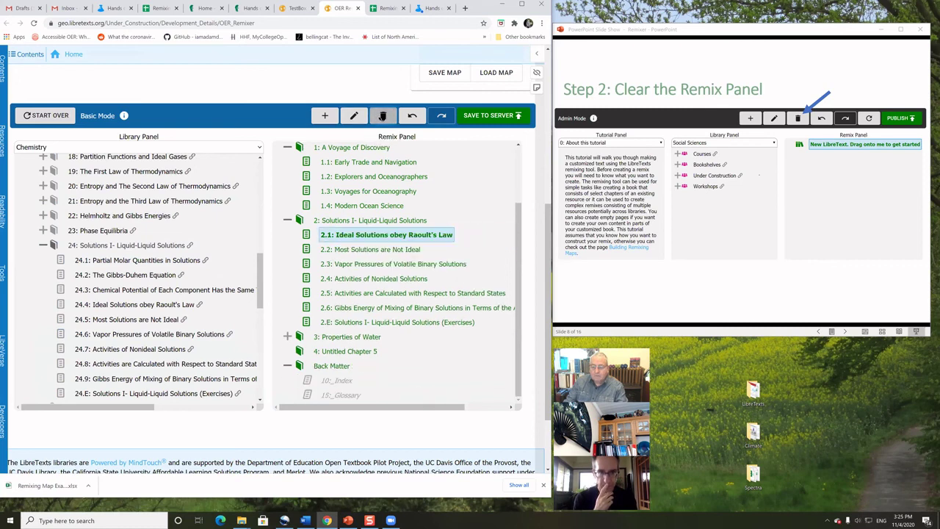
{"action": "left_click", "coordinate": [382, 116]}
{"action": "left_click", "coordinate": [382, 116]}
{"action": "left_click", "coordinate": [382, 116]}
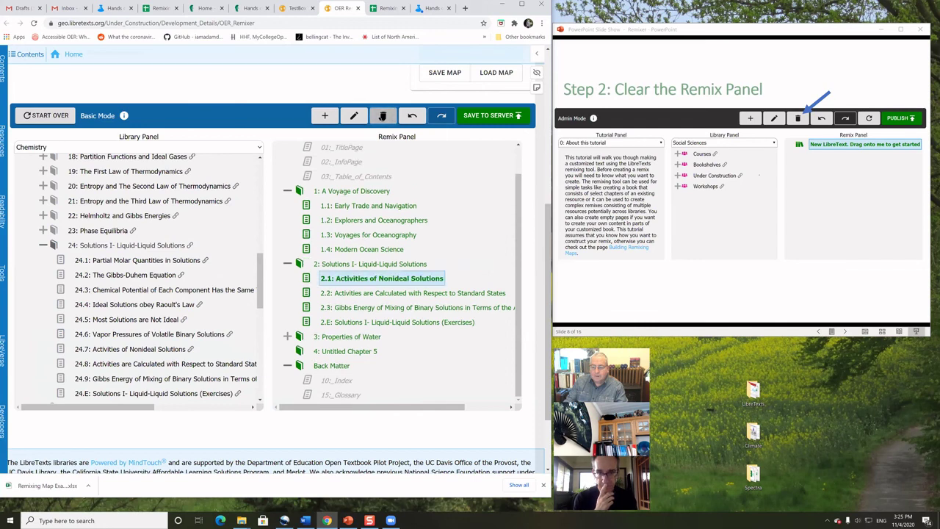
{"action": "left_click", "coordinate": [346, 323]}
{"action": "left_click", "coordinate": [383, 116]}
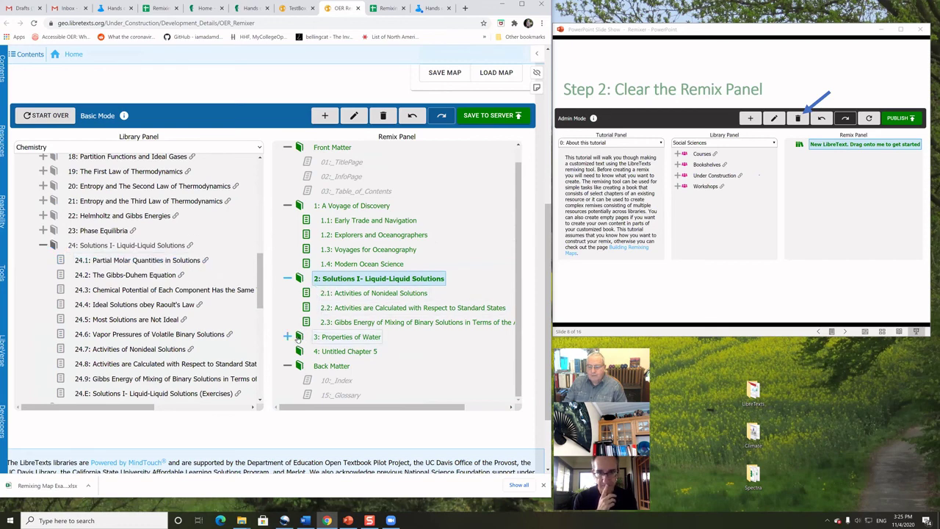
- Move the Properties of Water chapter ahead of Solutions I- Liquid-Liquid Solutions in the remix
{"action": "left_click_drag", "start_coordinate": [299, 335], "coordinate": [299, 279]}
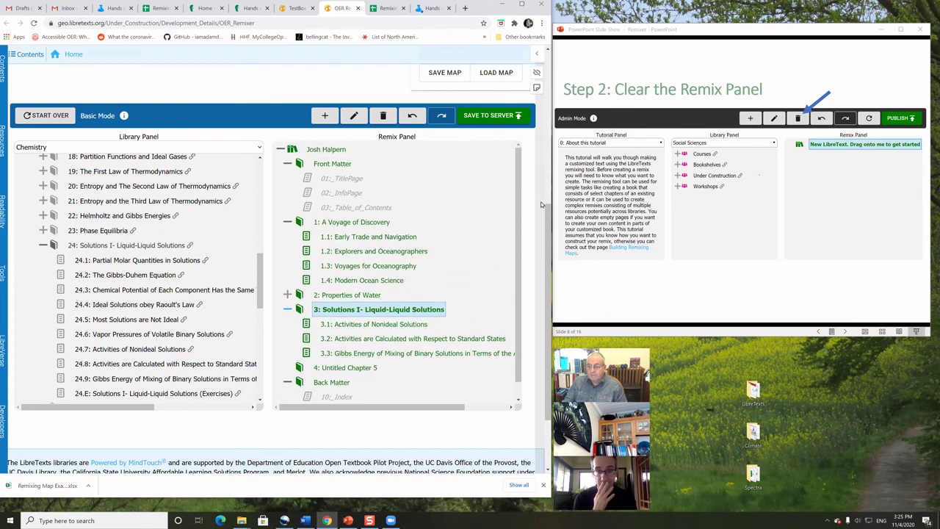
{"action": "scroll", "coordinate": [541, 201], "scroll_direction": "up", "scroll_amount": 3}
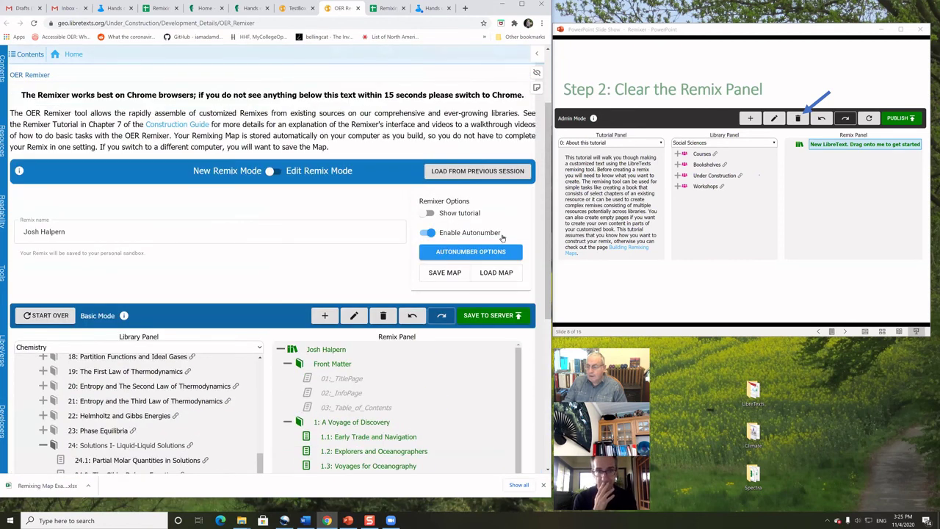
{"action": "scroll", "coordinate": [531, 293], "scroll_direction": "down", "scroll_amount": 3}
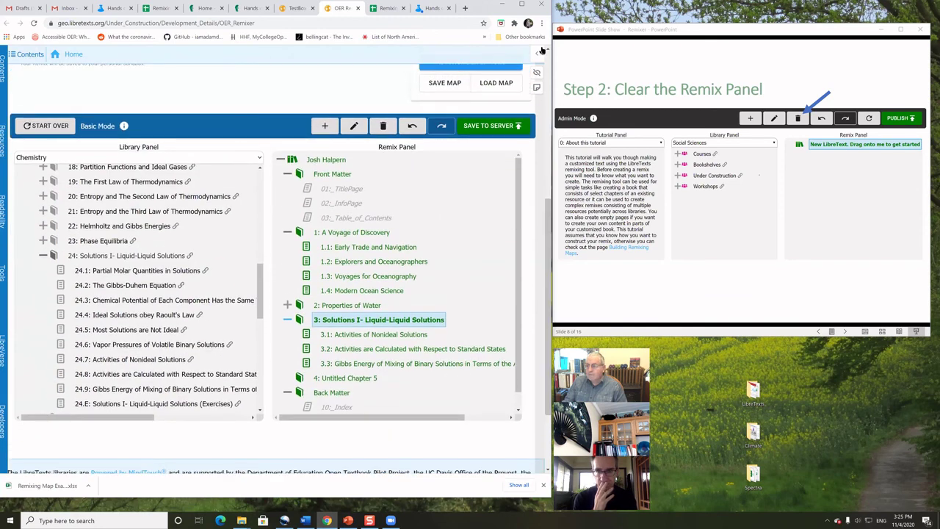
{"action": "left_click", "coordinate": [696, 341]}
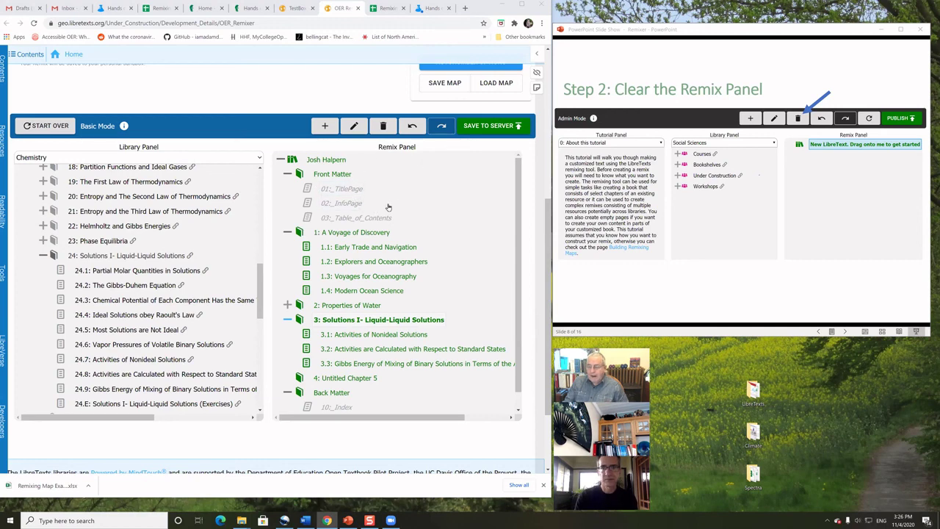
- Save the remix to the server and open the newly created text
{"action": "left_click", "coordinate": [478, 126]}
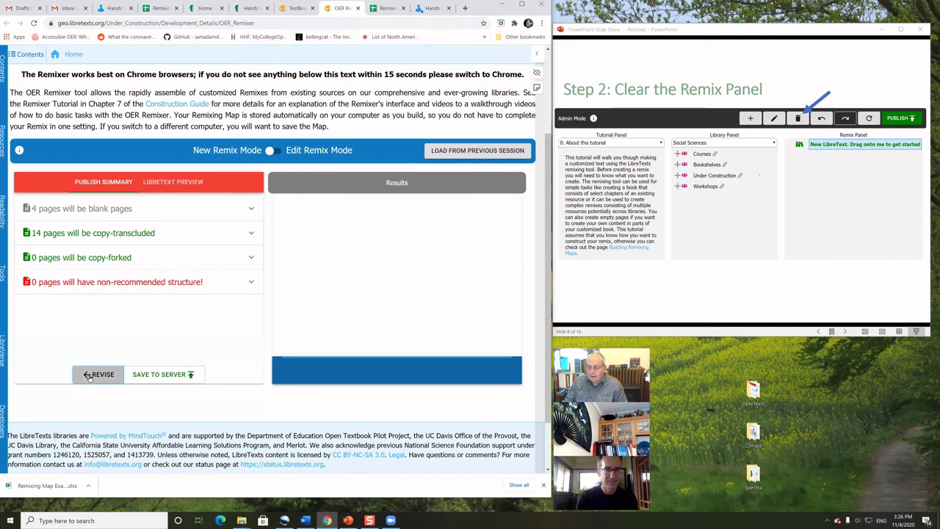
{"action": "left_click", "coordinate": [163, 374]}
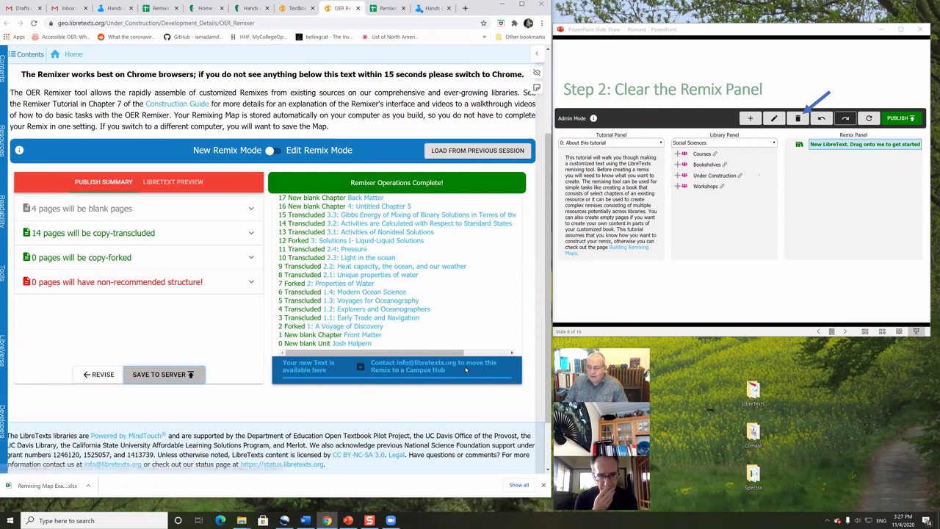
{"action": "left_click", "coordinate": [300, 365]}
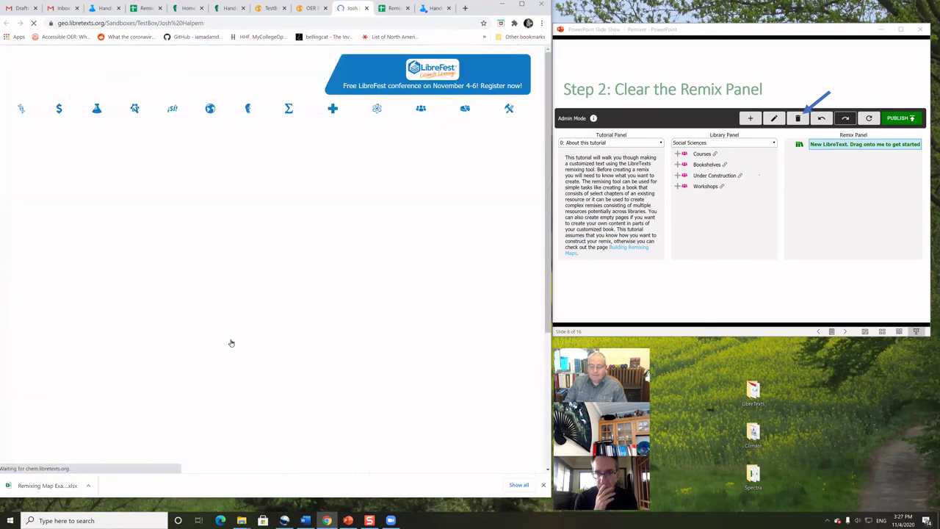
{"action": "scroll", "coordinate": [287, 320], "scroll_direction": "down", "scroll_amount": 2}
{"action": "scroll", "coordinate": [286, 320], "scroll_direction": "up", "scroll_amount": 1}
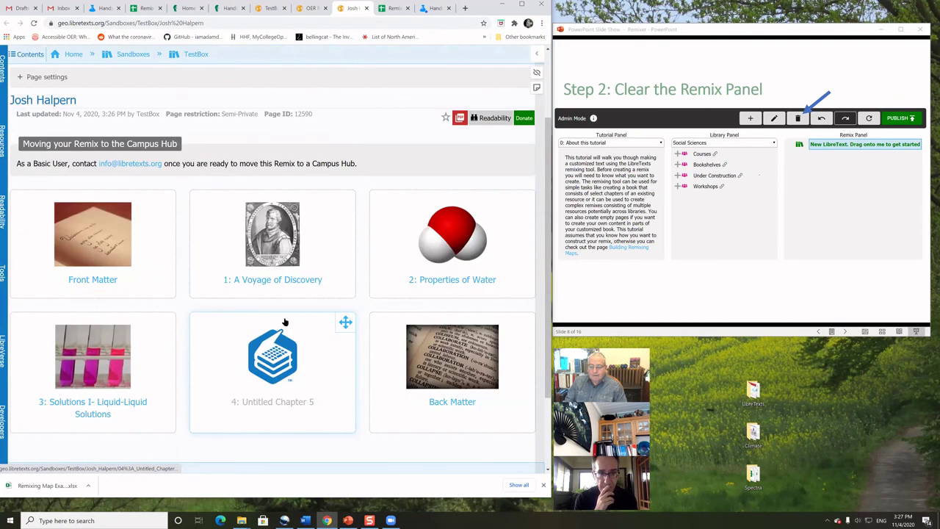
{"action": "scroll", "coordinate": [323, 275], "scroll_direction": "up", "scroll_amount": 1}
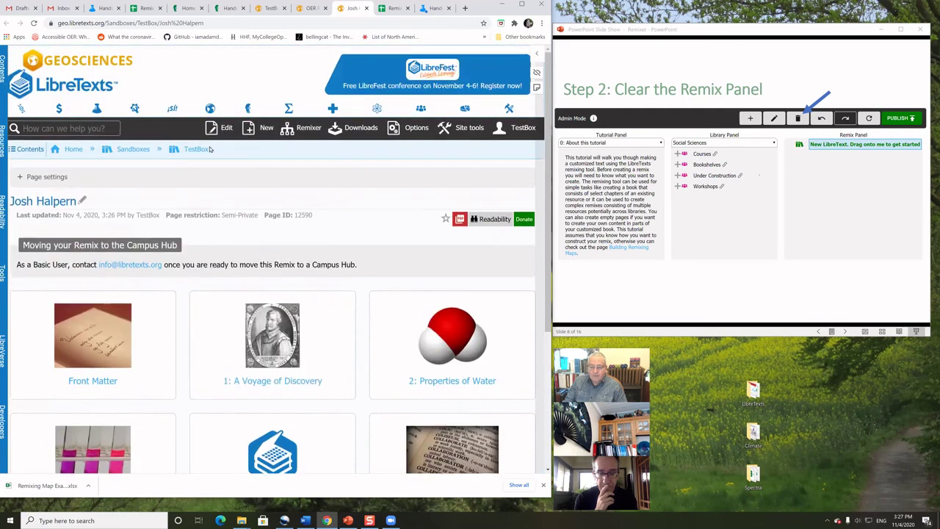
- Check the new book's listing in the TestBox sandbox and reopen the book to view its chapters
{"action": "left_click", "coordinate": [196, 151]}
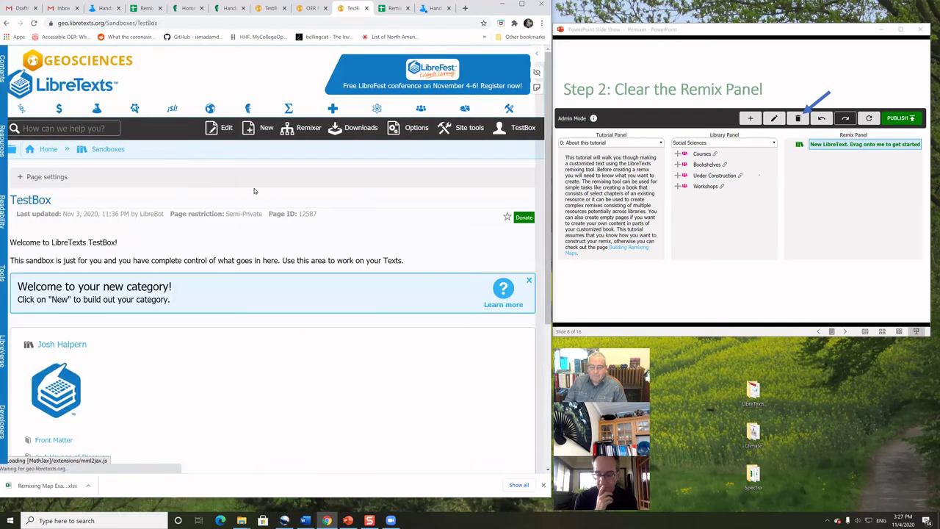
{"action": "scroll", "coordinate": [254, 191], "scroll_direction": "down", "scroll_amount": 3}
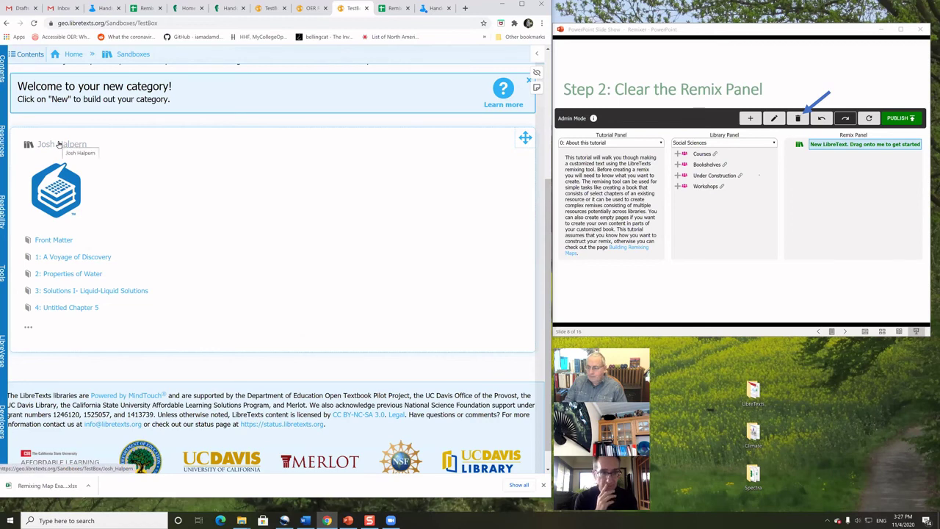
{"action": "scroll", "coordinate": [140, 149], "scroll_direction": "up", "scroll_amount": 3}
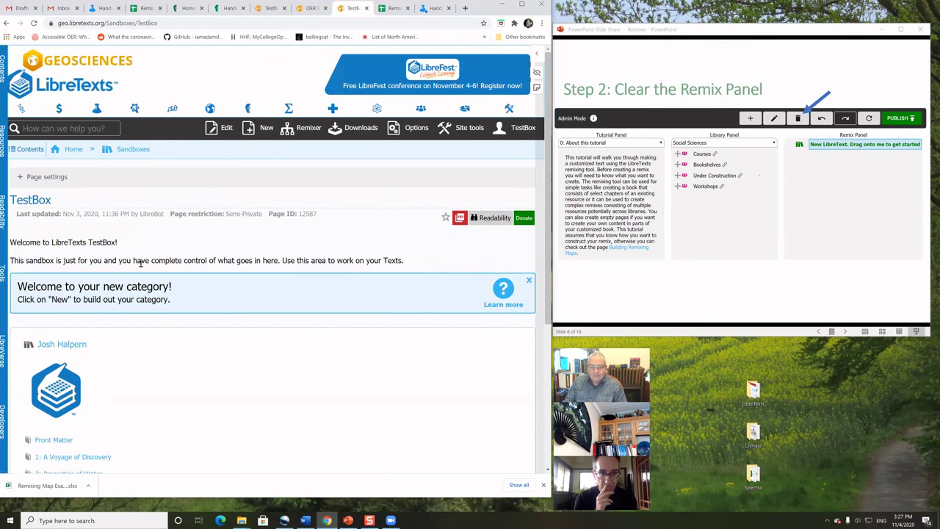
{"action": "left_click", "coordinate": [61, 344]}
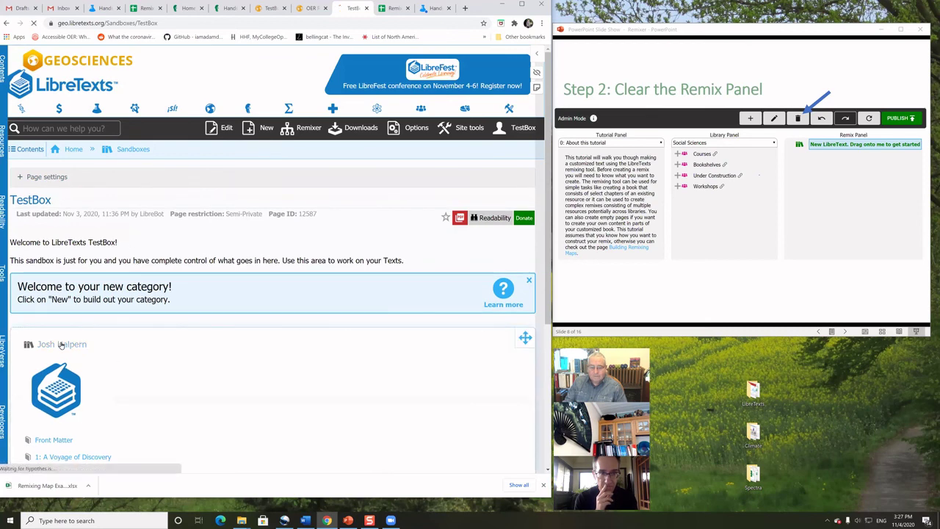
{"action": "scroll", "coordinate": [218, 243], "scroll_direction": "down", "scroll_amount": 3}
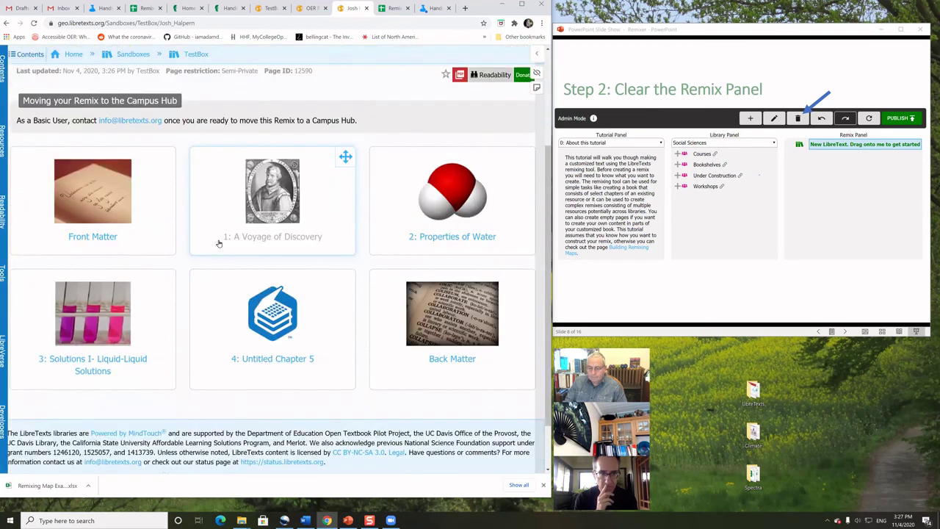
{"action": "scroll", "coordinate": [423, 236], "scroll_direction": "up", "scroll_amount": 1}
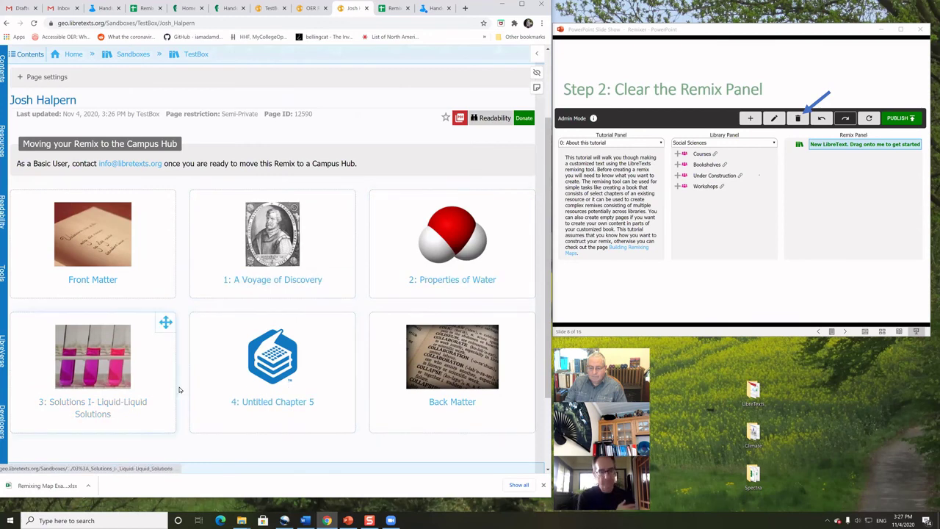
- Open section 1.1, Early Trade and Navigation, from A Voyage of Discovery and look through its content
{"action": "left_click", "coordinate": [269, 283]}
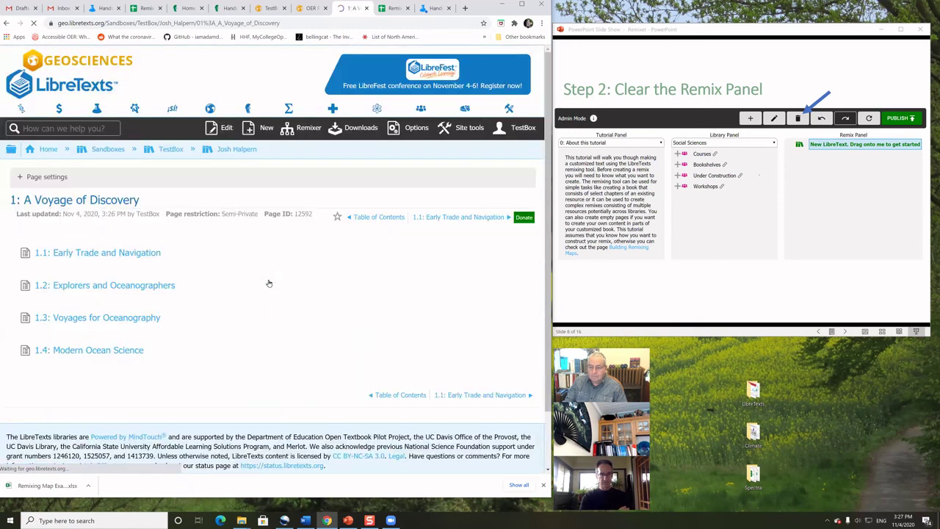
{"action": "left_click", "coordinate": [129, 259]}
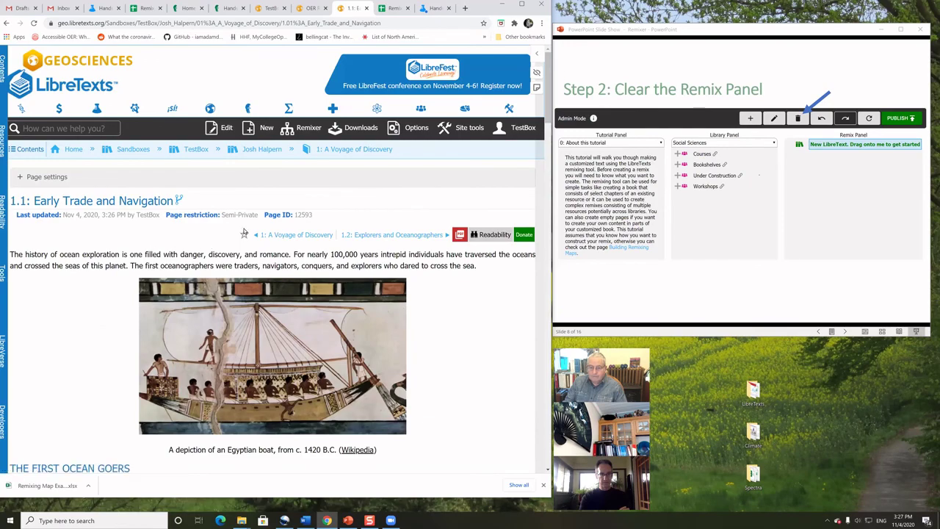
{"action": "scroll", "coordinate": [257, 236], "scroll_direction": "down", "scroll_amount": 15}
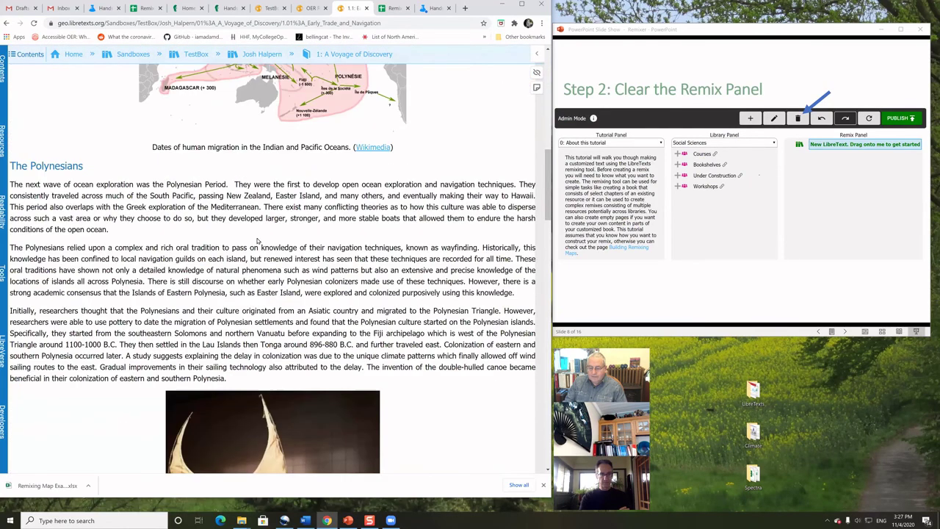
{"action": "scroll", "coordinate": [256, 241], "scroll_direction": "down", "scroll_amount": 15}
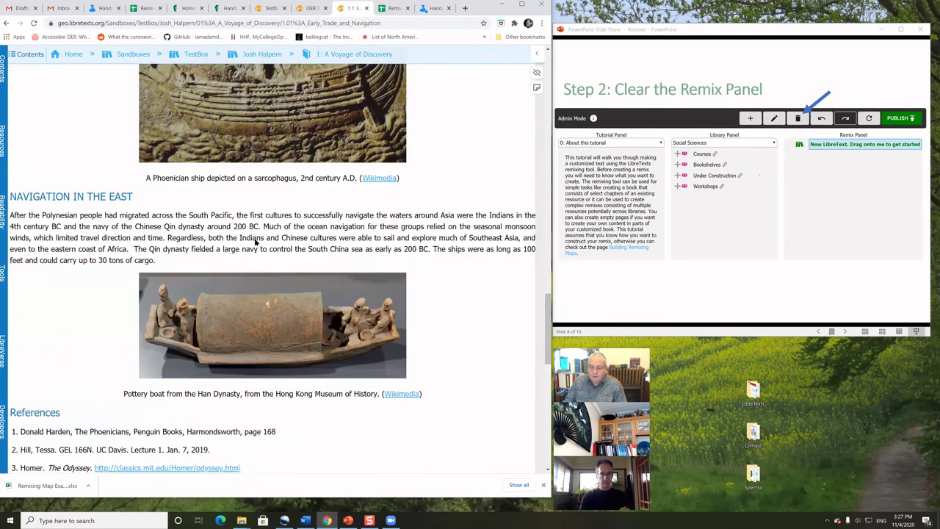
- Open the Early Trade and Navigation page for editing to inspect its content reuse block, and leave without saving changes
{"action": "scroll", "coordinate": [255, 242], "scroll_direction": "down", "scroll_amount": 3}
{"action": "scroll", "coordinate": [253, 242], "scroll_direction": "up", "scroll_amount": 7}
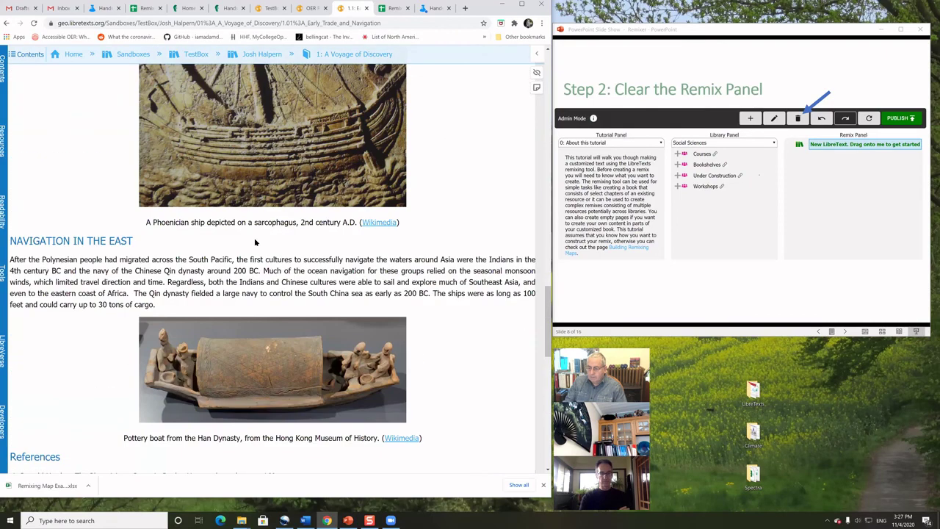
{"action": "scroll", "coordinate": [254, 241], "scroll_direction": "up", "scroll_amount": 20}
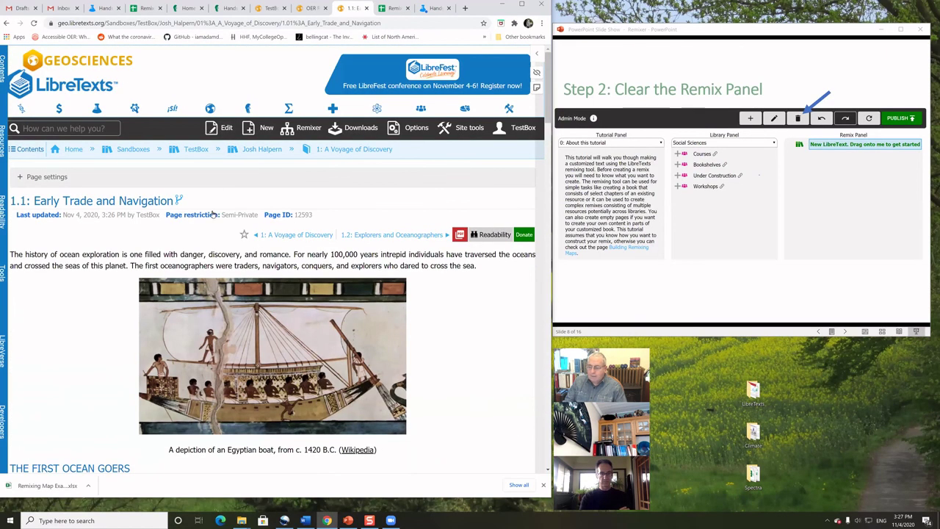
{"action": "left_click", "coordinate": [226, 128]}
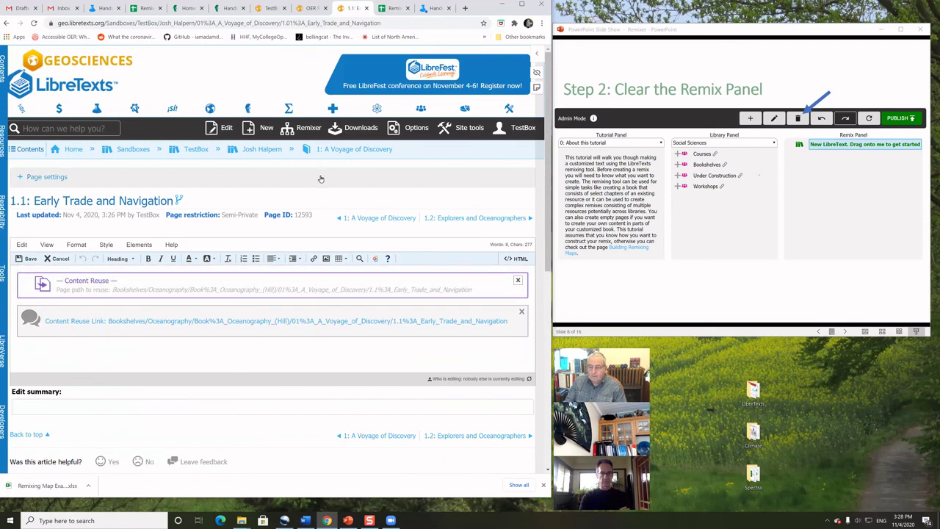
{"action": "left_click", "coordinate": [59, 260]}
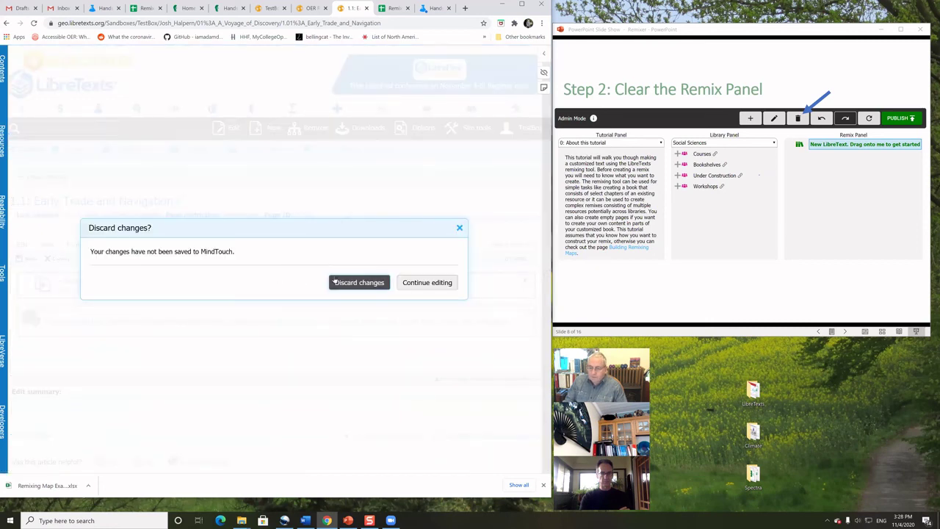
{"action": "left_click", "coordinate": [365, 283]}
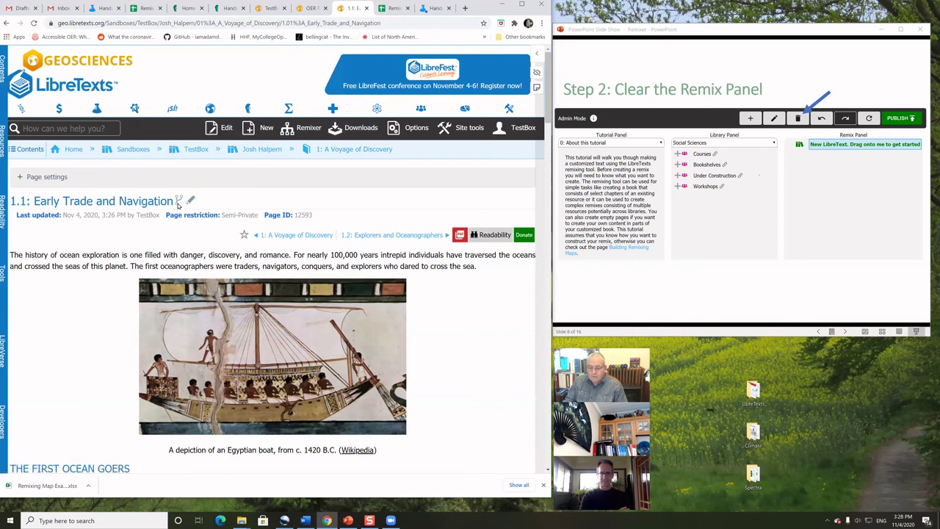
- Fork the Early Trade and Navigation page to turn its reused content into editable content
{"action": "left_click", "coordinate": [413, 128]}
{"action": "left_click", "coordinate": [178, 200]}
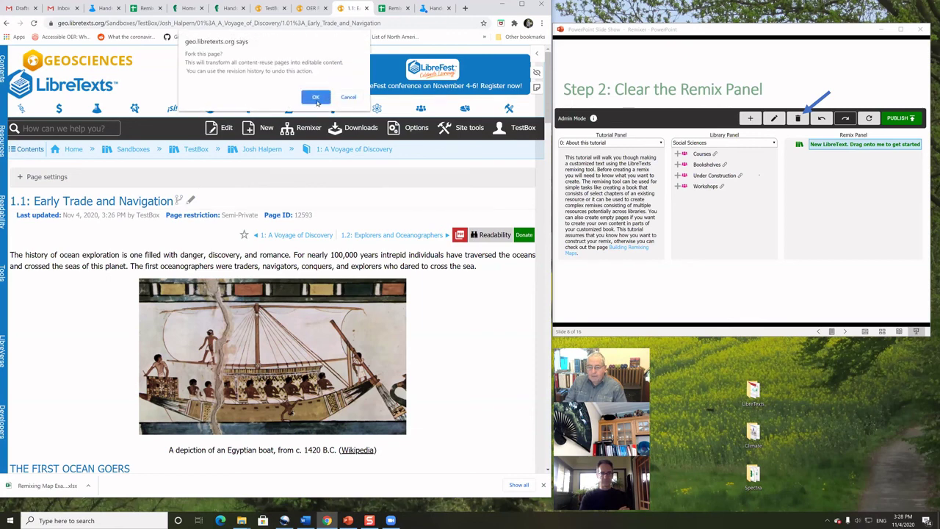
{"action": "left_click", "coordinate": [316, 98]}
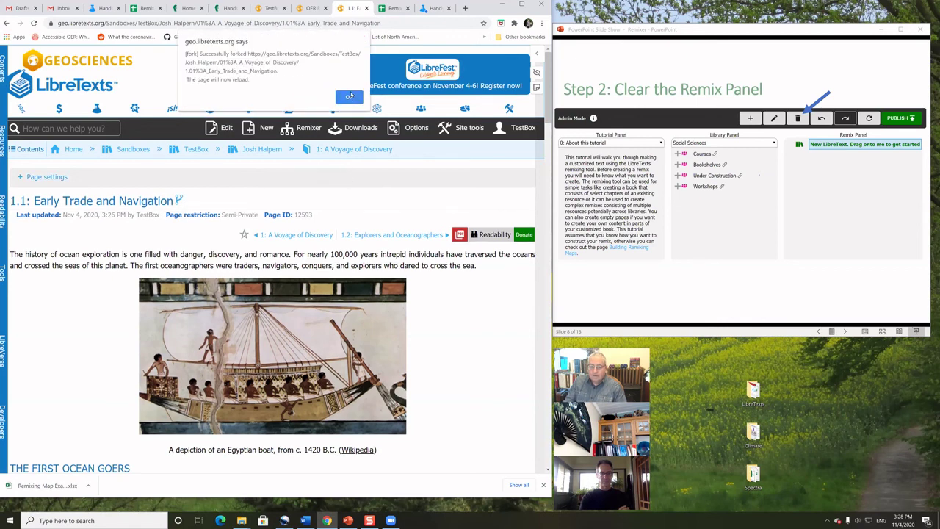
{"action": "left_click", "coordinate": [348, 99]}
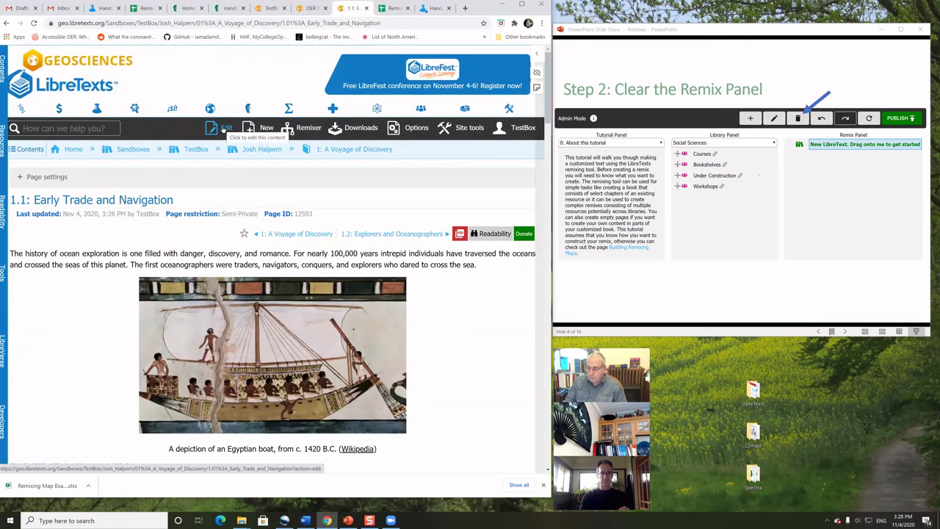
- Open the forked page for editing and add the line INTRODUCTION above its opening paragraph
{"action": "left_click", "coordinate": [223, 129]}
{"action": "scroll", "coordinate": [256, 229], "scroll_direction": "down", "scroll_amount": 15}
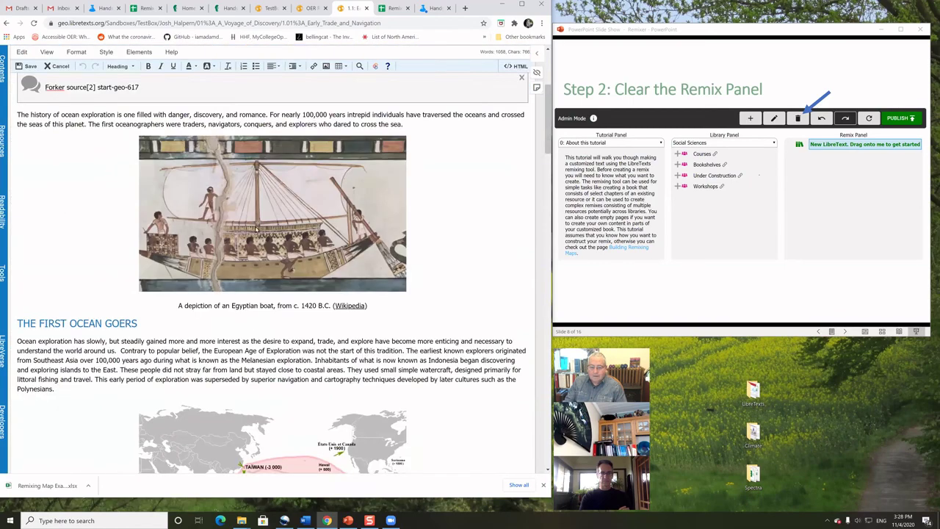
{"action": "scroll", "coordinate": [255, 229], "scroll_direction": "up", "scroll_amount": 20}
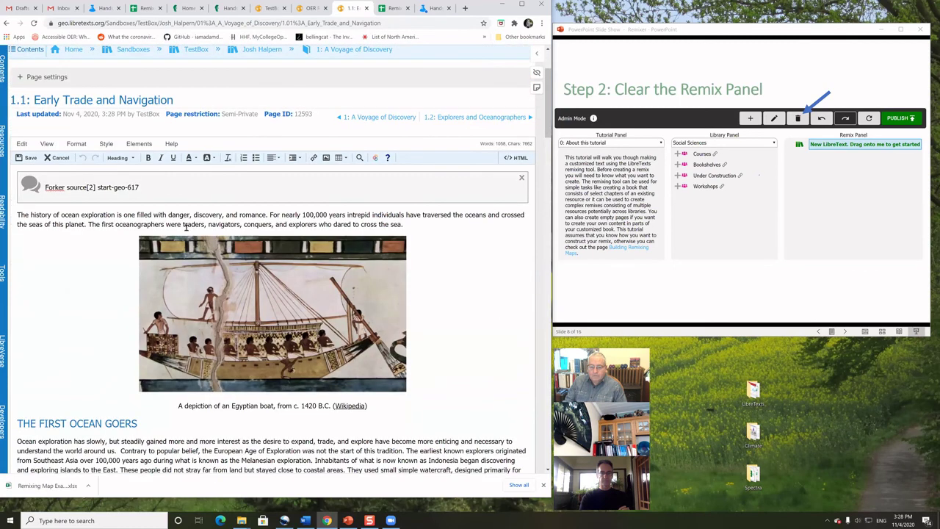
{"action": "left_click_drag", "start_coordinate": [183, 214], "coordinate": [357, 214]}
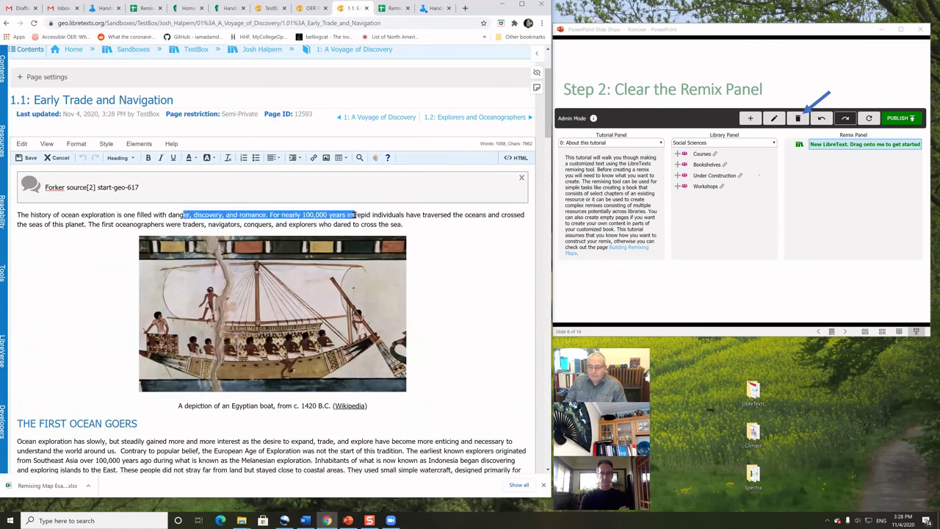
{"action": "left_click", "coordinate": [391, 220]}
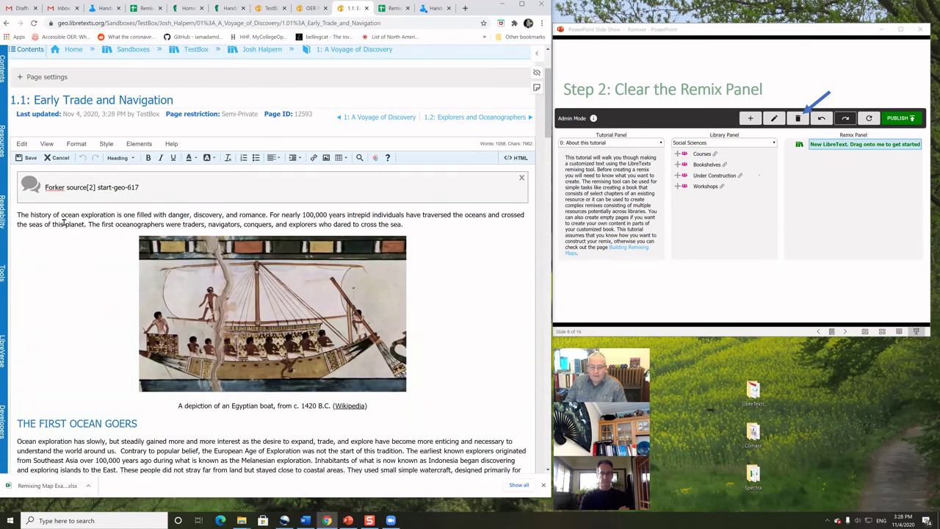
{"action": "left_click", "coordinate": [21, 216]}
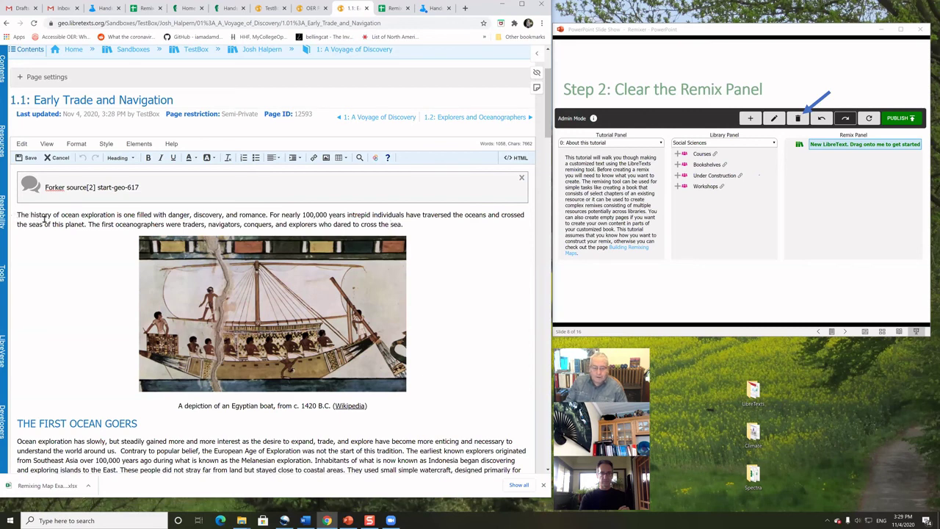
{"action": "key", "text": "Return"}
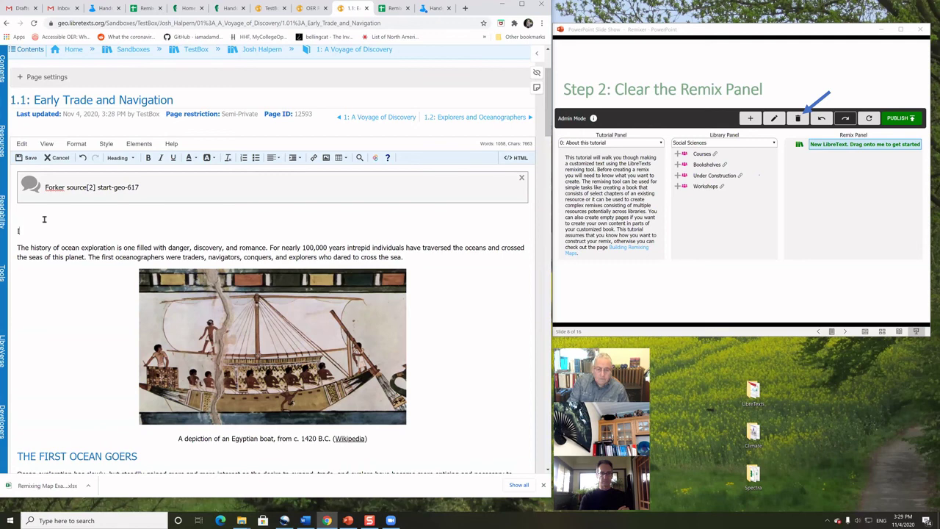
{"action": "type", "text": "INTRODUCTION"}
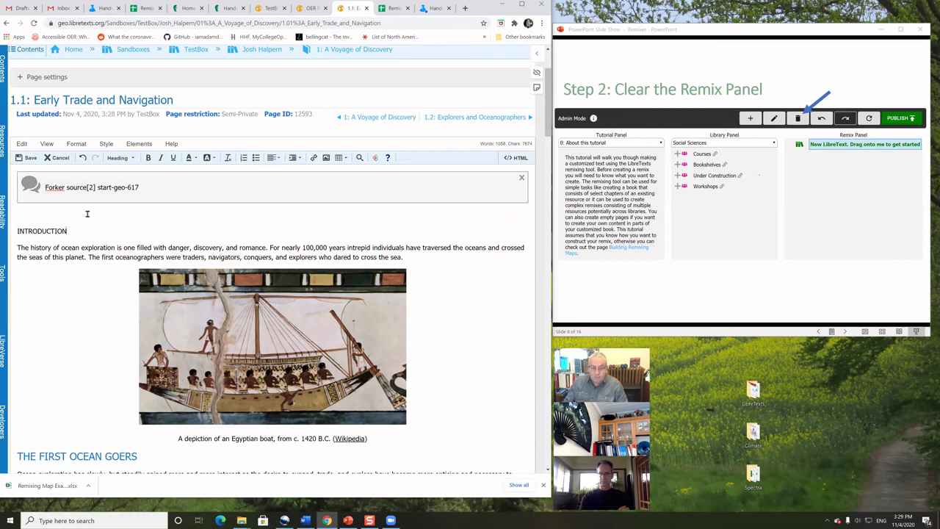
- Format the INTRODUCTION line as Heading 1 and save the page
{"action": "left_click_drag", "start_coordinate": [70, 229], "coordinate": [18, 227]}
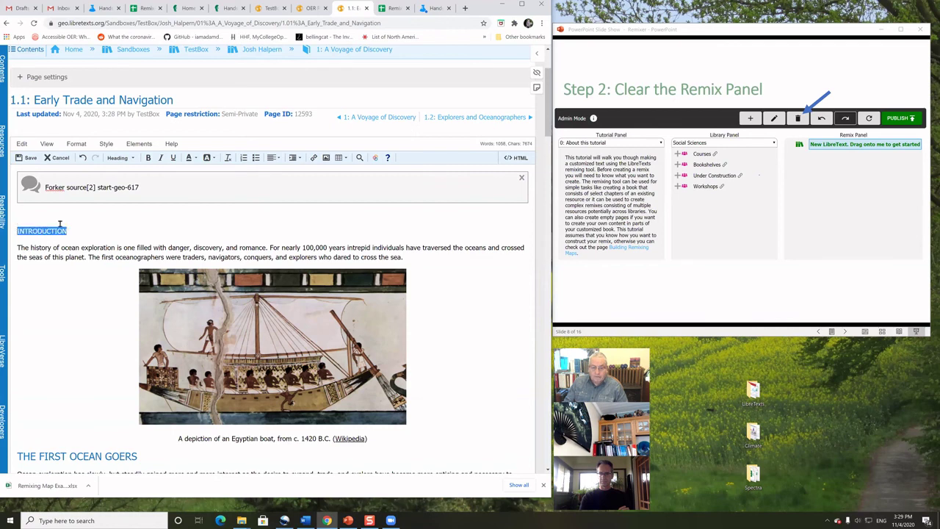
{"action": "left_click", "coordinate": [131, 158]}
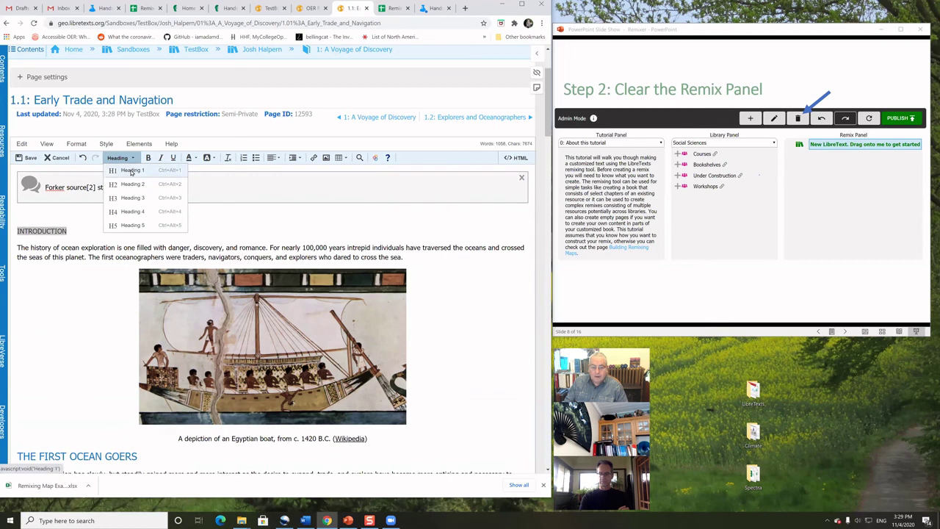
{"action": "left_click", "coordinate": [167, 228]}
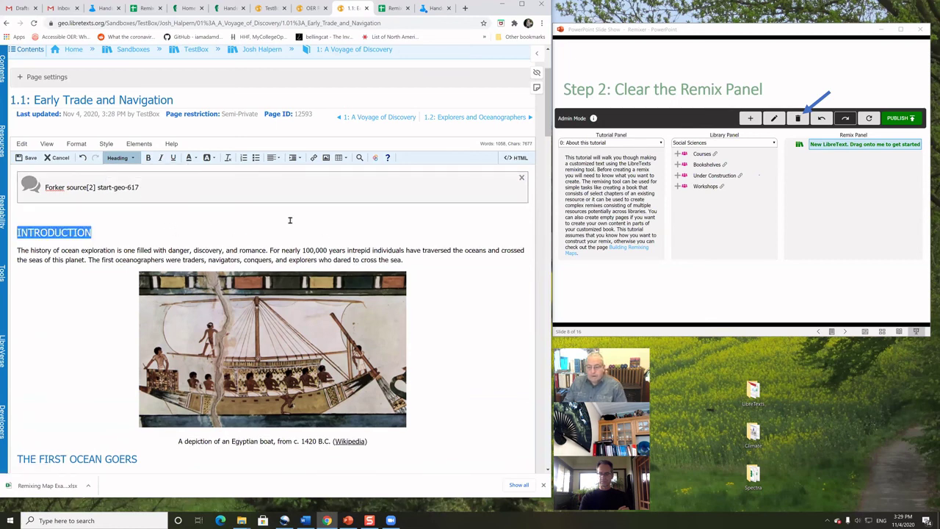
{"action": "left_click", "coordinate": [128, 238]}
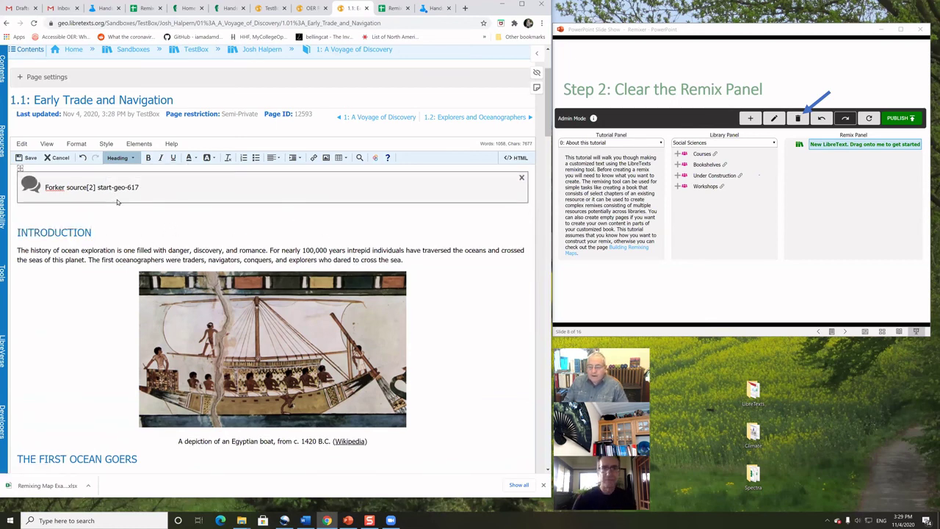
{"action": "left_click", "coordinate": [29, 157]}
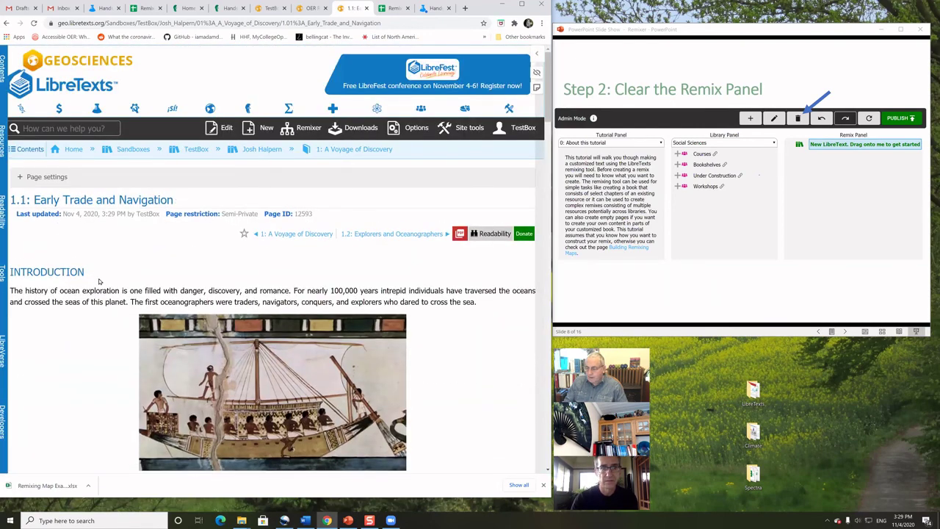
- Go to the Geosciences library's home page and open the Oceanography book from the Oceanography bookshelf
{"action": "left_click", "coordinate": [244, 234]}
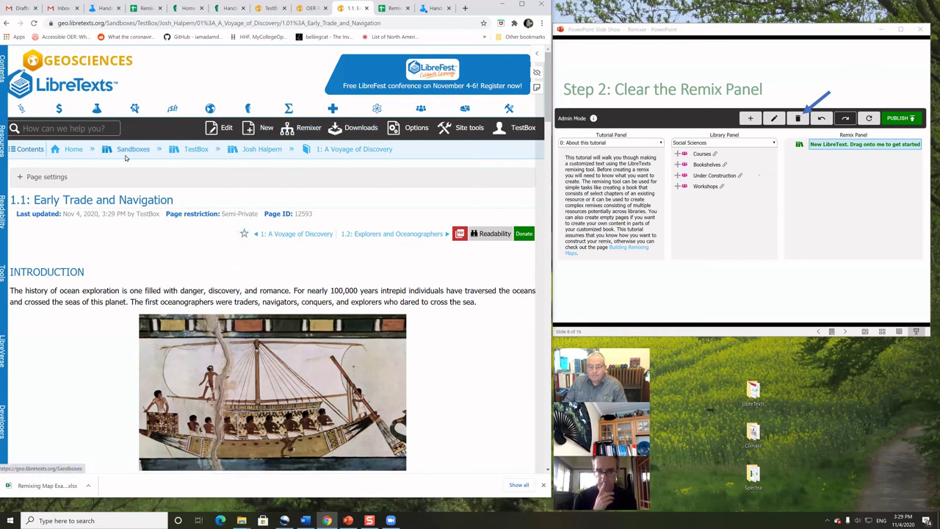
{"action": "left_click", "coordinate": [70, 149]}
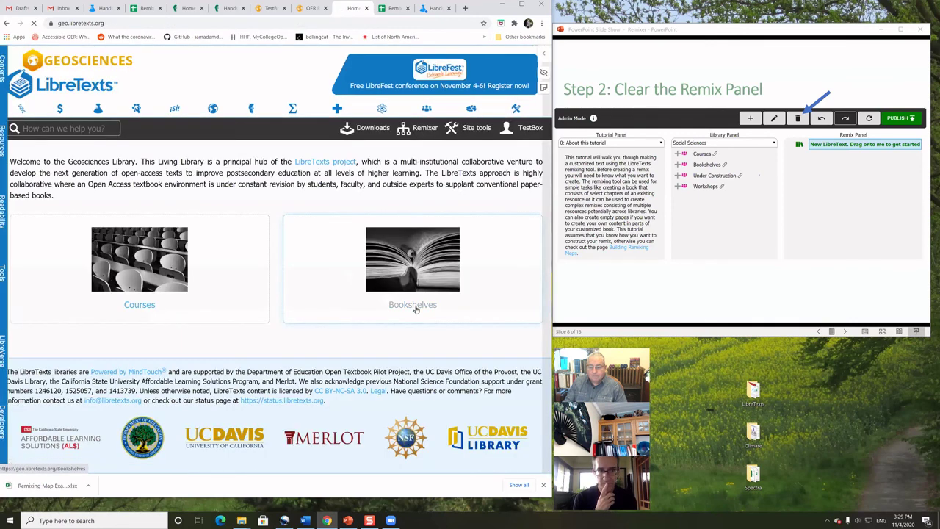
{"action": "left_click", "coordinate": [415, 309]}
{"action": "scroll", "coordinate": [317, 309], "scroll_direction": "down", "scroll_amount": 3}
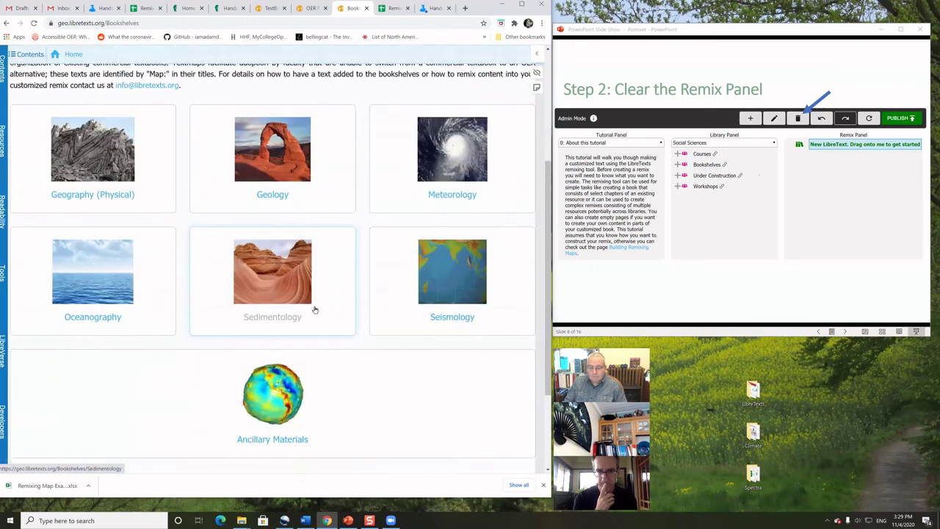
{"action": "left_click", "coordinate": [101, 317]}
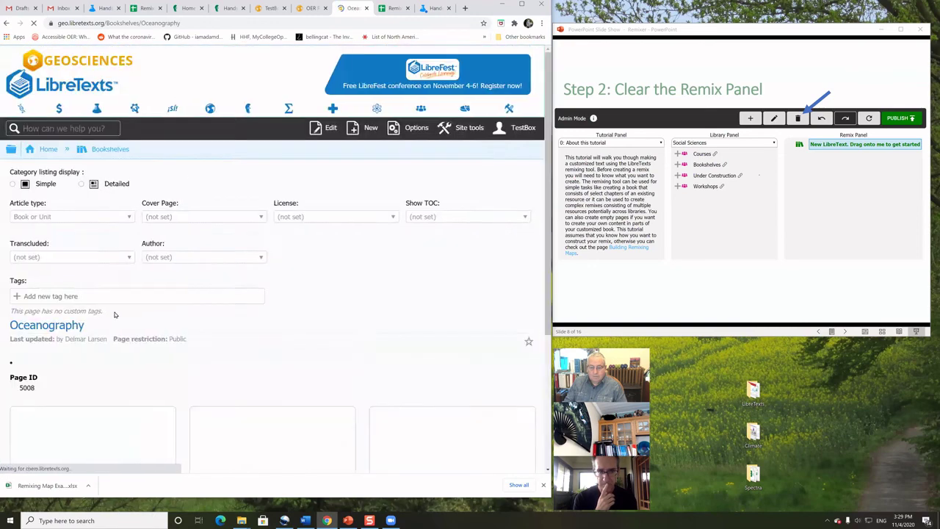
{"action": "left_click", "coordinate": [252, 335]}
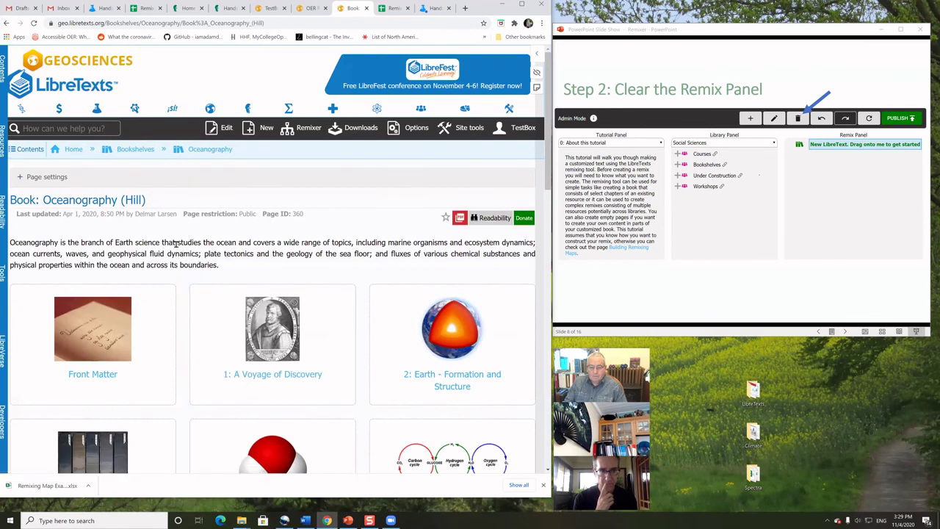
{"action": "scroll", "coordinate": [184, 244], "scroll_direction": "down", "scroll_amount": 3}
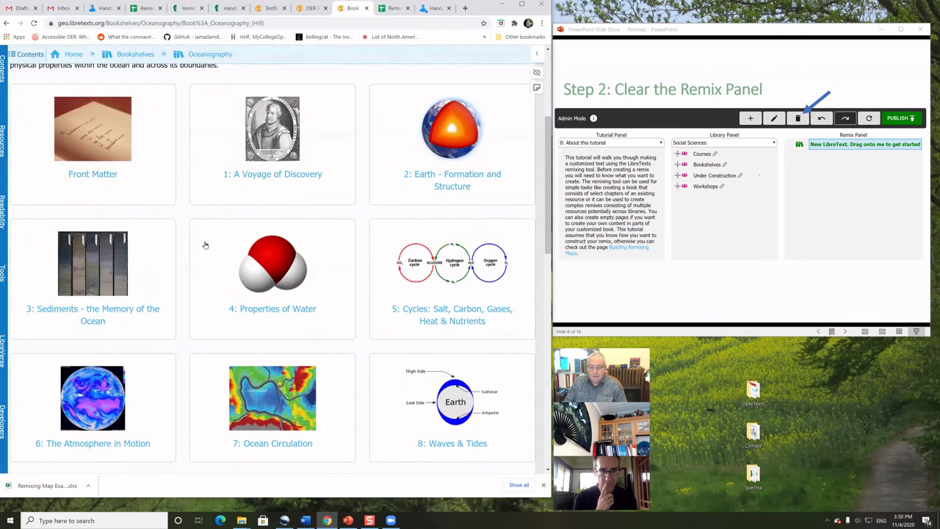
- Look into the A Voyage of Discovery chapter, return to the book, and enable email notifications for the book page and all subpages
{"action": "left_click", "coordinate": [260, 177]}
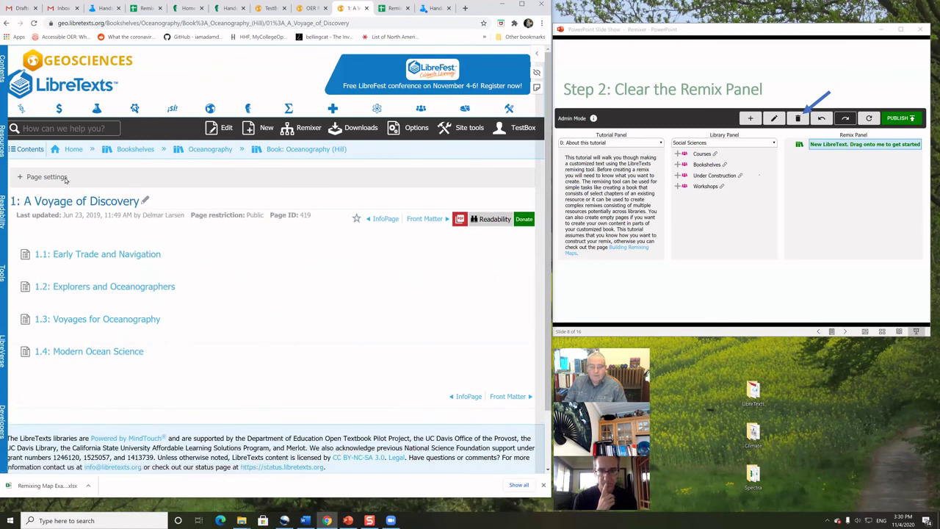
{"action": "left_click", "coordinate": [5, 25]}
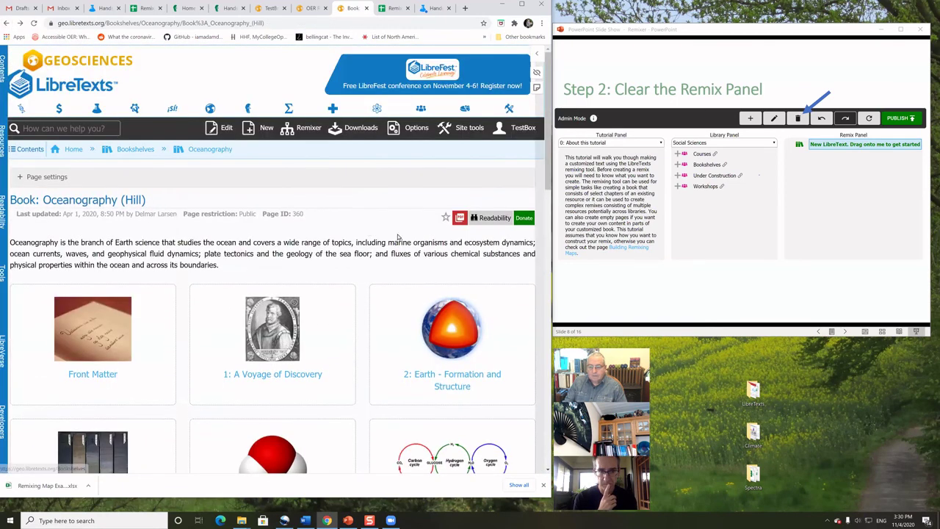
{"action": "left_click", "coordinate": [444, 218]}
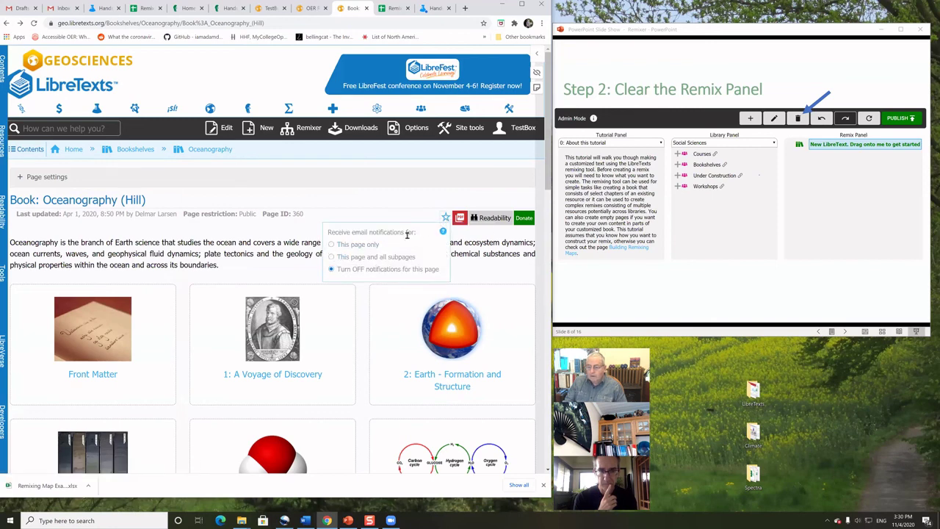
{"action": "left_click", "coordinate": [333, 257]}
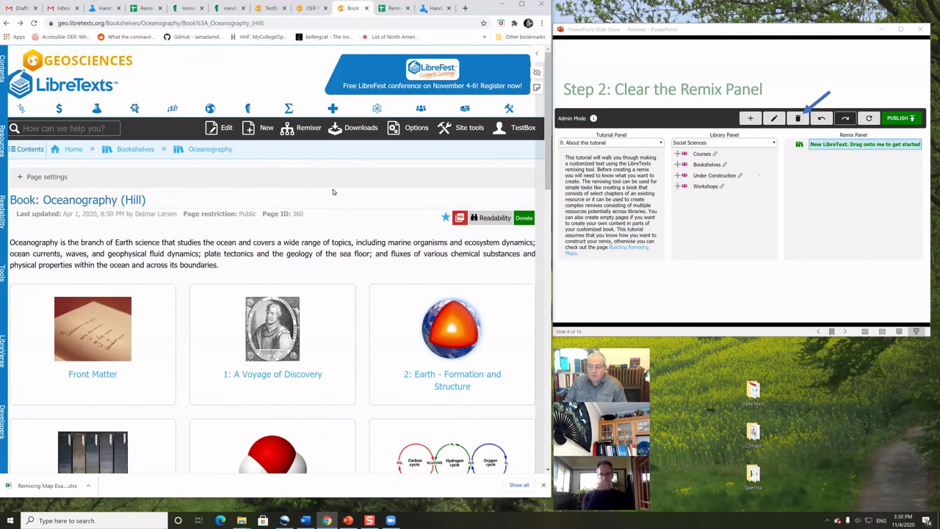
- Reopen the remixed book from the TestBox sandbox to view its chapters, and switch to the PowerPoint slide show
{"action": "left_click", "coordinate": [520, 129]}
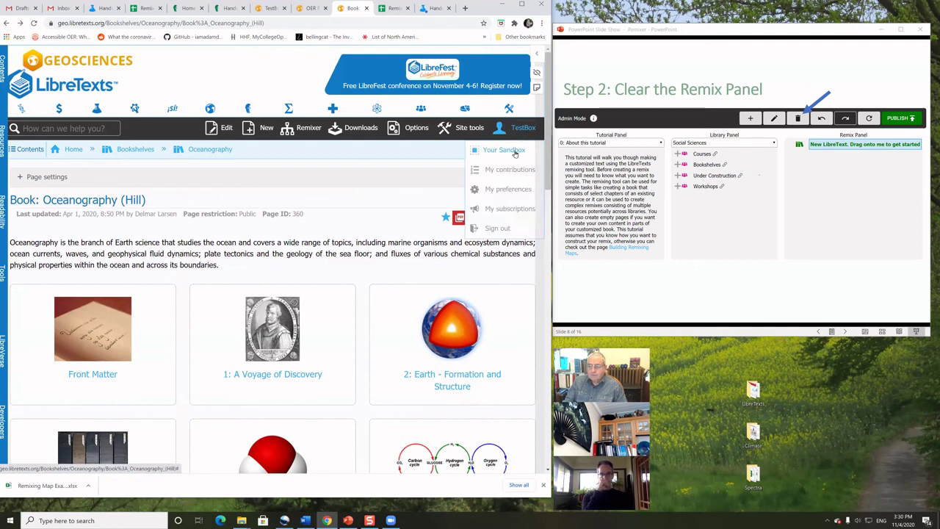
{"action": "left_click", "coordinate": [514, 152]}
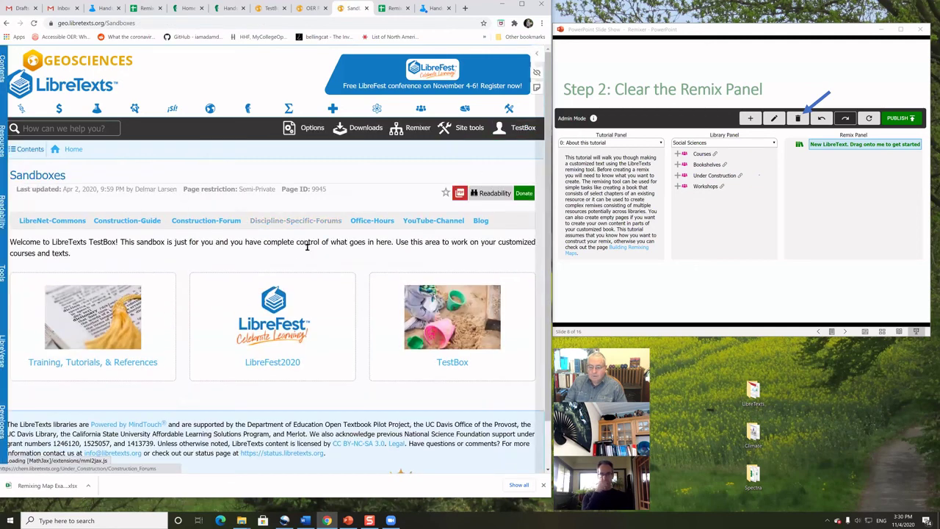
{"action": "left_click", "coordinate": [383, 325]}
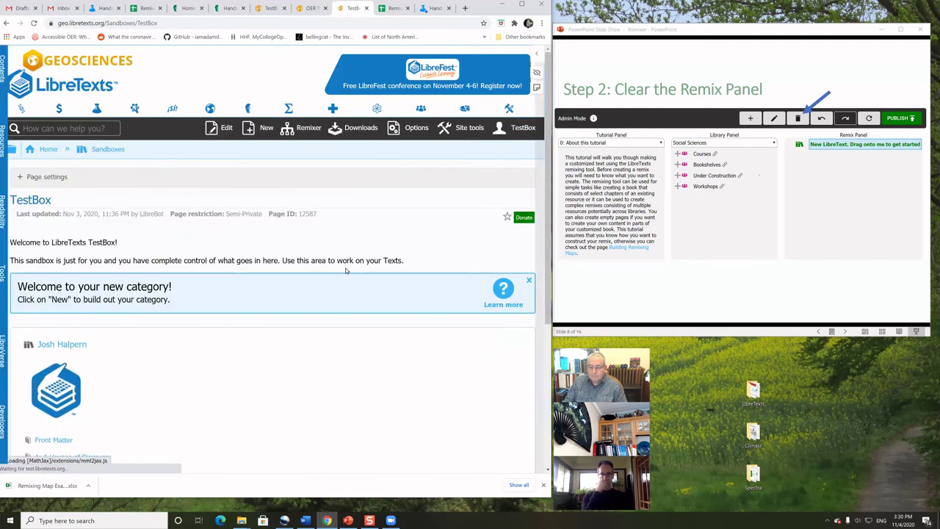
{"action": "left_click", "coordinate": [66, 343]}
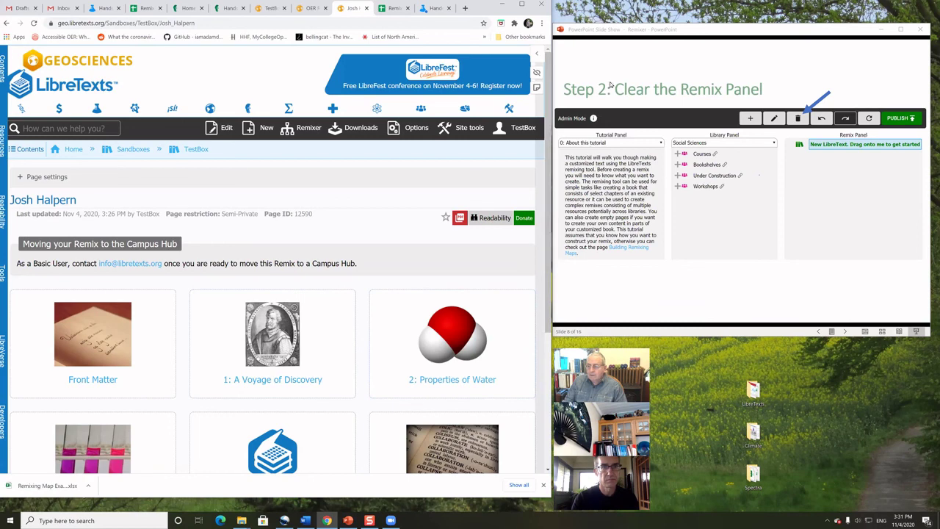
{"action": "key", "text": "alt+Tab"}
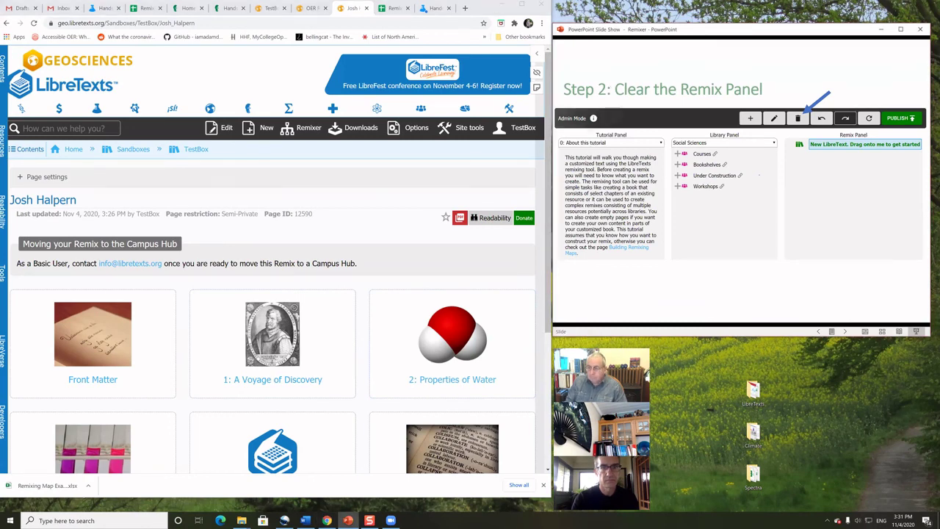
- Go through the slide show to the Remixer University slide that lists the exercise steps
{"action": "key", "text": "Left"}
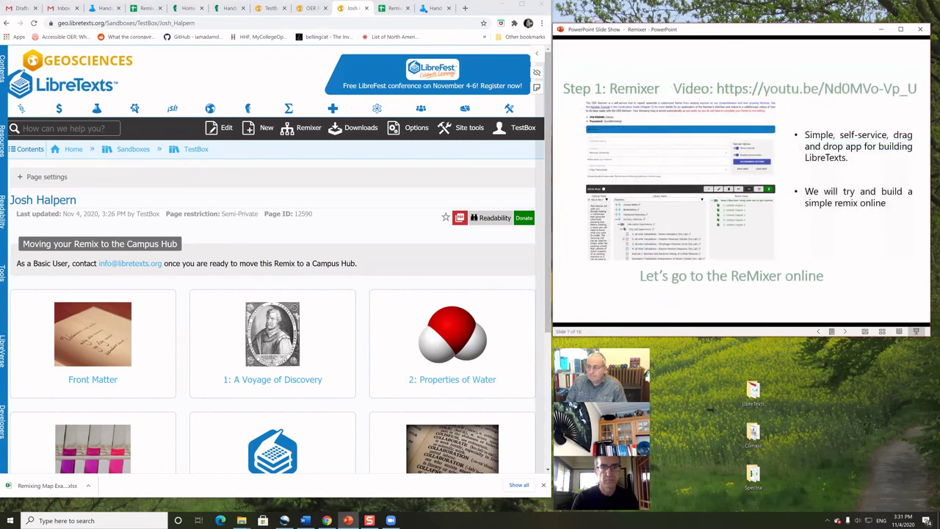
{"action": "key", "text": "Left"}
{"action": "key", "text": "Left"}
{"action": "key", "text": "Left"}
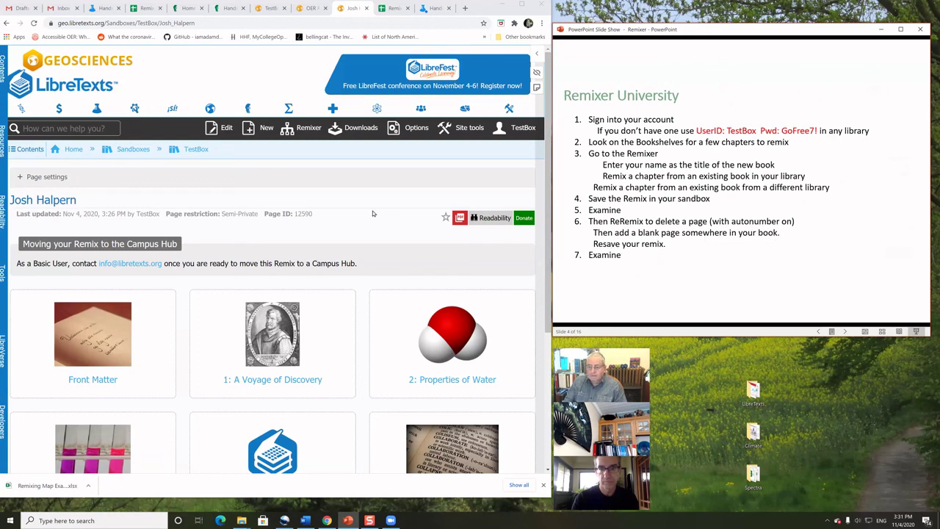
- Open the Remixer, swap to Edit Remix Mode, and load the personal remix from the TestBox sandbox for re-remixing
{"action": "left_click", "coordinate": [308, 132]}
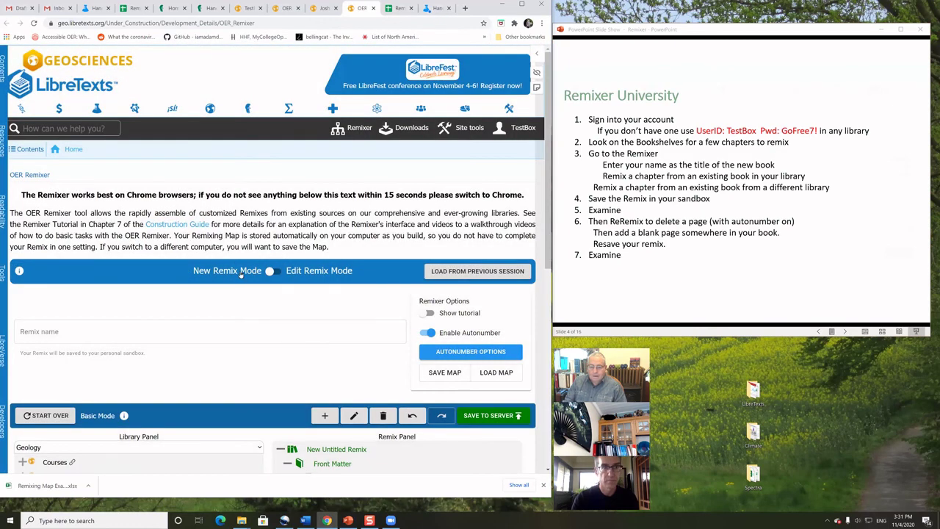
{"action": "left_click", "coordinate": [316, 271]}
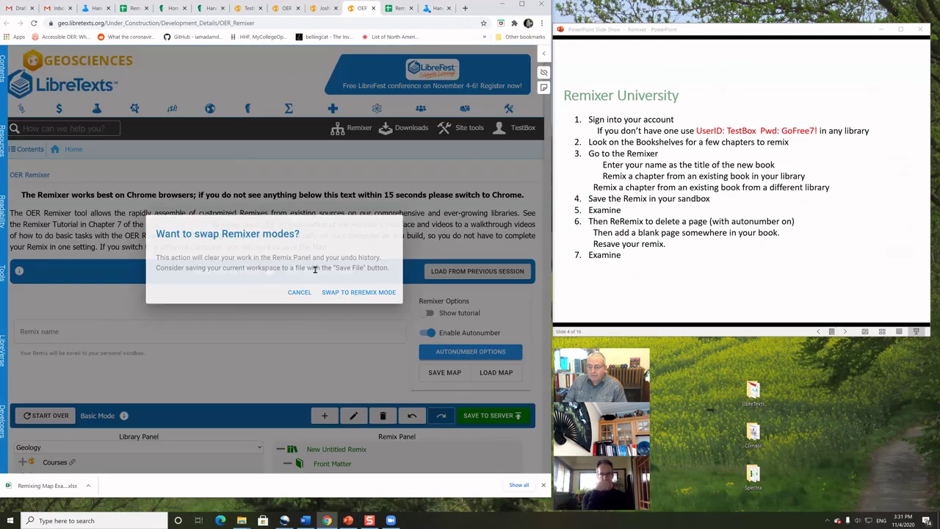
{"action": "left_click", "coordinate": [344, 293]}
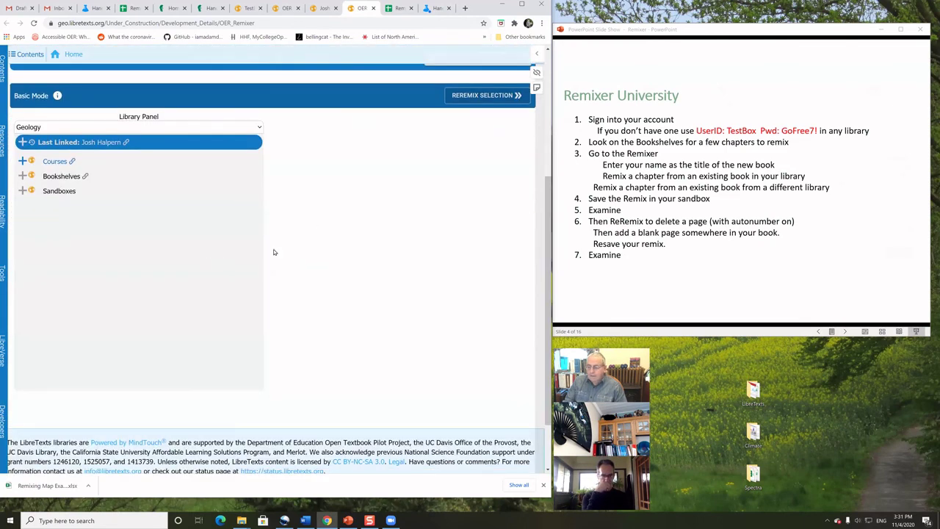
{"action": "left_click", "coordinate": [22, 191]}
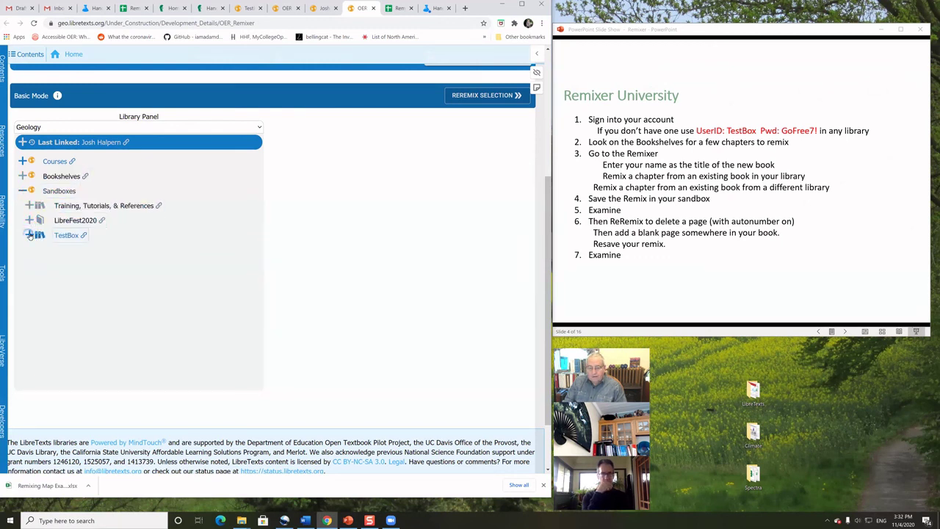
{"action": "left_click", "coordinate": [28, 235]}
{"action": "left_click", "coordinate": [83, 249]}
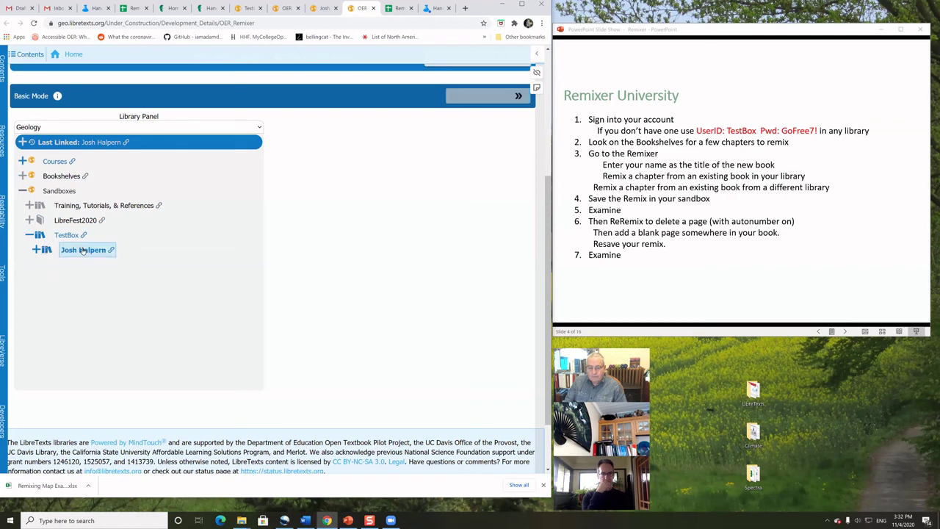
{"action": "left_click", "coordinate": [482, 96]}
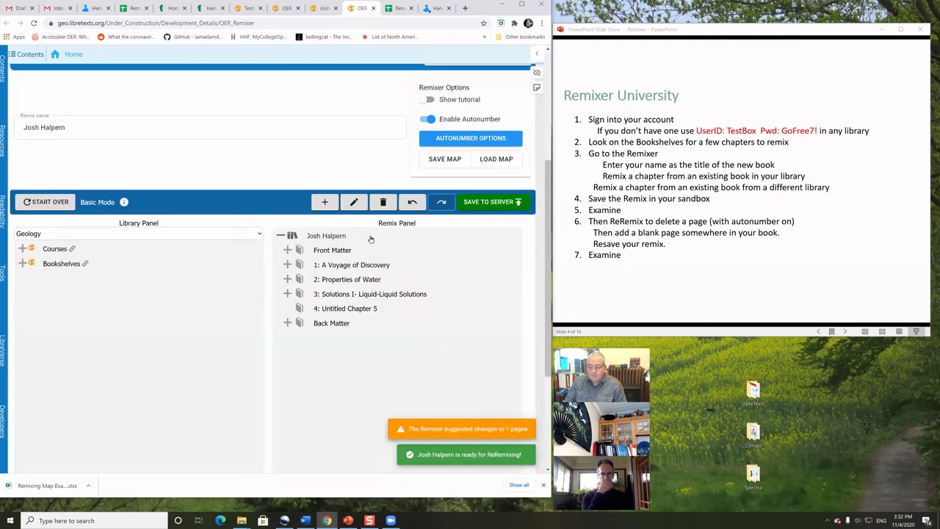
- Delete the Light in the ocean page from the Properties of Water chapter of the remix
{"action": "left_click", "coordinate": [286, 280]}
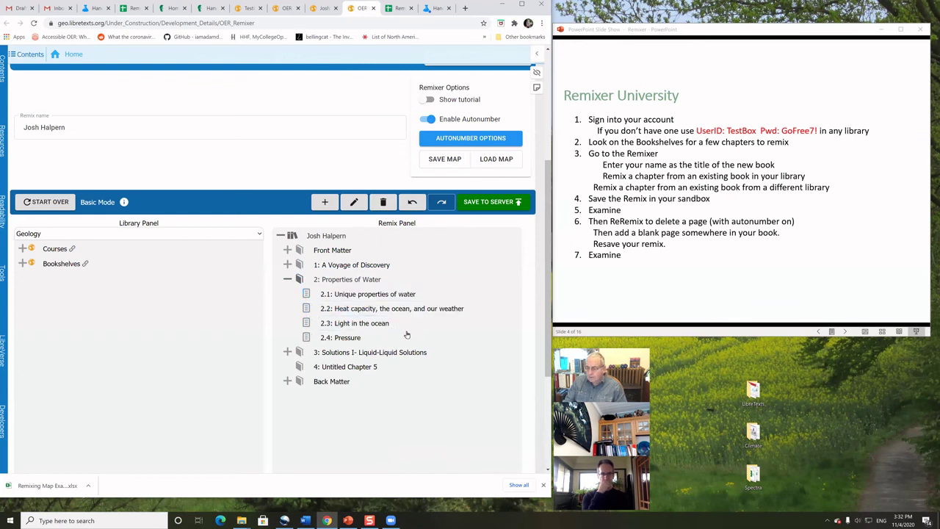
{"action": "left_click", "coordinate": [366, 324]}
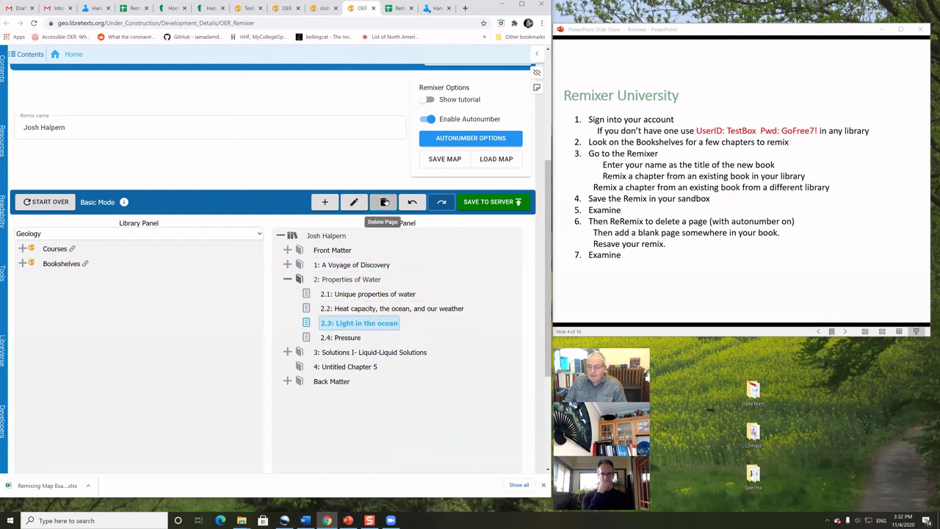
{"action": "left_click", "coordinate": [383, 202]}
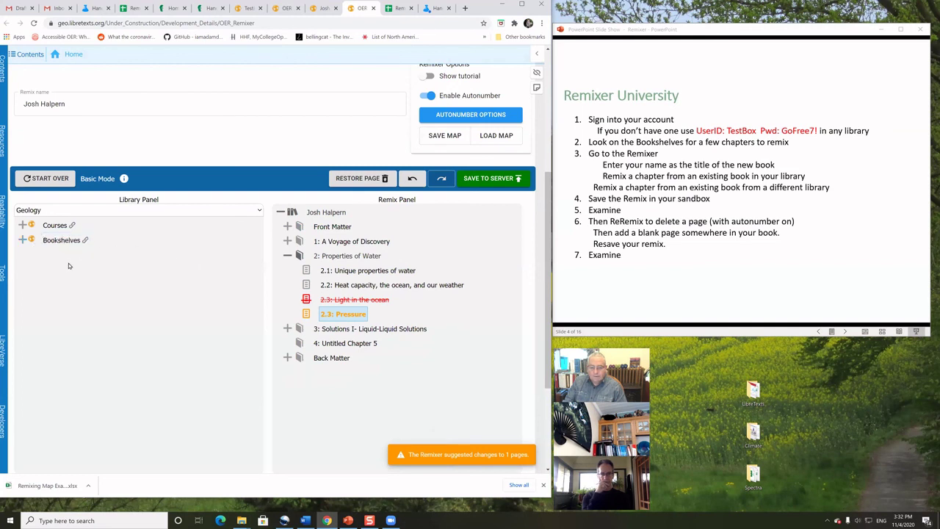
- Browse the library's Oceanography bookshelf to Webb's Introduction to Oceanography and open the source page 1.1: Overview of the Oceans
{"action": "left_click", "coordinate": [22, 240]}
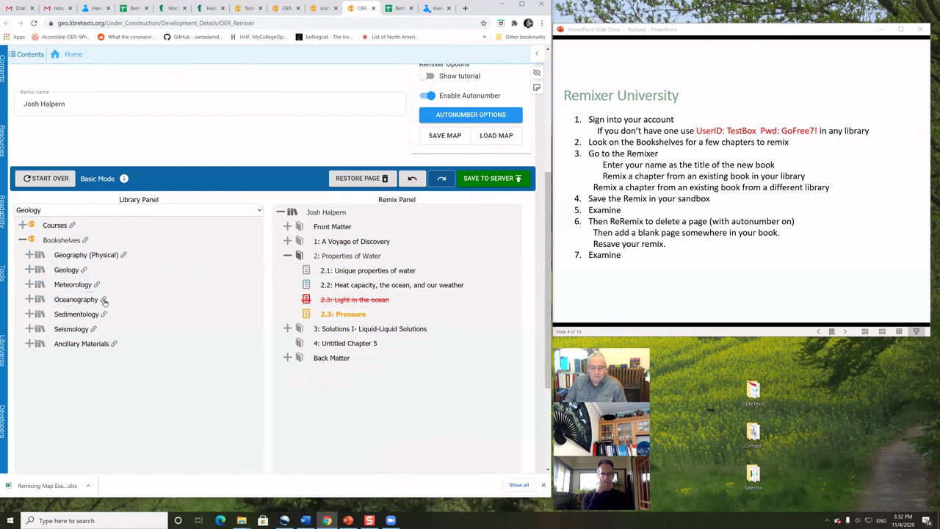
{"action": "left_click", "coordinate": [29, 299]}
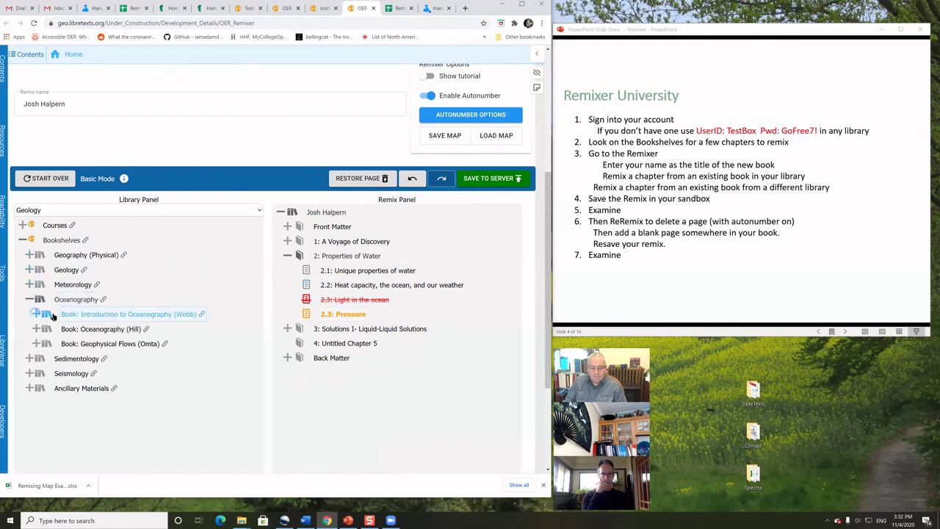
{"action": "left_click", "coordinate": [35, 314]}
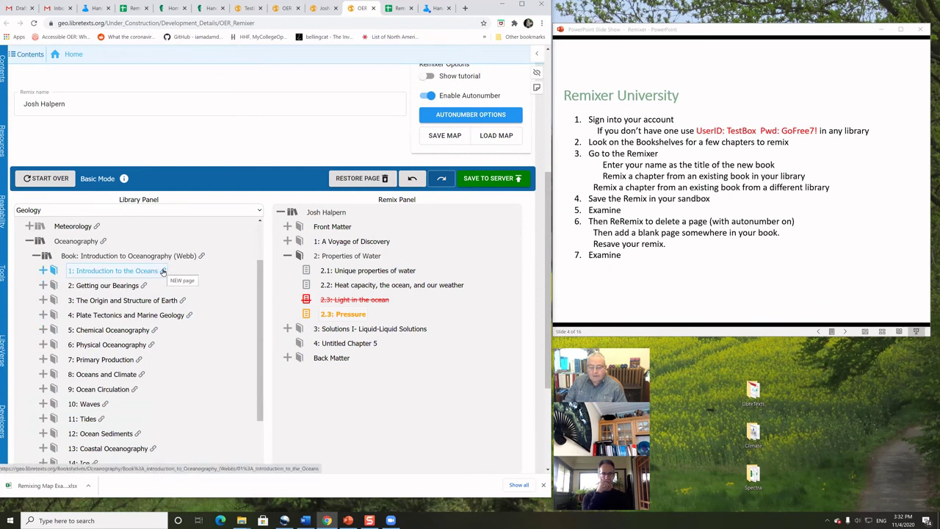
{"action": "left_click", "coordinate": [43, 270]}
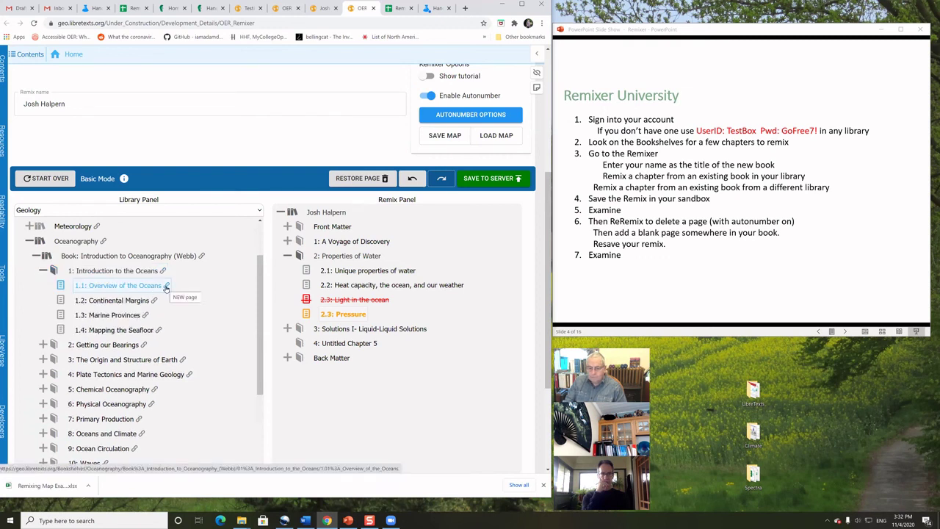
{"action": "left_click", "coordinate": [168, 287]}
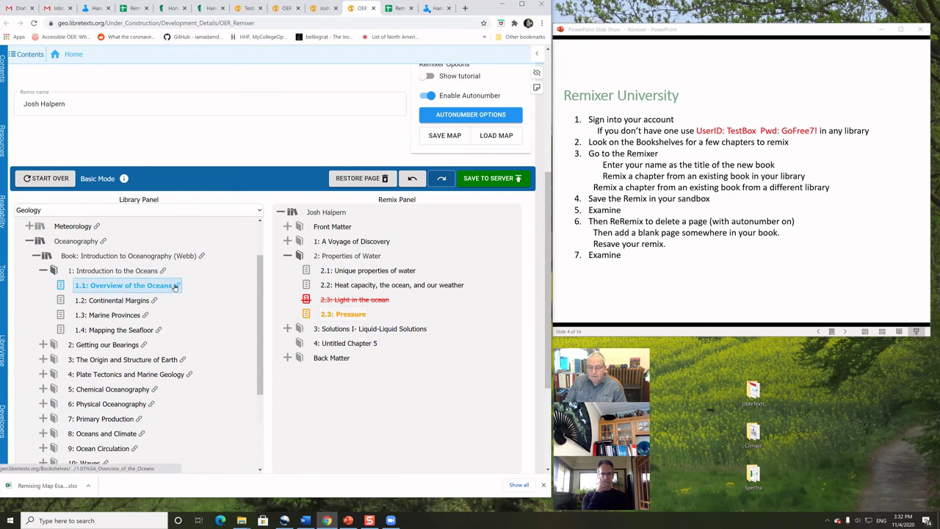
{"action": "left_click", "coordinate": [176, 286]}
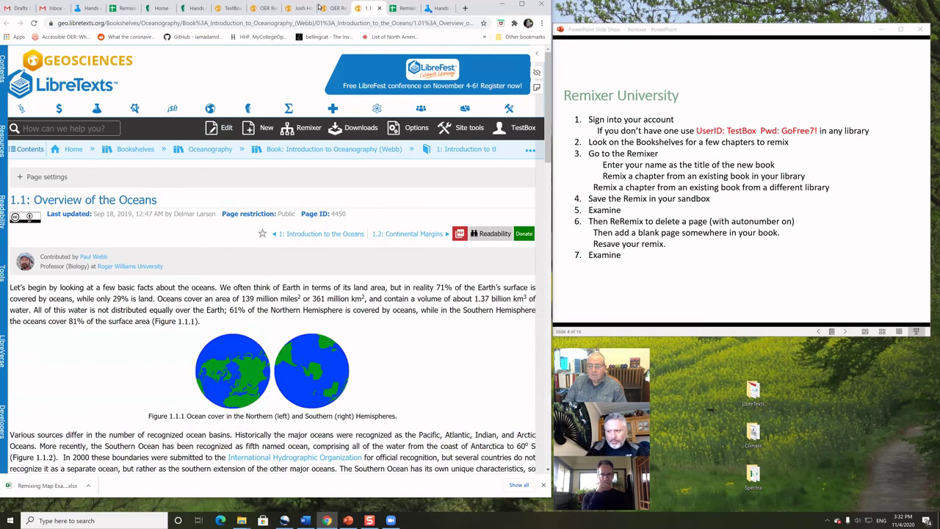
- Skim the Overview of the Oceans page, close it, and return to the Remixer
{"action": "left_click_drag", "start_coordinate": [320, 8], "coordinate": [324, 37]}
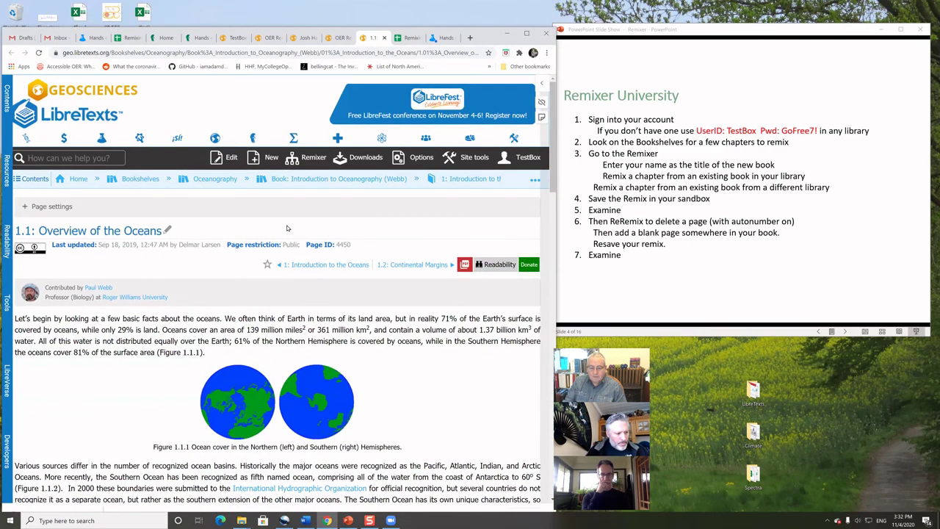
{"action": "scroll", "coordinate": [288, 234], "scroll_direction": "down", "scroll_amount": 2}
{"action": "scroll", "coordinate": [288, 233], "scroll_direction": "down", "scroll_amount": 6}
{"action": "scroll", "coordinate": [288, 233], "scroll_direction": "up", "scroll_amount": 8}
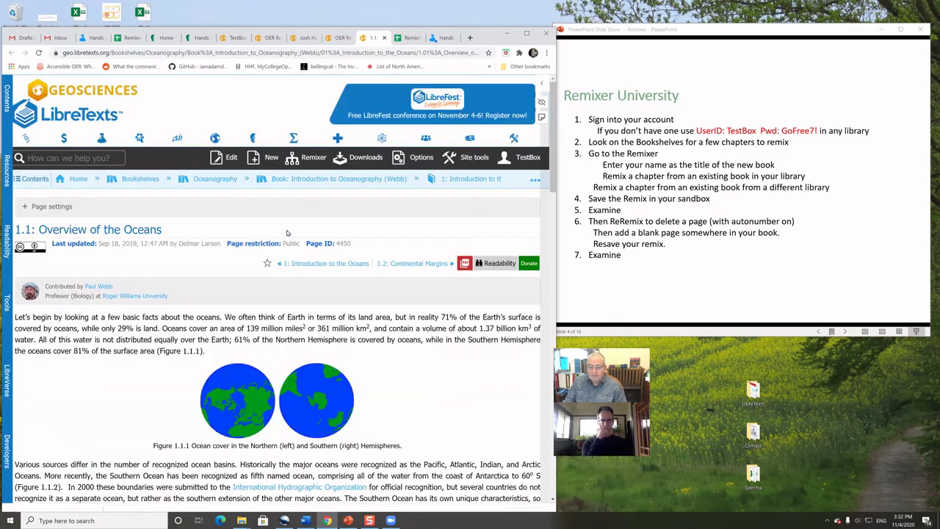
{"action": "scroll", "coordinate": [286, 230], "scroll_direction": "down", "scroll_amount": 4}
{"action": "scroll", "coordinate": [287, 230], "scroll_direction": "down", "scroll_amount": 5}
{"action": "scroll", "coordinate": [287, 230], "scroll_direction": "up", "scroll_amount": 8}
{"action": "left_click", "coordinate": [385, 37]}
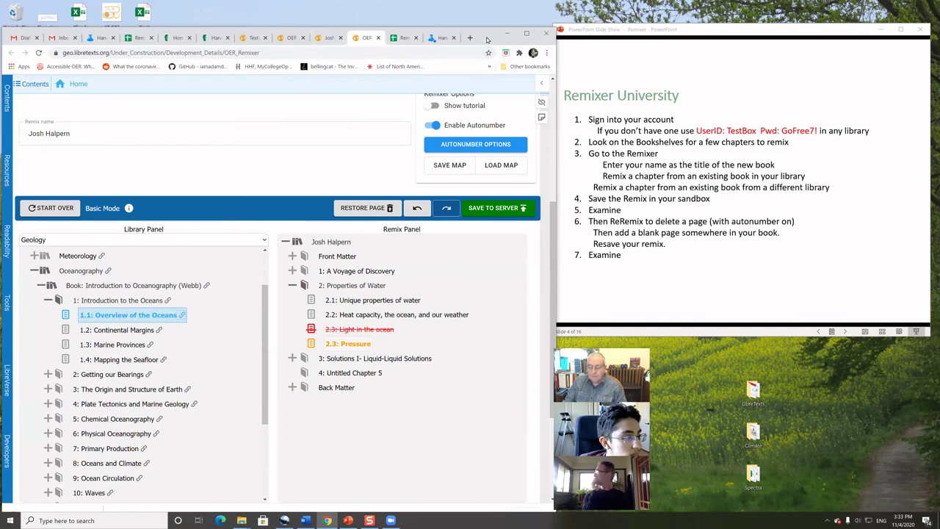
{"action": "left_click_drag", "start_coordinate": [486, 40], "coordinate": [488, 18]}
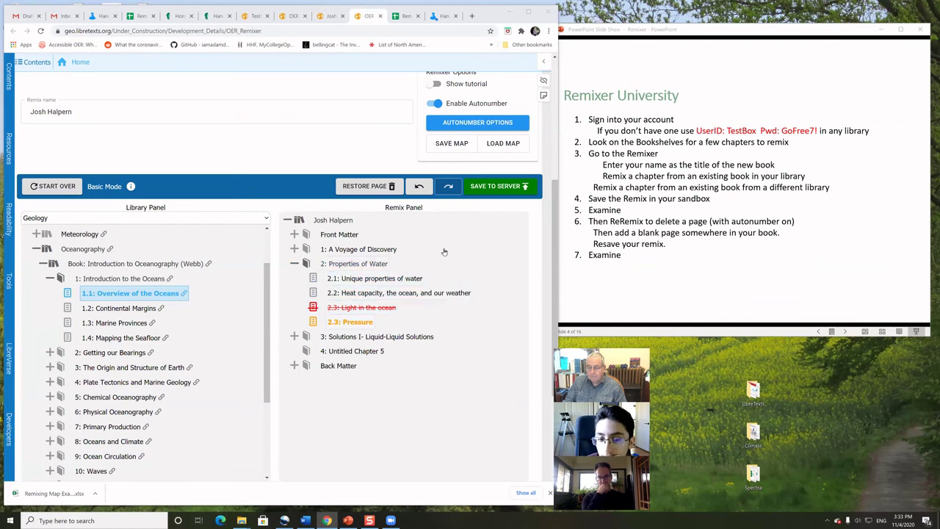
- Save the revised remix to the server and open the updated book
{"action": "left_click", "coordinate": [486, 188]}
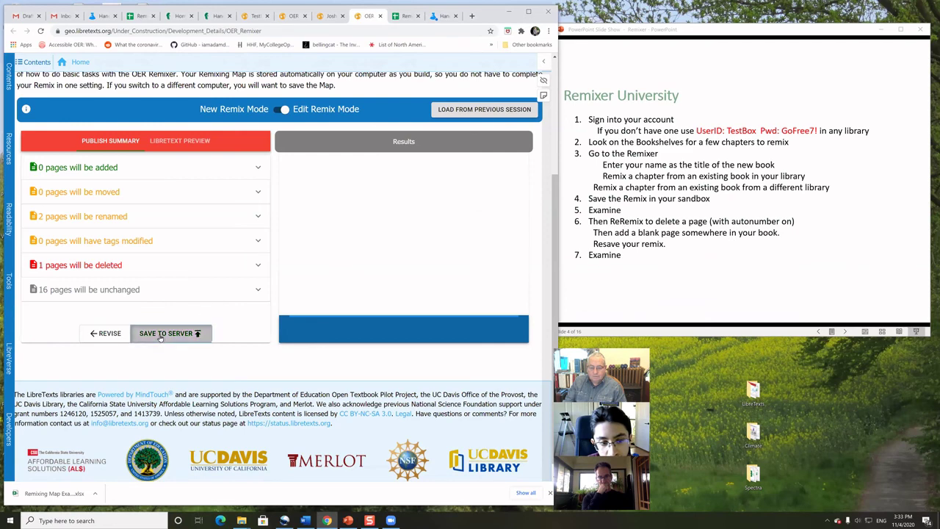
{"action": "left_click", "coordinate": [209, 331]}
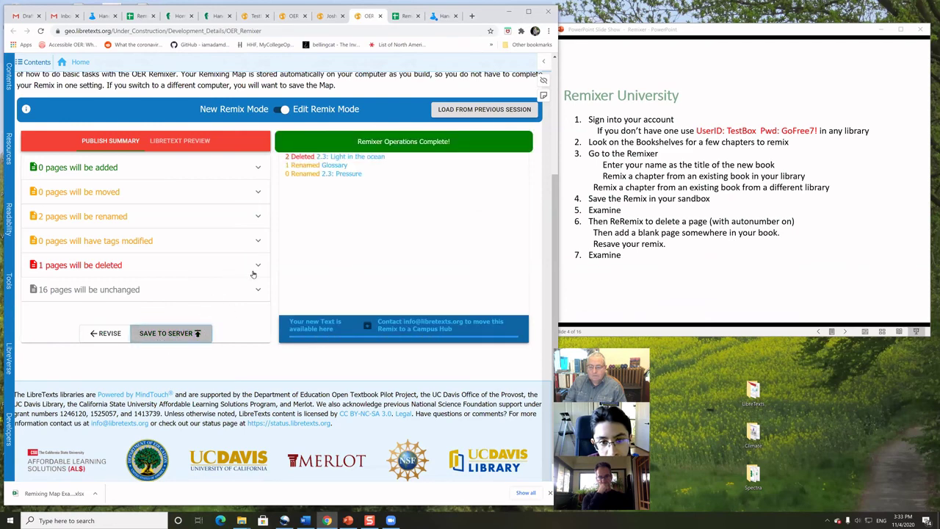
{"action": "left_click", "coordinate": [308, 324]}
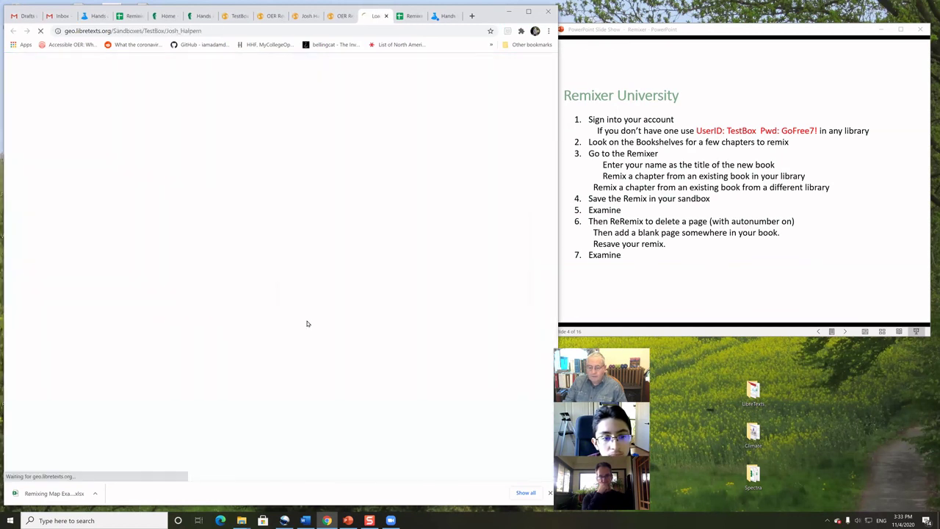
- Check the pages of the Properties of Water chapter, and open page 3.2 of the Solutions I- Liquid-Liquid Solutions chapter
{"action": "scroll", "coordinate": [321, 254], "scroll_direction": "down", "scroll_amount": 5}
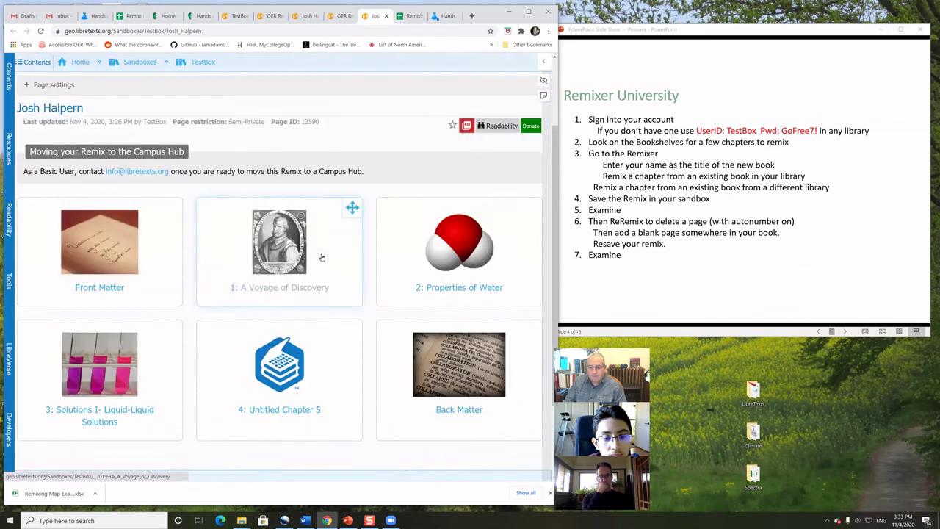
{"action": "left_click", "coordinate": [436, 189]}
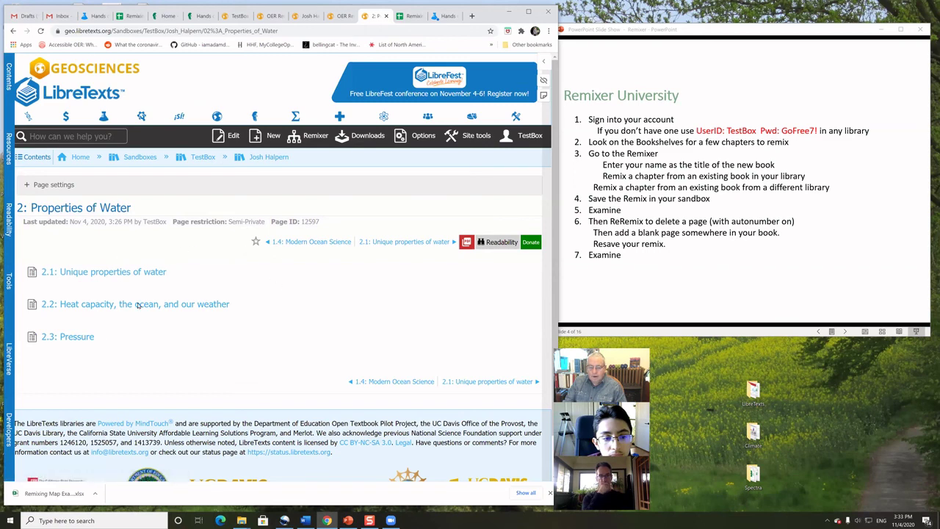
{"action": "left_click", "coordinate": [11, 31]}
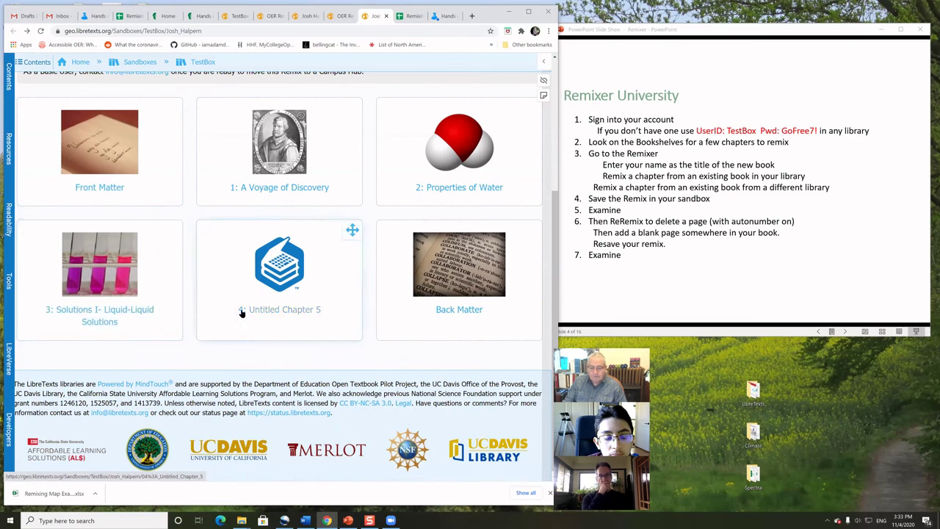
{"action": "left_click", "coordinate": [128, 312]}
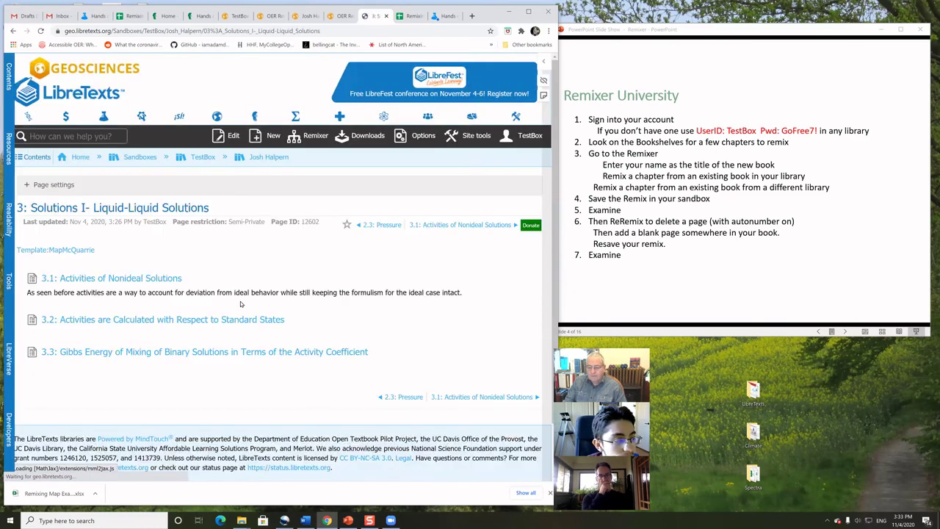
{"action": "left_click", "coordinate": [53, 323]}
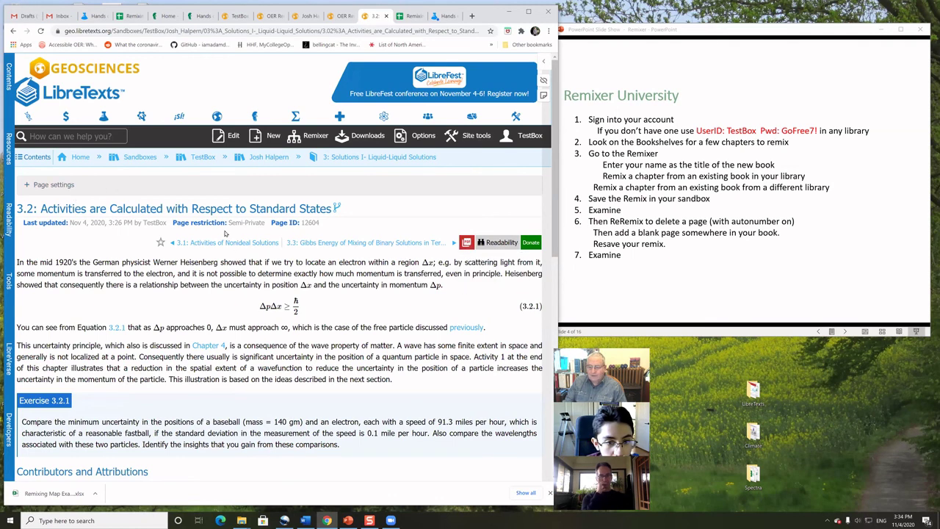
- Narrow the page width and enlarge the font size in the readability settings, and look over the reformatted page
{"action": "left_click", "coordinate": [8, 221]}
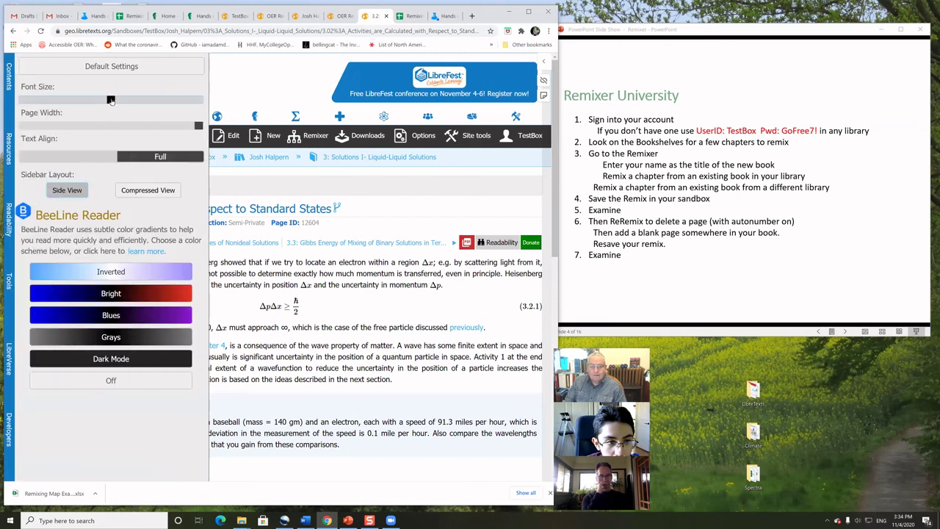
{"action": "left_click_drag", "start_coordinate": [197, 127], "coordinate": [163, 126]}
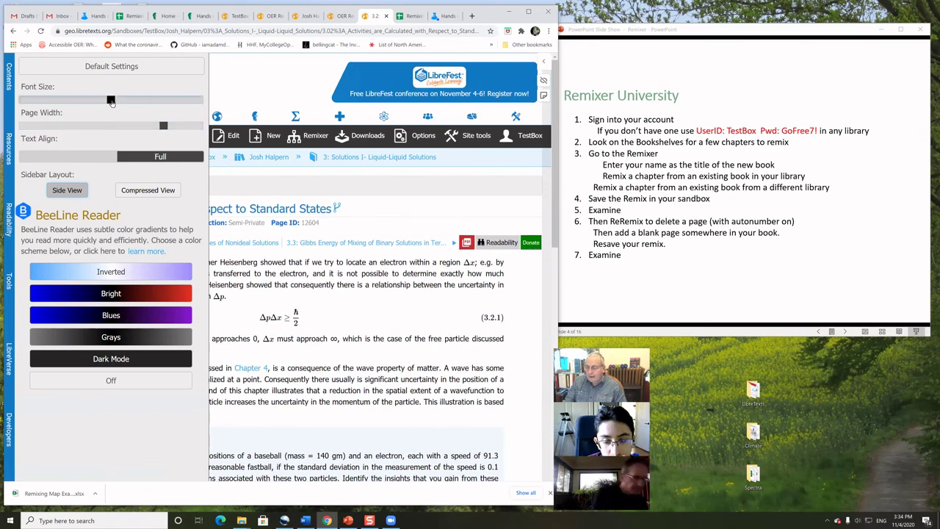
{"action": "left_click_drag", "start_coordinate": [110, 100], "coordinate": [150, 104]}
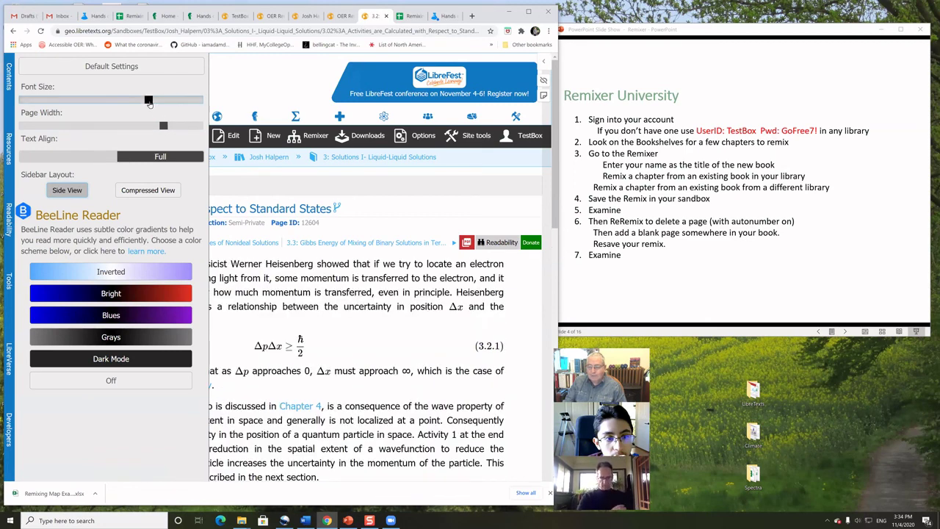
{"action": "left_click", "coordinate": [426, 307]}
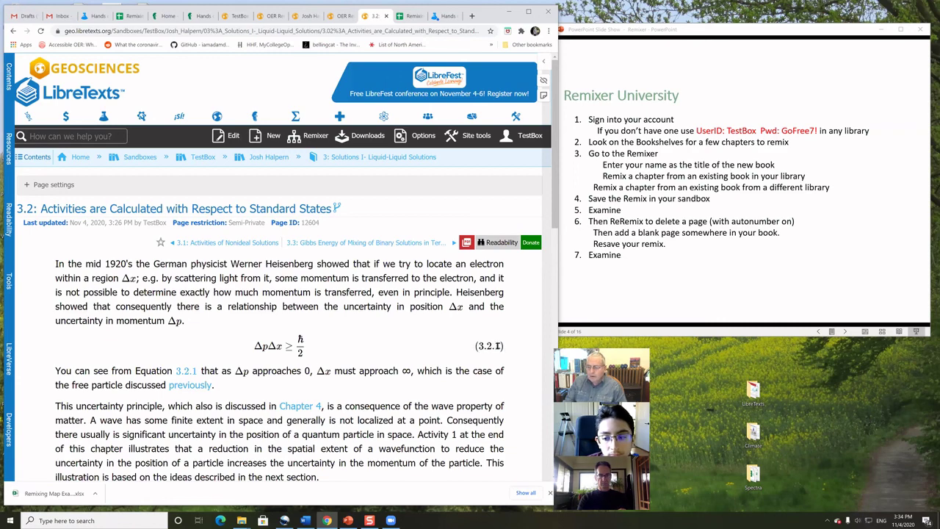
{"action": "scroll", "coordinate": [372, 324], "scroll_direction": "down", "scroll_amount": 5}
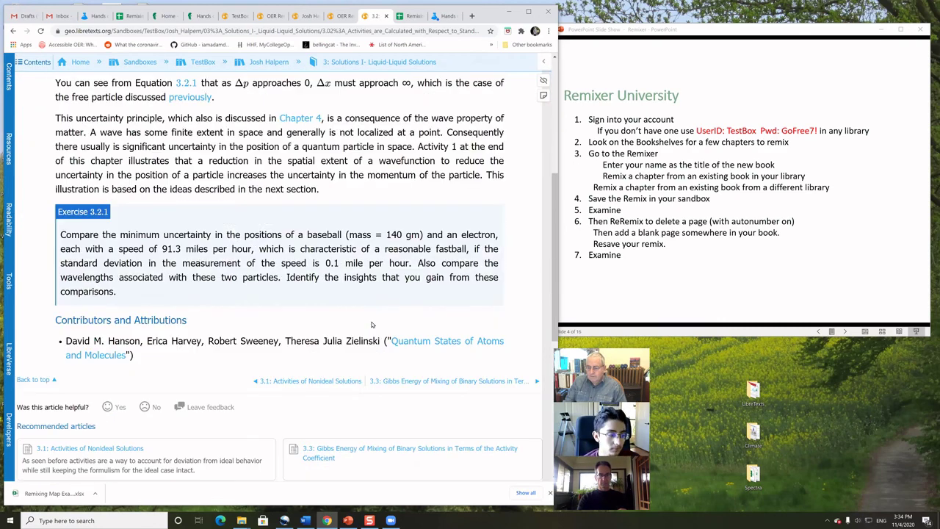
{"action": "scroll", "coordinate": [414, 256], "scroll_direction": "up", "scroll_amount": 4}
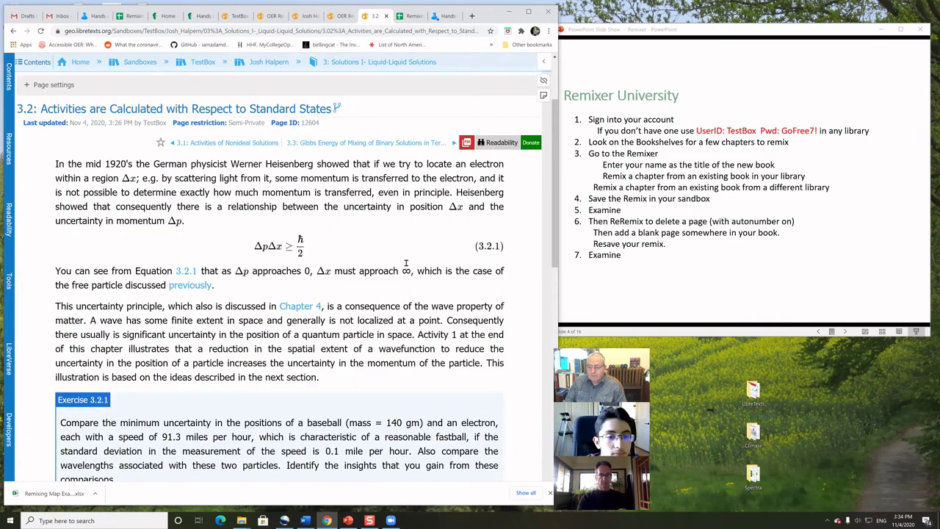
- Go to page 3.3 on the Gibbs Energy of Mixing of Binary Solutions and look it over
{"action": "scroll", "coordinate": [405, 263], "scroll_direction": "up", "scroll_amount": 2}
{"action": "left_click", "coordinate": [384, 245]}
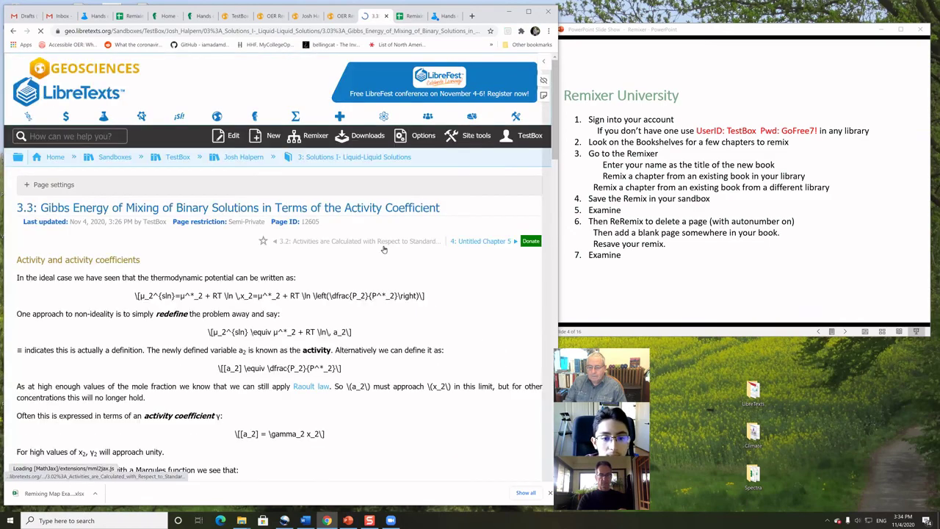
{"action": "scroll", "coordinate": [357, 274], "scroll_direction": "down", "scroll_amount": 2}
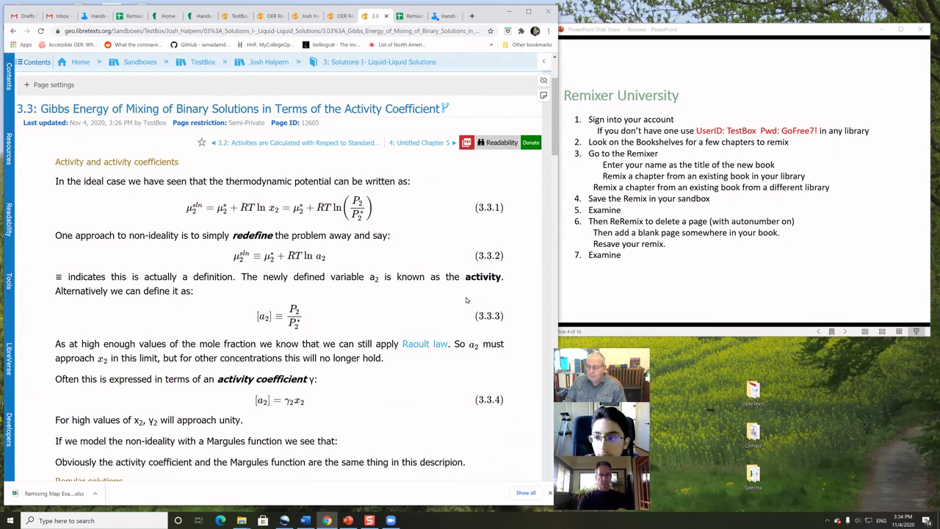
{"action": "scroll", "coordinate": [319, 252], "scroll_direction": "up", "scroll_amount": 2}
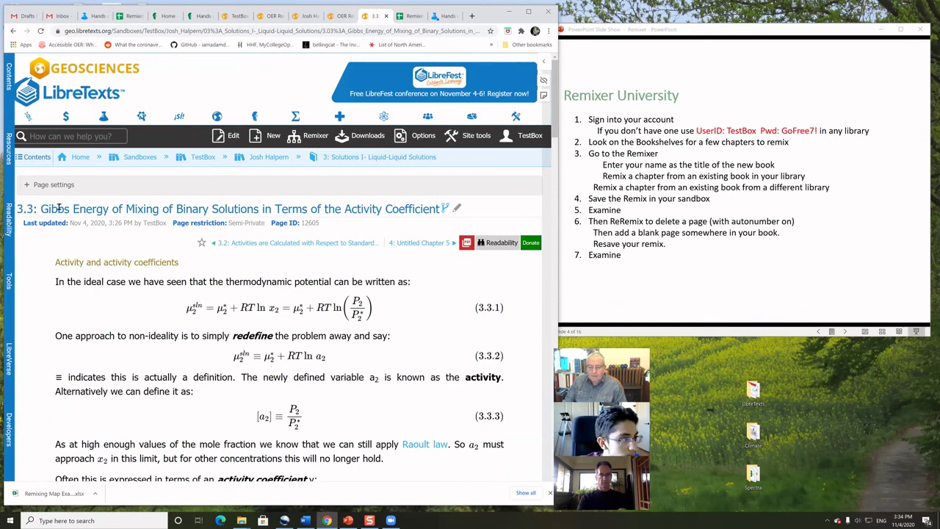
- Set Show TOC to yes in the settings of page 3.3, applying the new tags to subpages
{"action": "left_click", "coordinate": [27, 186]}
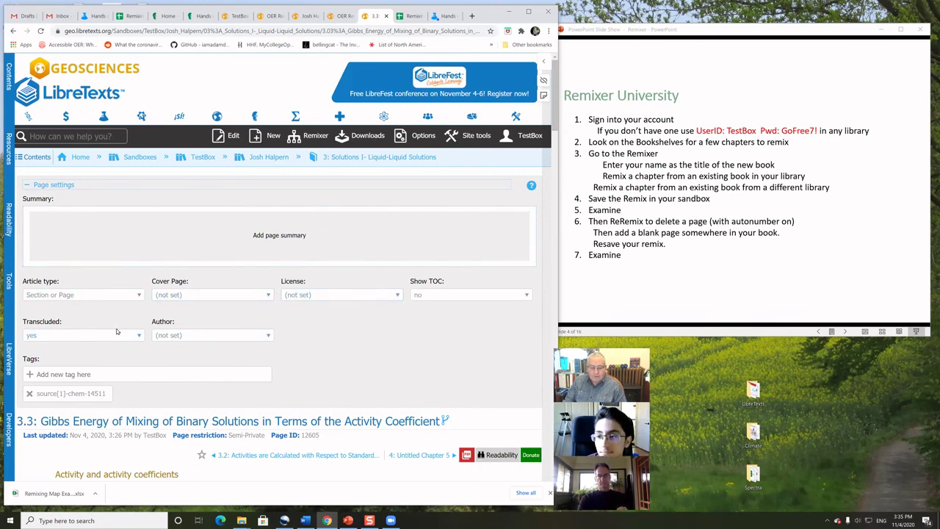
{"action": "left_click", "coordinate": [526, 296]}
{"action": "left_click", "coordinate": [417, 314]}
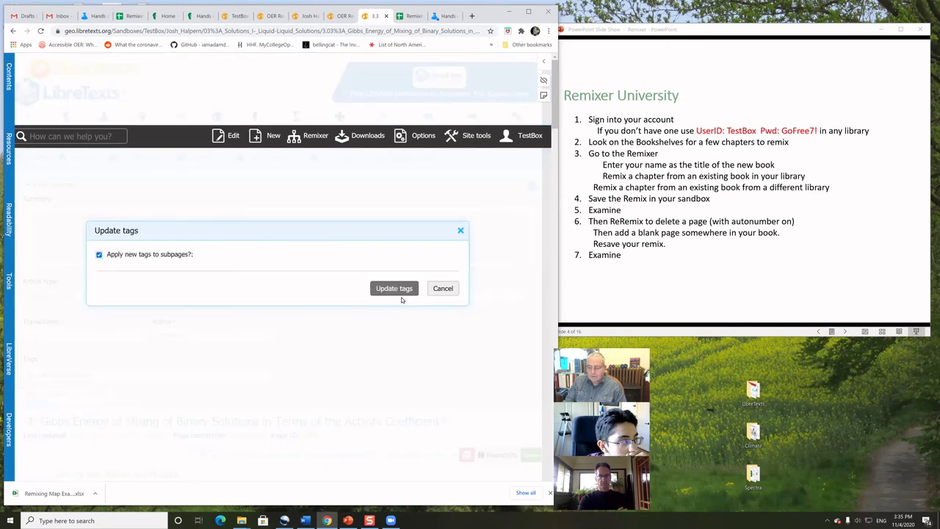
{"action": "left_click", "coordinate": [389, 290]}
- Examine page 3.3 and its page settings with the Show TOC option turned on
{"action": "scroll", "coordinate": [358, 300], "scroll_direction": "down", "scroll_amount": 3}
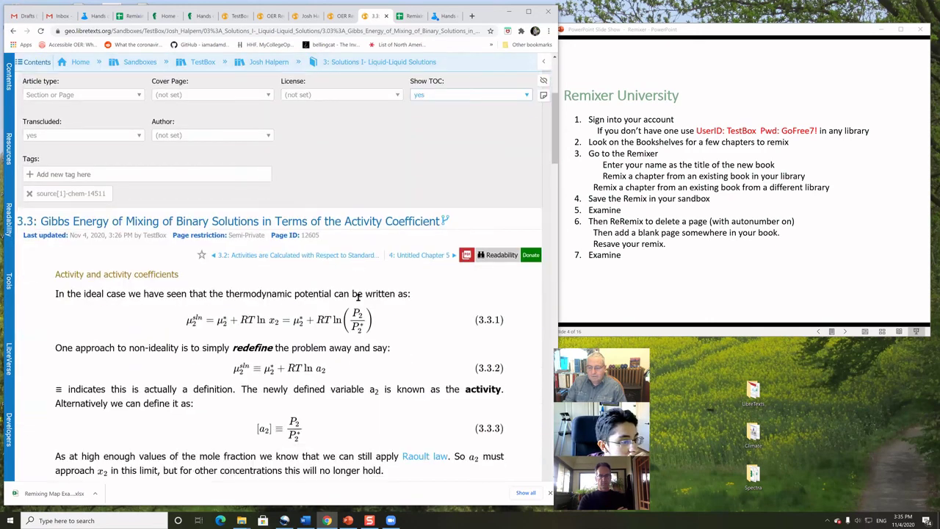
{"action": "scroll", "coordinate": [360, 295], "scroll_direction": "up", "scroll_amount": 2}
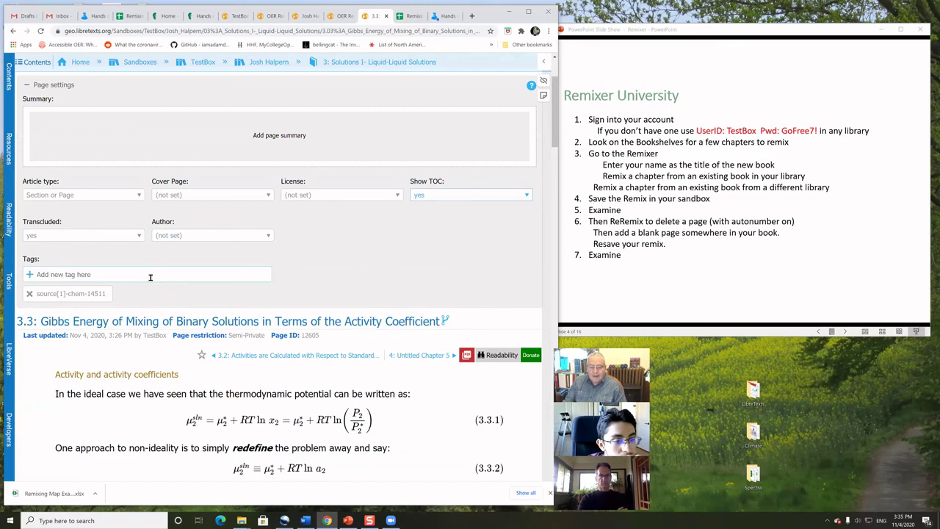
{"action": "scroll", "coordinate": [415, 279], "scroll_direction": "down", "scroll_amount": 3}
{"action": "scroll", "coordinate": [415, 279], "scroll_direction": "up", "scroll_amount": 1}
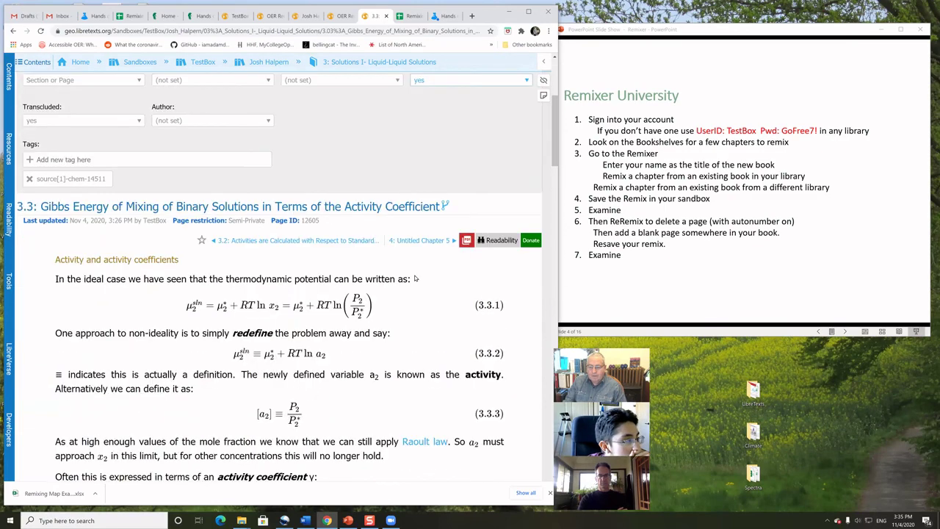
{"action": "scroll", "coordinate": [410, 278], "scroll_direction": "down", "scroll_amount": 3}
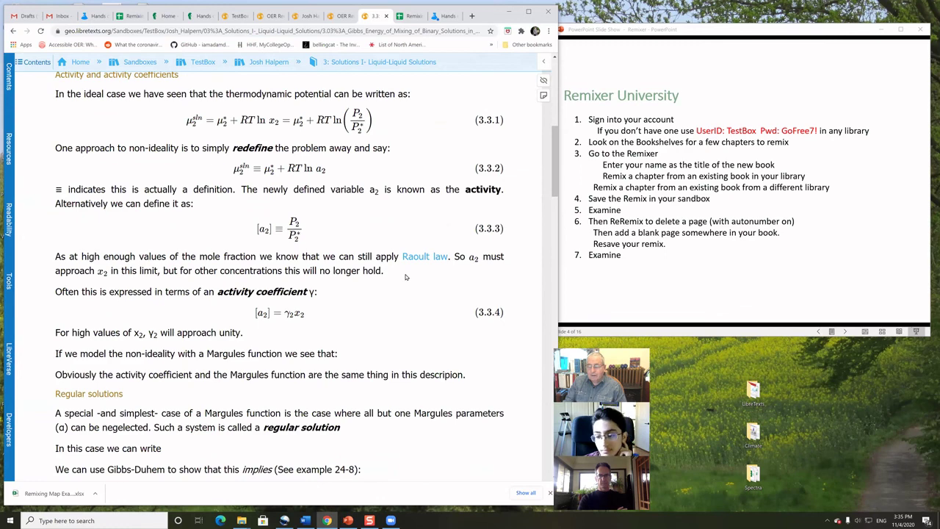
{"action": "scroll", "coordinate": [400, 268], "scroll_direction": "down", "scroll_amount": 2}
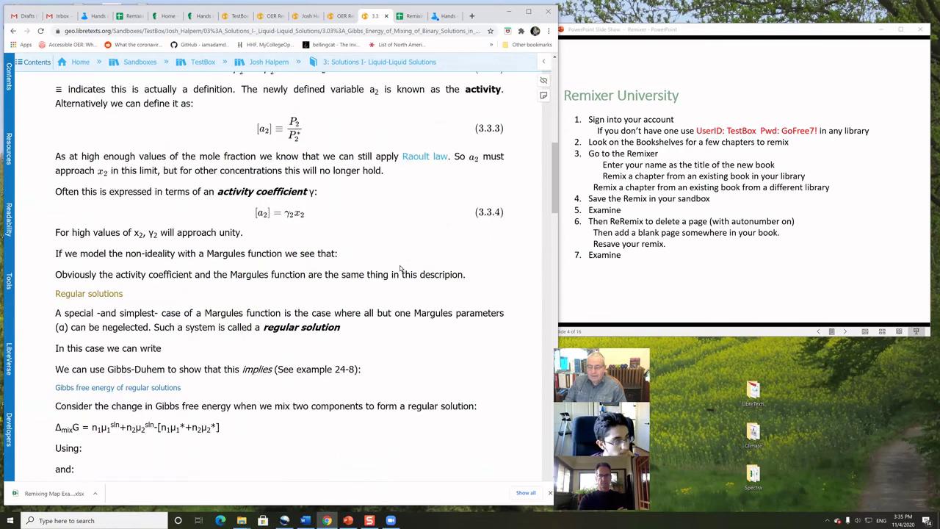
{"action": "scroll", "coordinate": [400, 268], "scroll_direction": "up", "scroll_amount": 3}
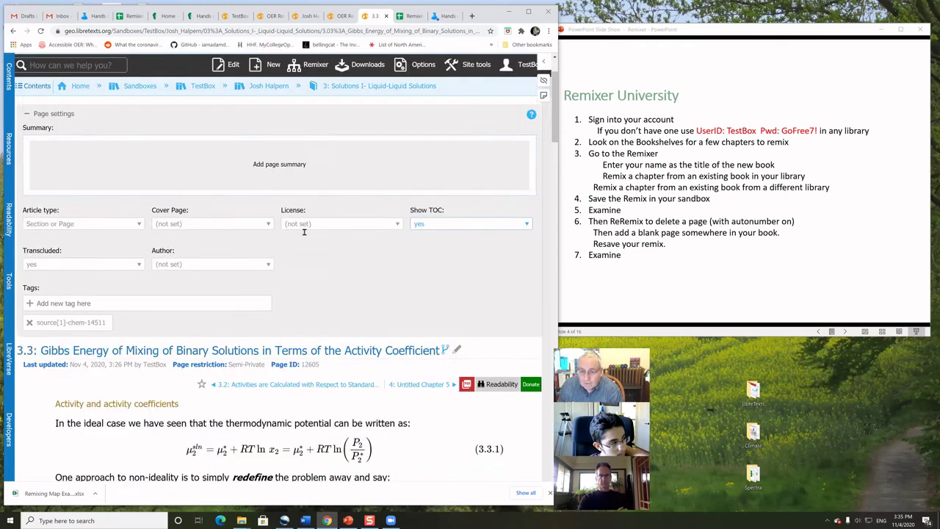
{"action": "scroll", "coordinate": [338, 233], "scroll_direction": "up", "scroll_amount": 5}
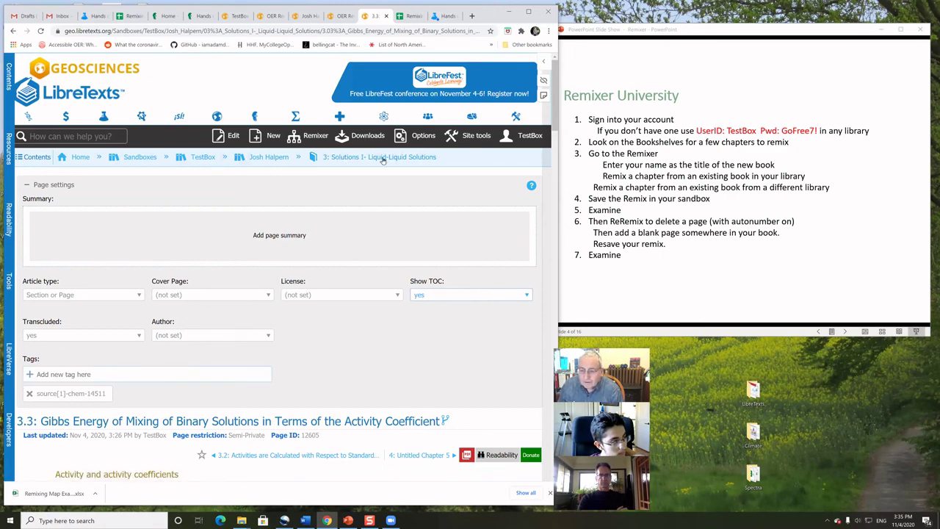
- Return to the book's main page and view the Table of Contents page in its Front Matter
{"action": "left_click", "coordinate": [265, 159]}
{"action": "scroll", "coordinate": [287, 199], "scroll_direction": "down", "scroll_amount": 4}
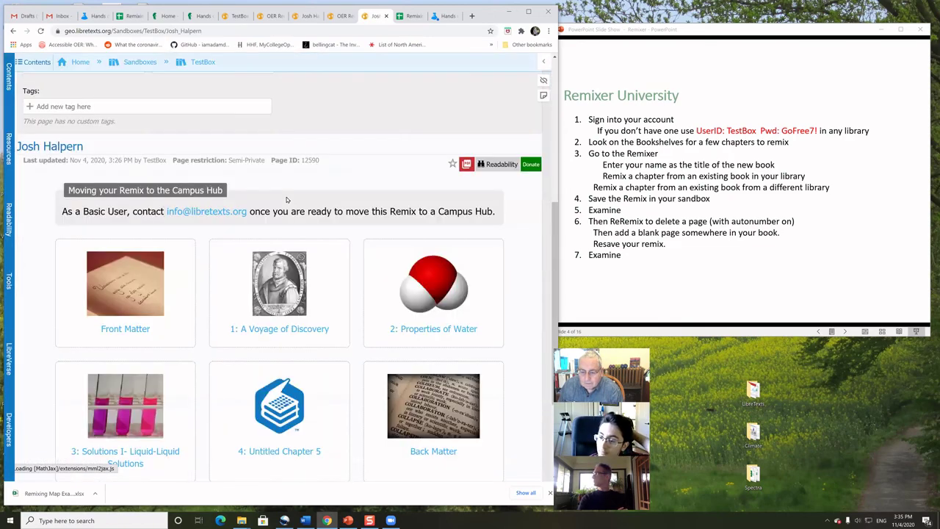
{"action": "scroll", "coordinate": [288, 199], "scroll_direction": "down", "scroll_amount": 2}
{"action": "left_click", "coordinate": [139, 231]}
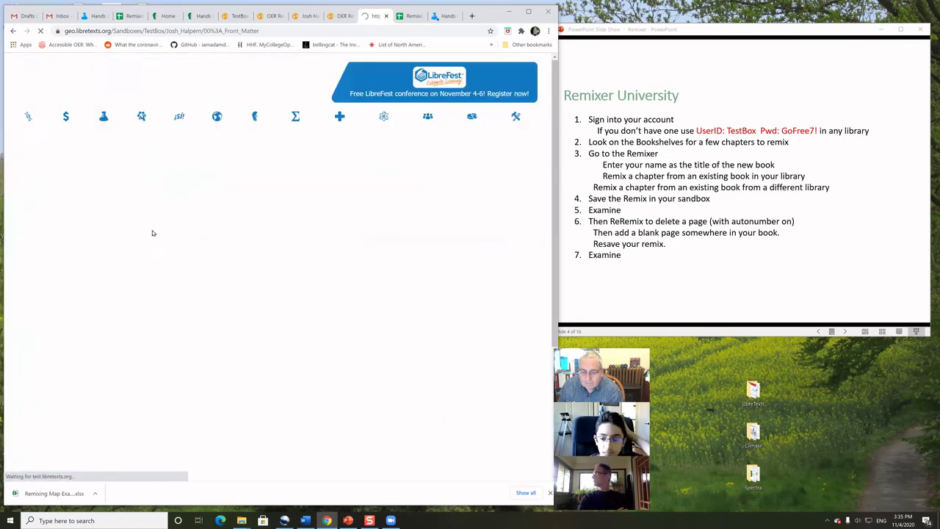
{"action": "scroll", "coordinate": [191, 242], "scroll_direction": "down", "scroll_amount": 4}
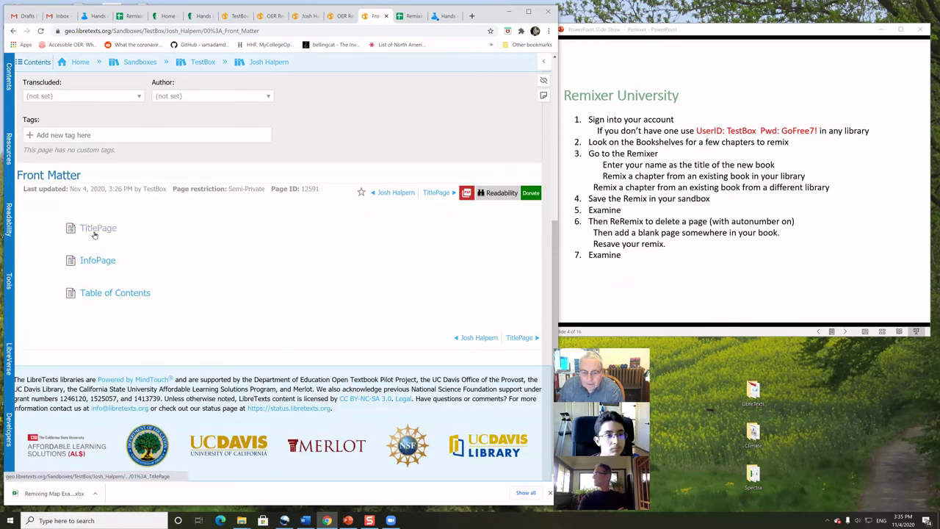
{"action": "left_click", "coordinate": [100, 293]}
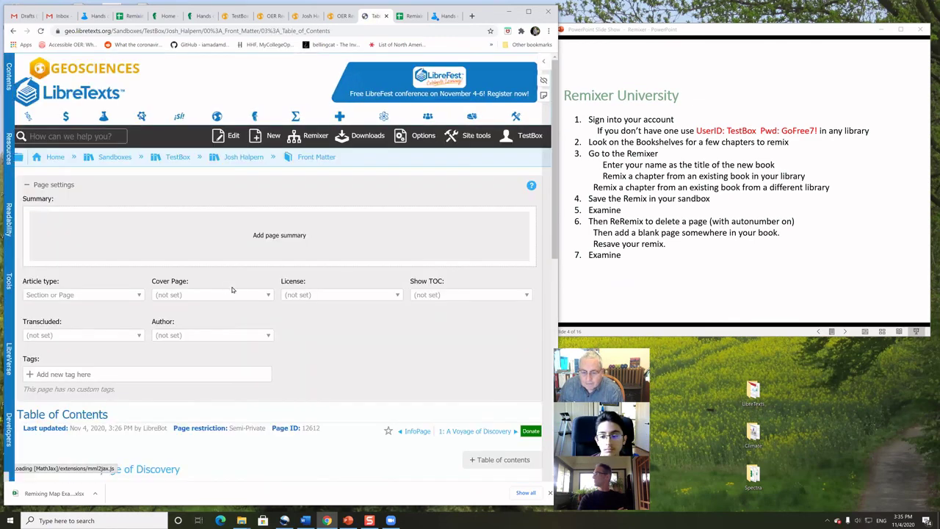
{"action": "scroll", "coordinate": [232, 290], "scroll_direction": "down", "scroll_amount": 4}
{"action": "scroll", "coordinate": [227, 285], "scroll_direction": "up", "scroll_amount": 2}
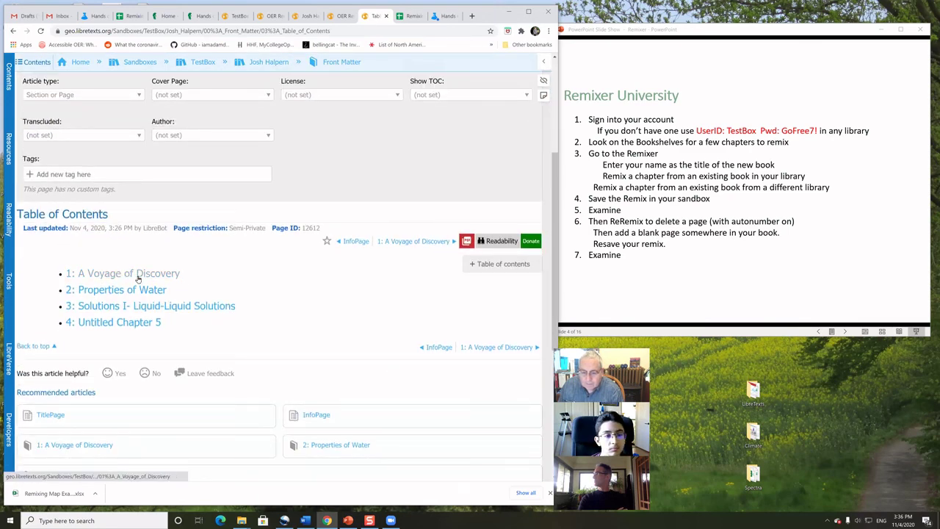
- Check the pages of the A Voyage of Discovery chapter from the contents list, and return to the Table of Contents
{"action": "left_click", "coordinate": [106, 276]}
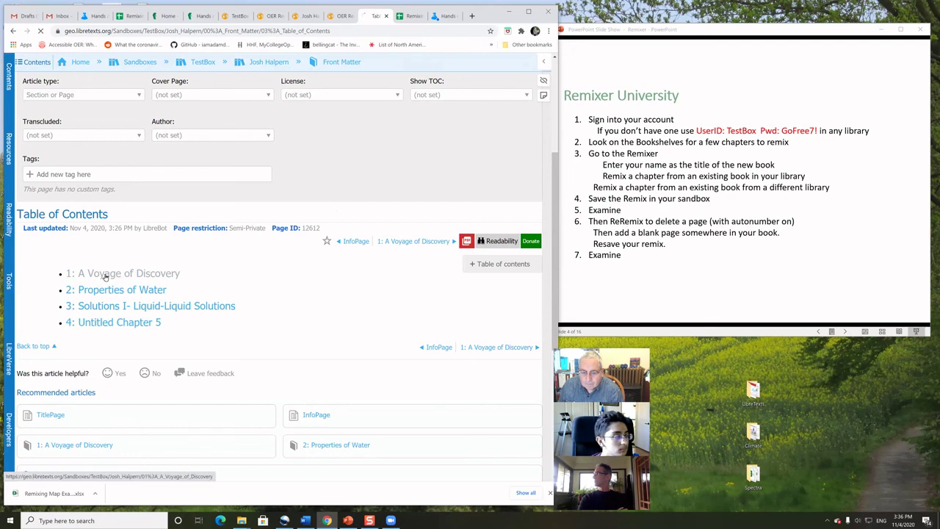
{"action": "scroll", "coordinate": [161, 270], "scroll_direction": "down", "scroll_amount": 3}
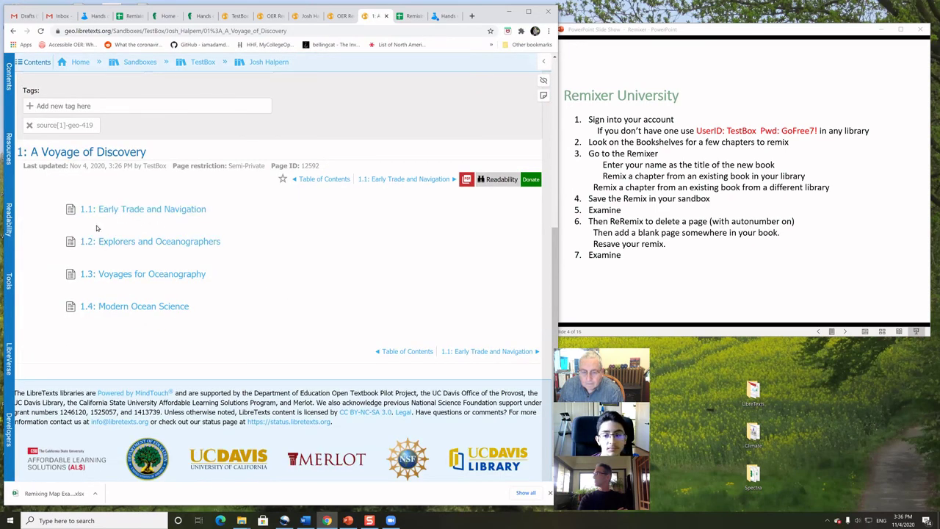
{"action": "left_click", "coordinate": [13, 31]}
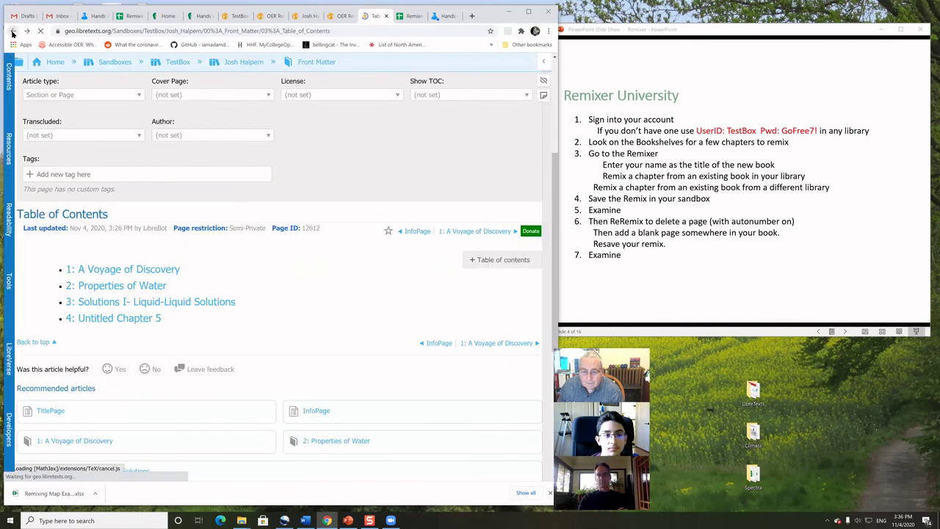
{"action": "scroll", "coordinate": [217, 150], "scroll_direction": "up", "scroll_amount": 4}
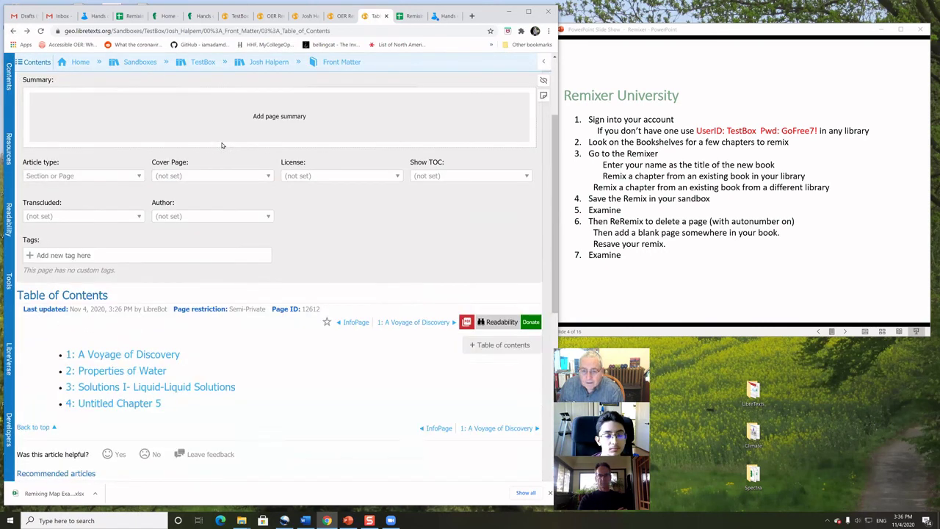
{"action": "scroll", "coordinate": [238, 186], "scroll_direction": "down", "scroll_amount": 2}
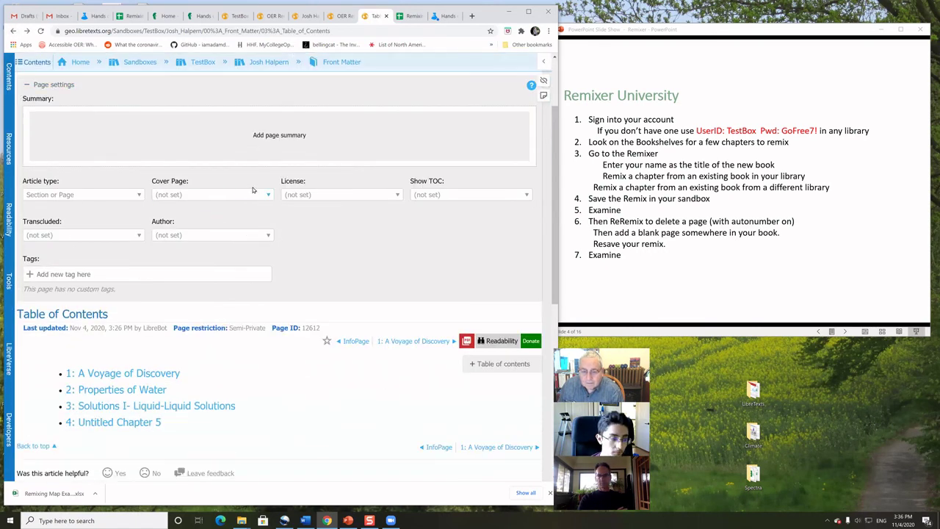
{"action": "scroll", "coordinate": [253, 190], "scroll_direction": "up", "scroll_amount": 2}
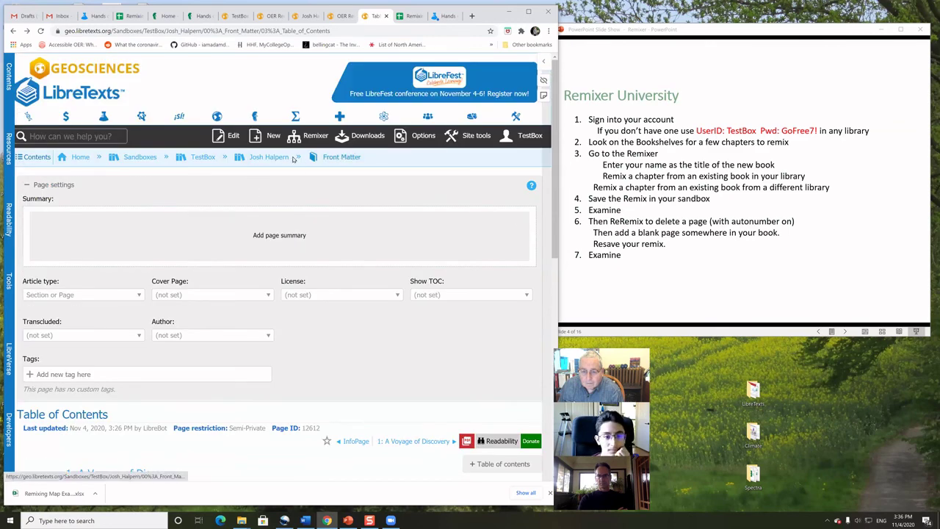
- Go back to the book's main page and view the Index in its Back Matter
{"action": "left_click", "coordinate": [271, 160]}
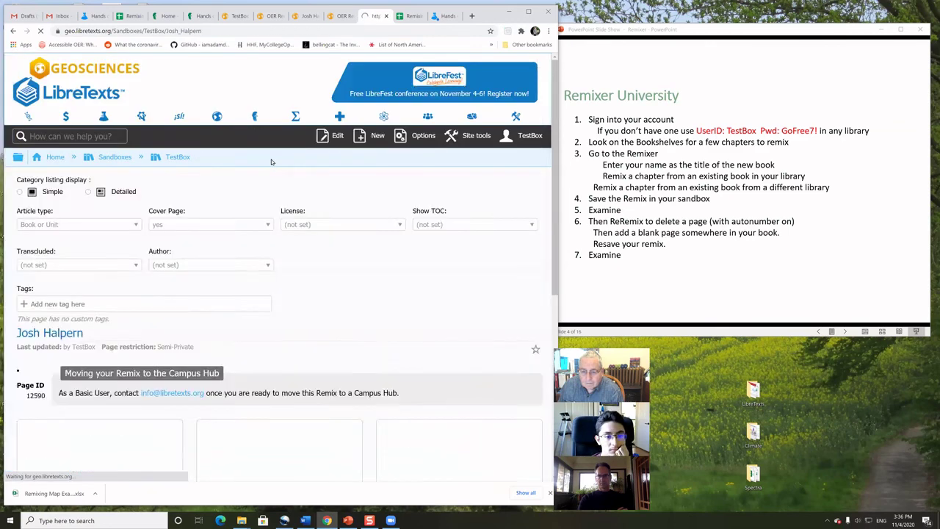
{"action": "scroll", "coordinate": [271, 161], "scroll_direction": "down", "scroll_amount": 5}
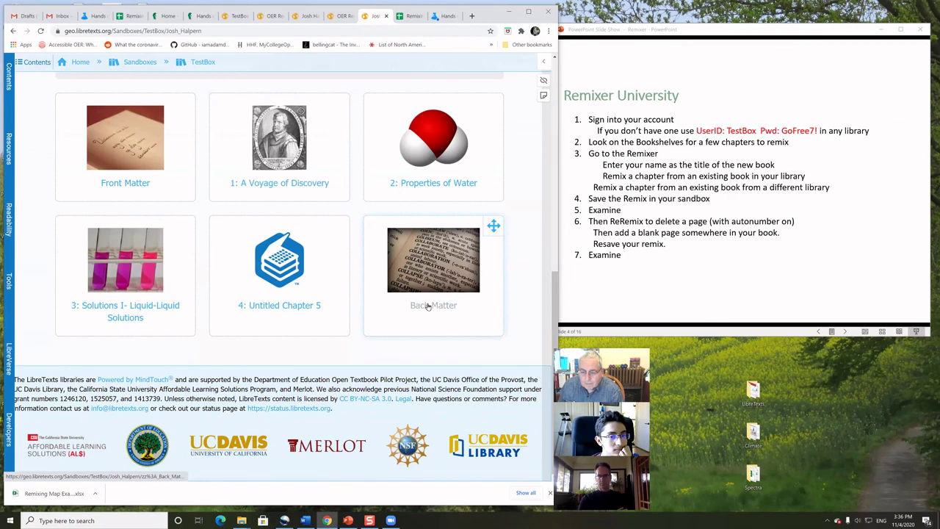
{"action": "left_click", "coordinate": [427, 304]}
{"action": "scroll", "coordinate": [261, 290], "scroll_direction": "down", "scroll_amount": 3}
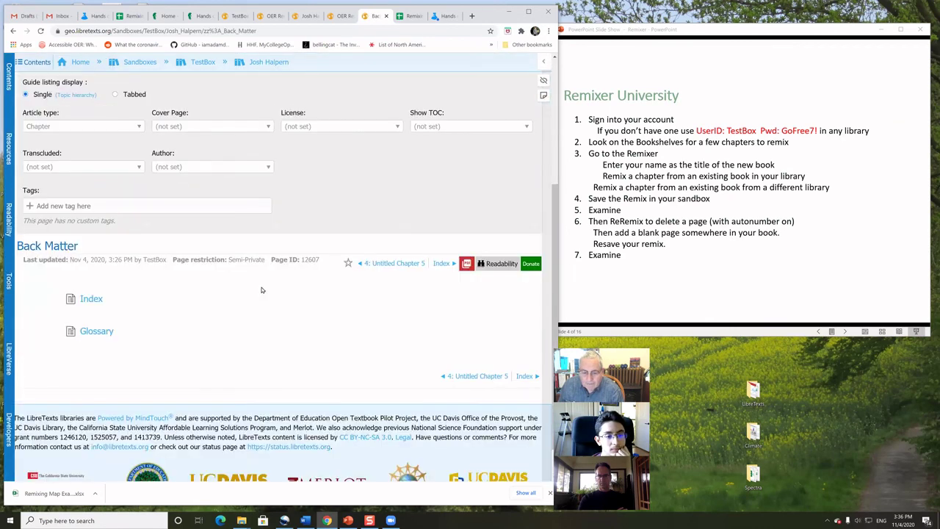
{"action": "left_click", "coordinate": [94, 299]}
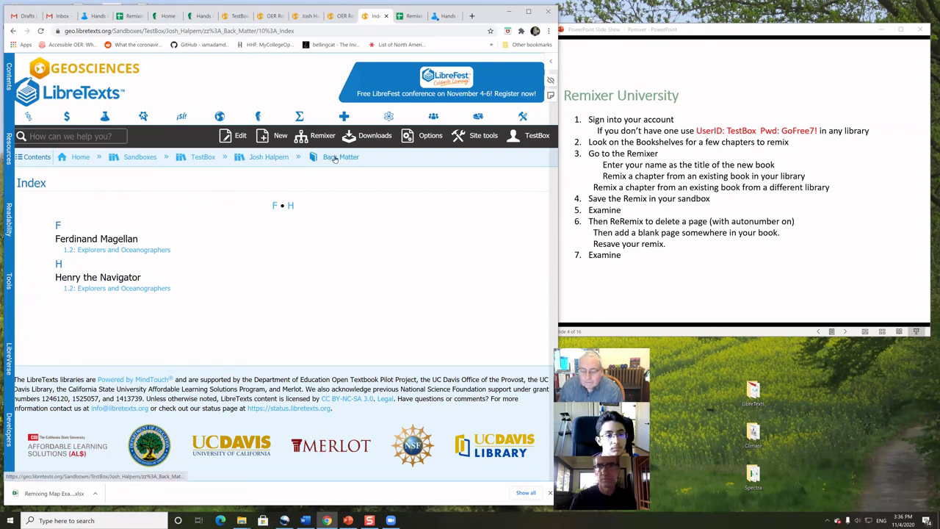
- Return from the Index to the book's main page and open chapter 1, A Voyage of Discovery
{"action": "left_click", "coordinate": [270, 159]}
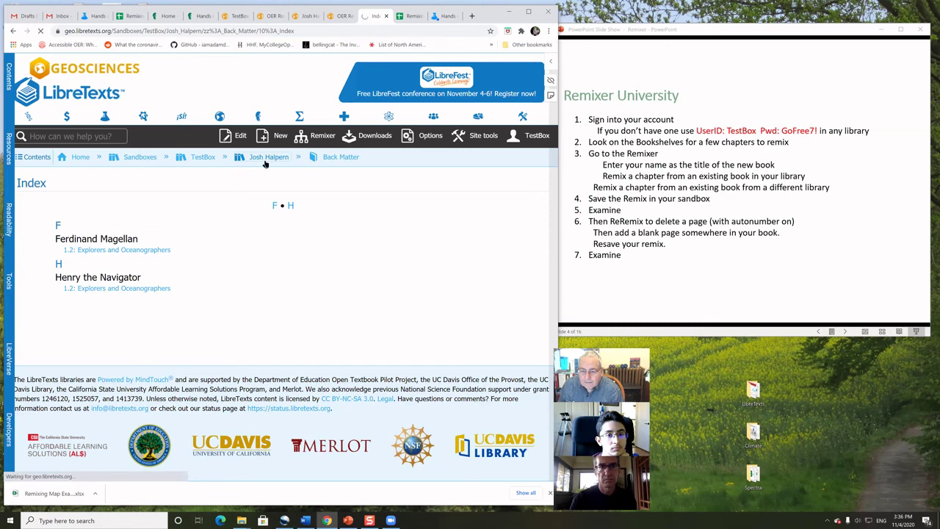
{"action": "scroll", "coordinate": [292, 347], "scroll_direction": "down", "scroll_amount": 5}
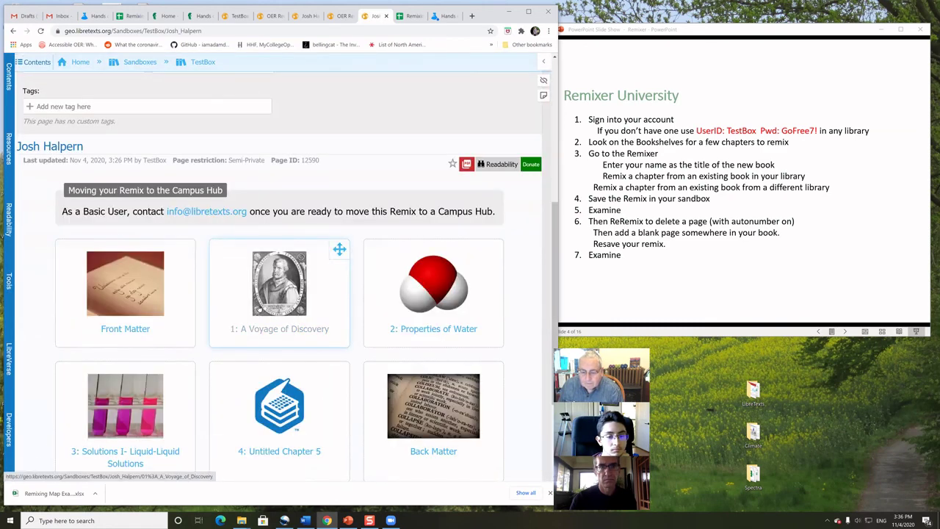
{"action": "scroll", "coordinate": [256, 308], "scroll_direction": "down", "scroll_amount": 2}
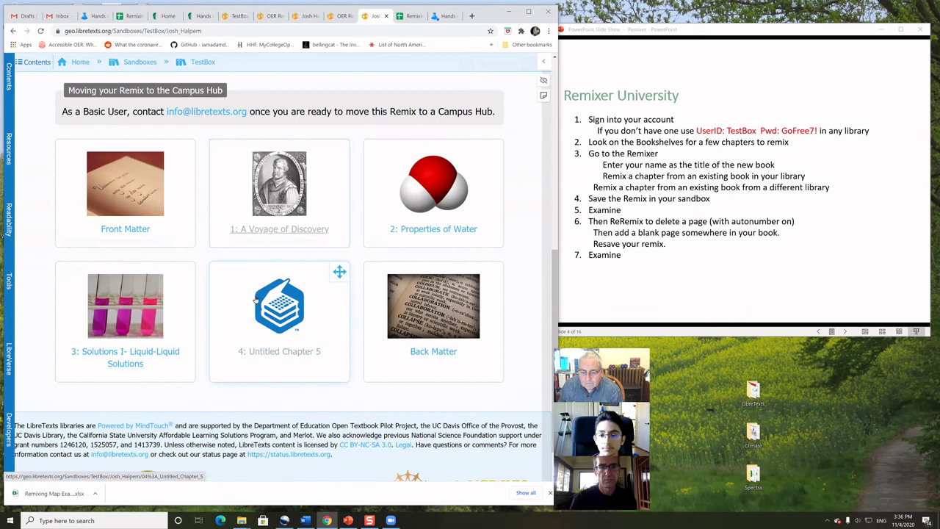
{"action": "left_click", "coordinate": [268, 232]}
{"action": "scroll", "coordinate": [147, 235], "scroll_direction": "down", "scroll_amount": 3}
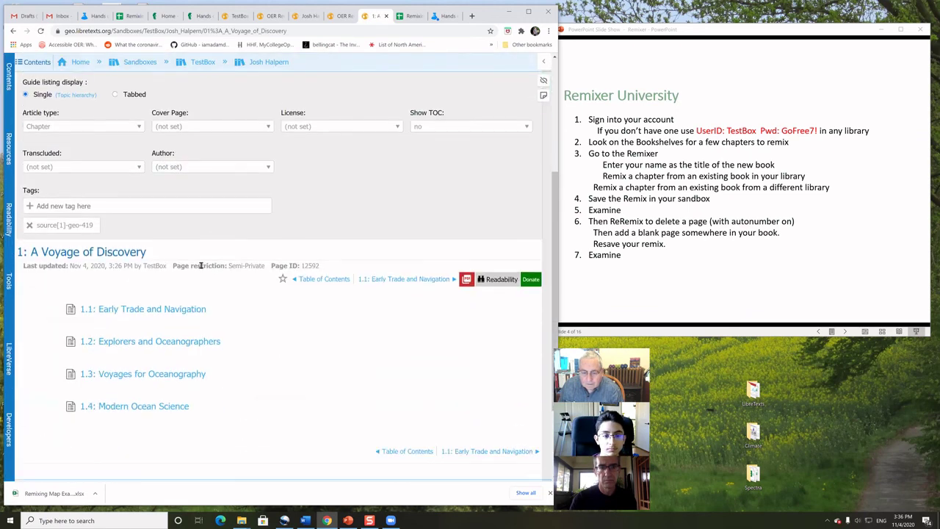
- Add the suggested tag "Ocean surface temperature" to the A Voyage of Discovery chapter by looking up "ocean"
{"action": "left_click", "coordinate": [107, 205]}
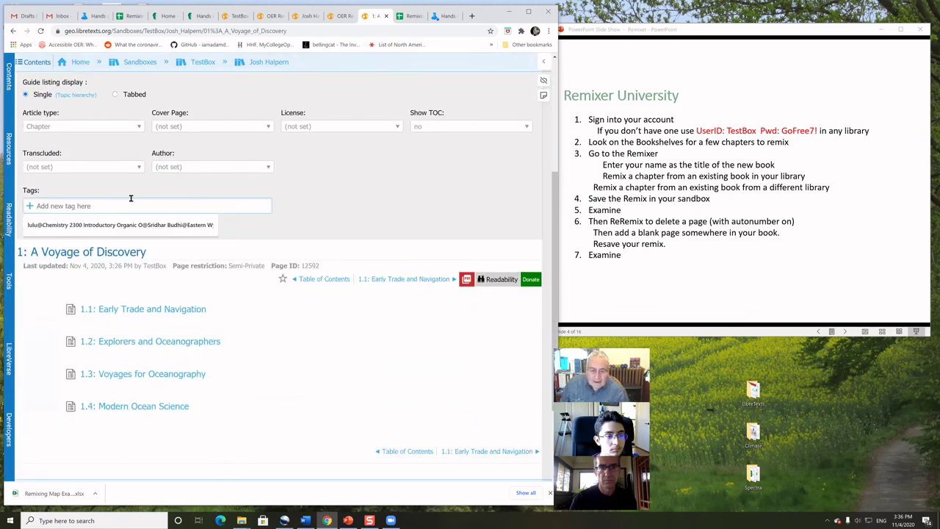
{"action": "type", "text": "ocean"}
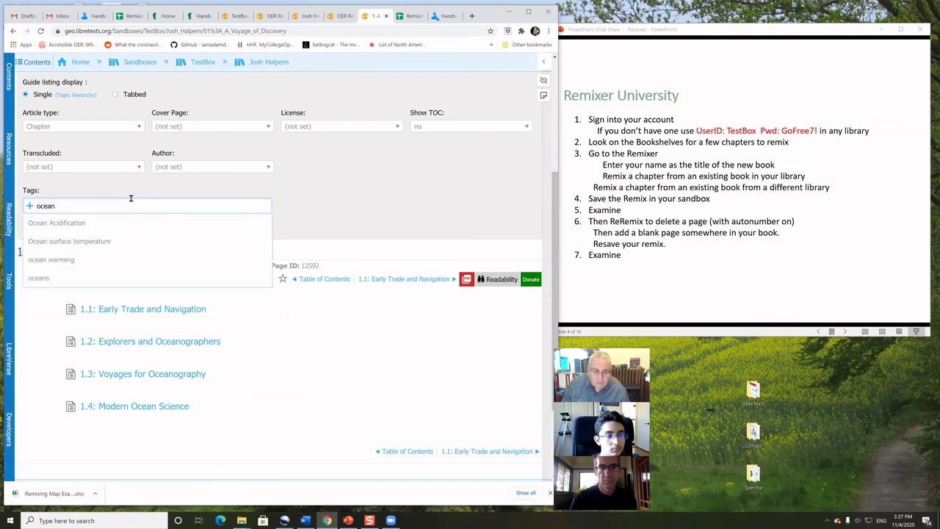
{"action": "double_click", "coordinate": [69, 242]}
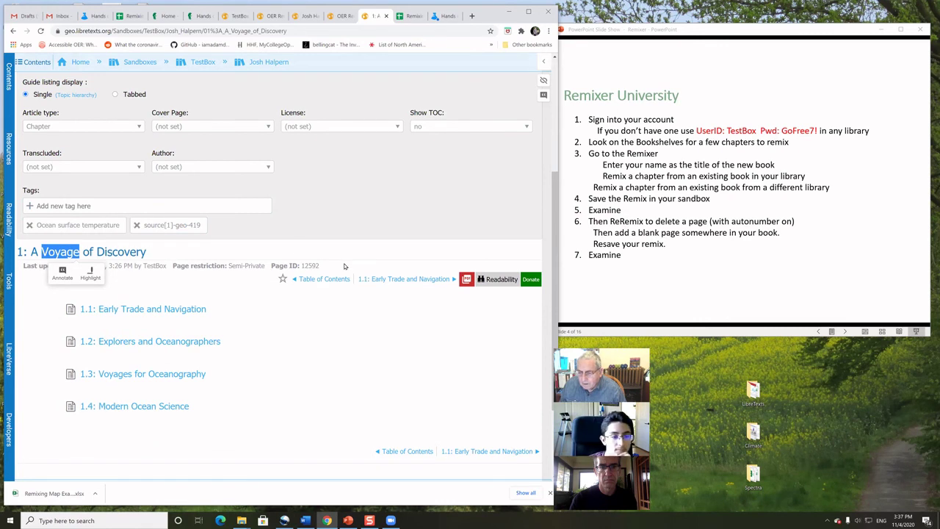
{"action": "left_click", "coordinate": [300, 228]}
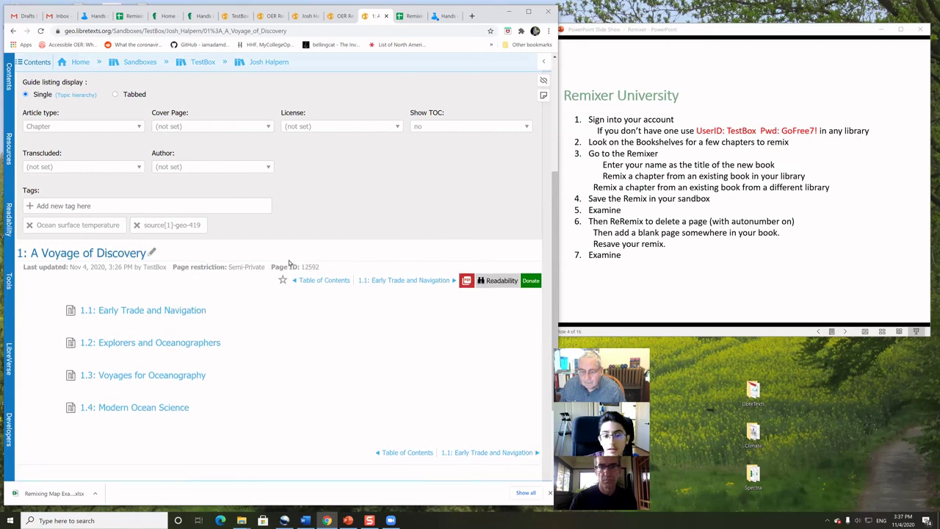
- Return to the book's main page and open the Index in its Back Matter to check the tagged terms
{"action": "scroll", "coordinate": [326, 221], "scroll_direction": "up", "scroll_amount": 3}
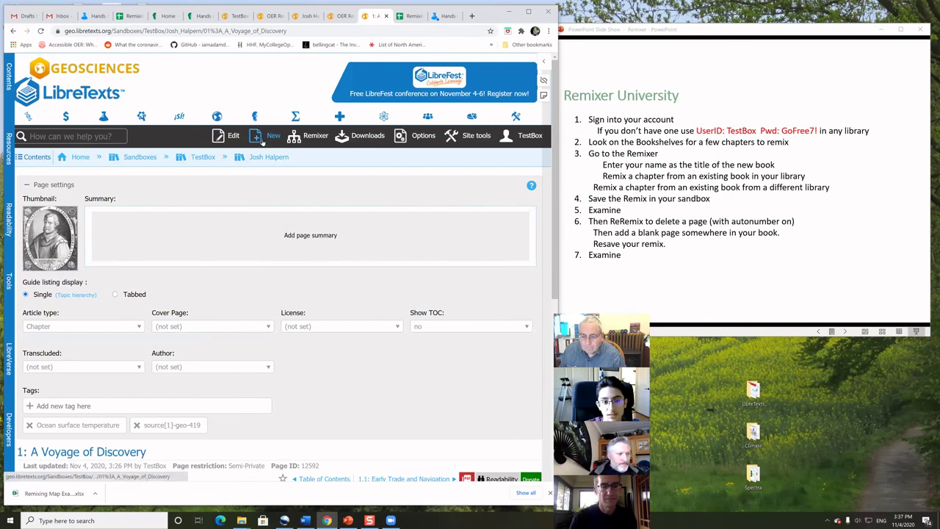
{"action": "scroll", "coordinate": [254, 197], "scroll_direction": "down", "scroll_amount": 2}
{"action": "scroll", "coordinate": [255, 197], "scroll_direction": "up", "scroll_amount": 2}
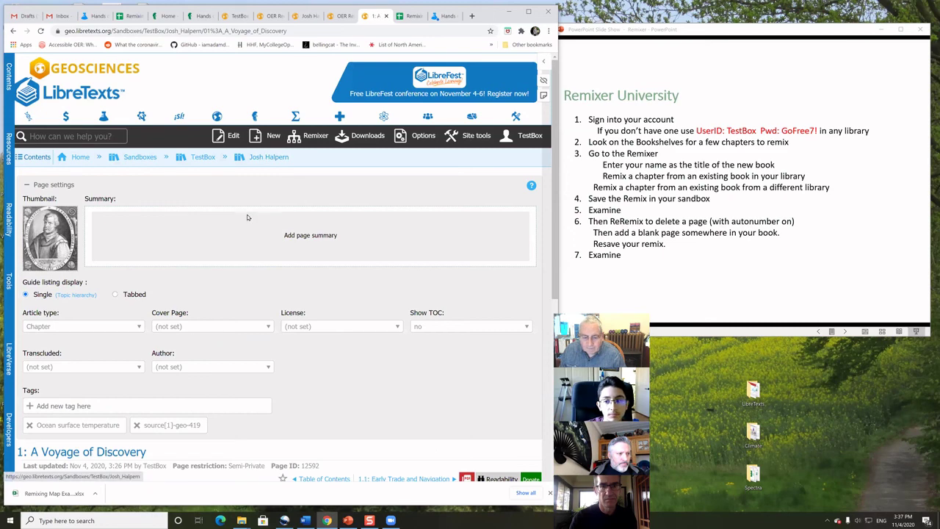
{"action": "left_click", "coordinate": [268, 158]}
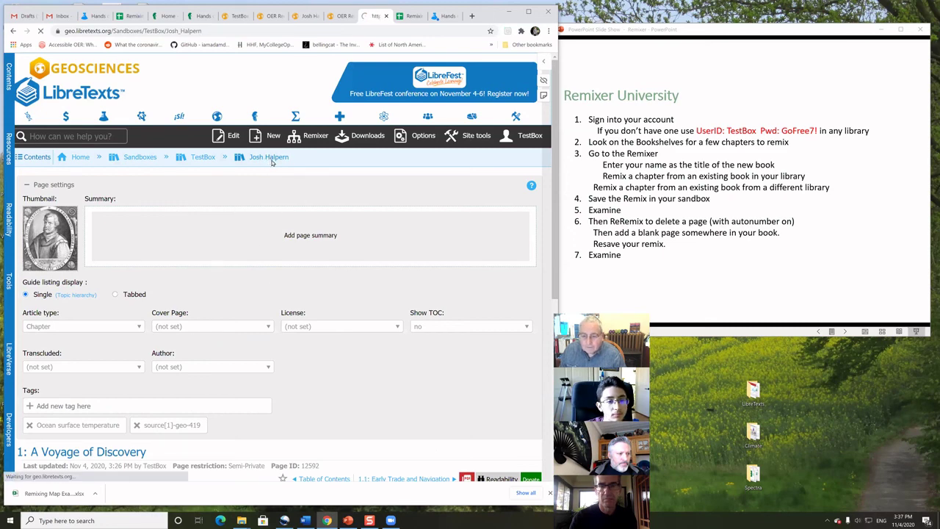
{"action": "scroll", "coordinate": [235, 255], "scroll_direction": "down", "scroll_amount": 5}
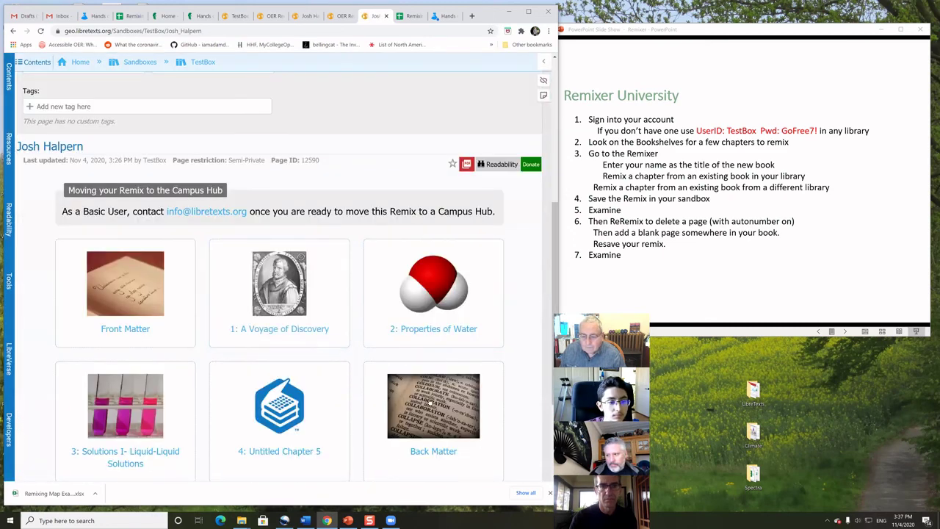
{"action": "left_click", "coordinate": [422, 455]}
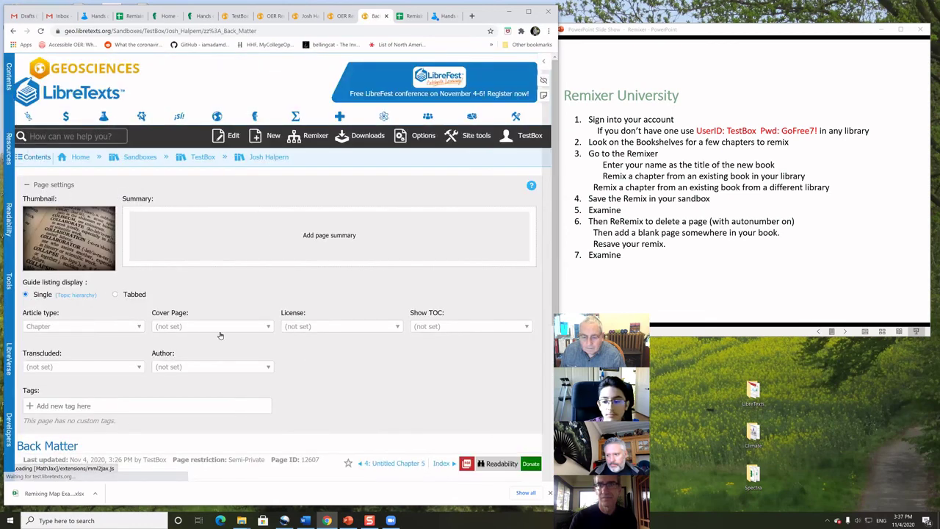
{"action": "scroll", "coordinate": [237, 329], "scroll_direction": "down", "scroll_amount": 1}
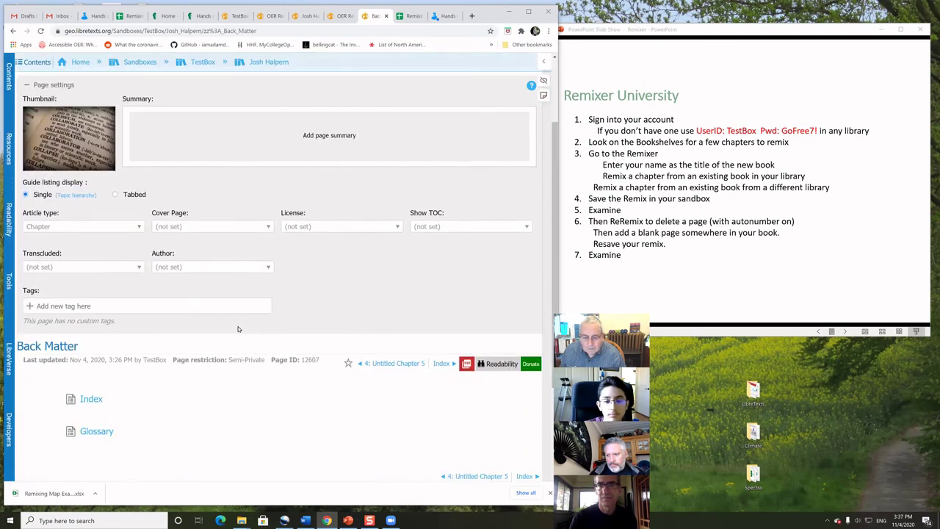
{"action": "left_click", "coordinate": [87, 398]}
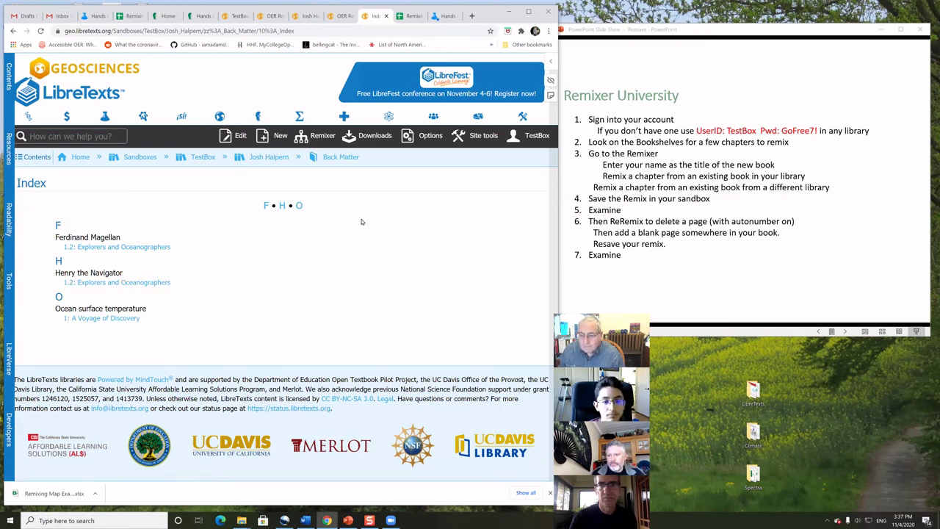
- Open page 1.1: Early Trade and Navigation in chapter 1 of the book and look over its header and introduction
{"action": "left_click", "coordinate": [257, 158]}
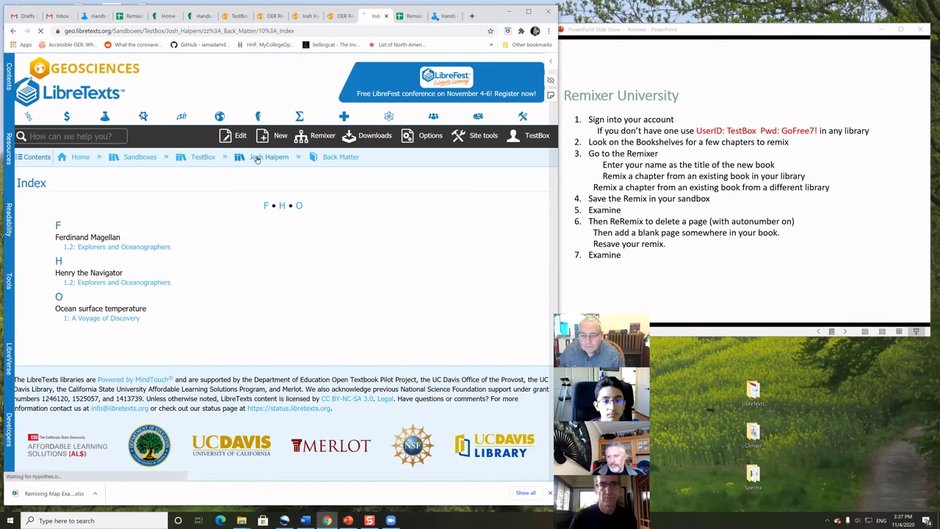
{"action": "scroll", "coordinate": [269, 242], "scroll_direction": "down", "scroll_amount": 3}
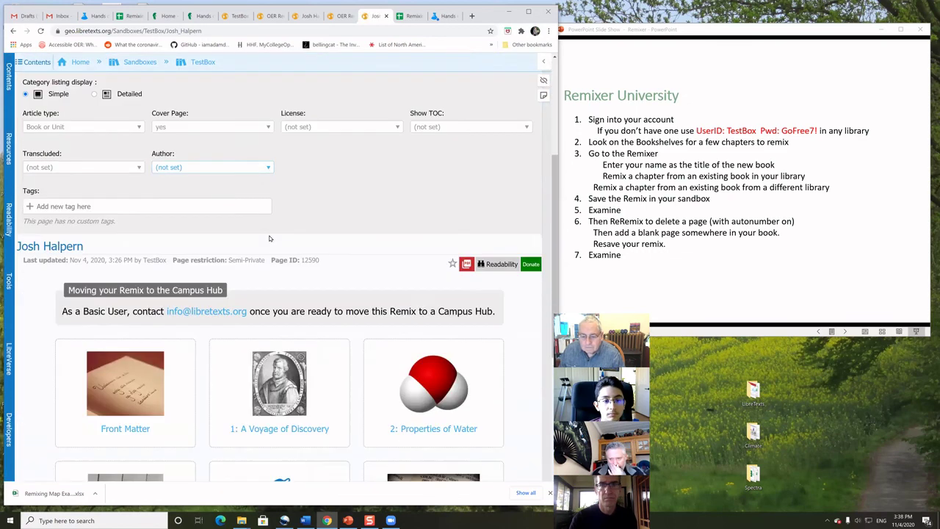
{"action": "left_click", "coordinate": [273, 429]}
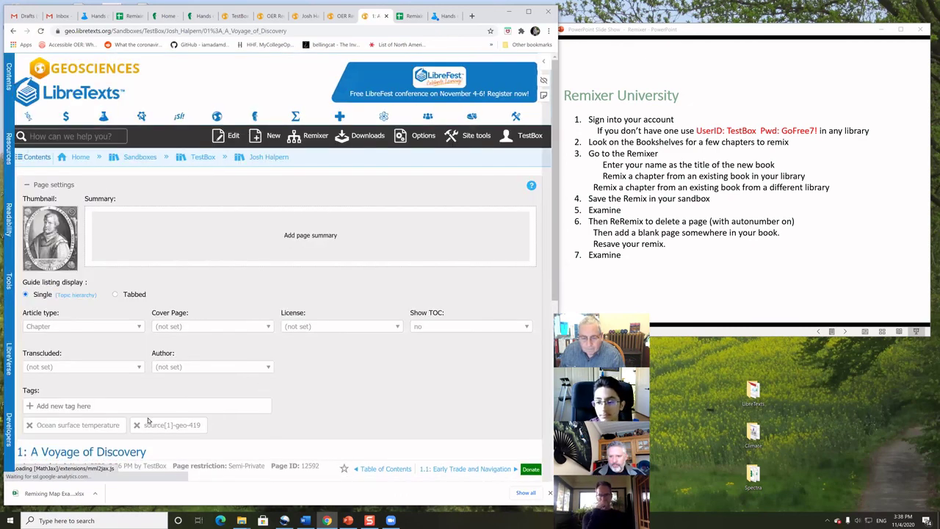
{"action": "scroll", "coordinate": [155, 393], "scroll_direction": "down", "scroll_amount": 2}
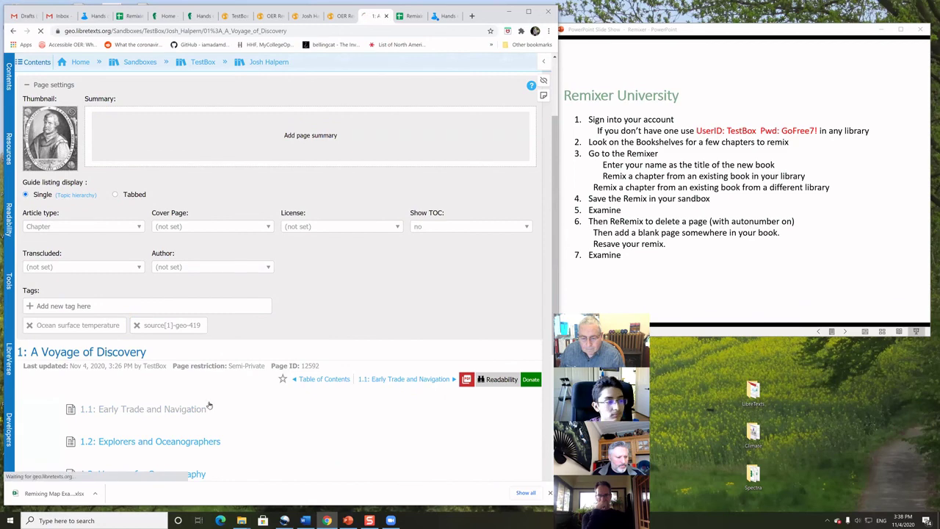
{"action": "left_click", "coordinate": [144, 411]}
{"action": "scroll", "coordinate": [367, 334], "scroll_direction": "down", "scroll_amount": 4}
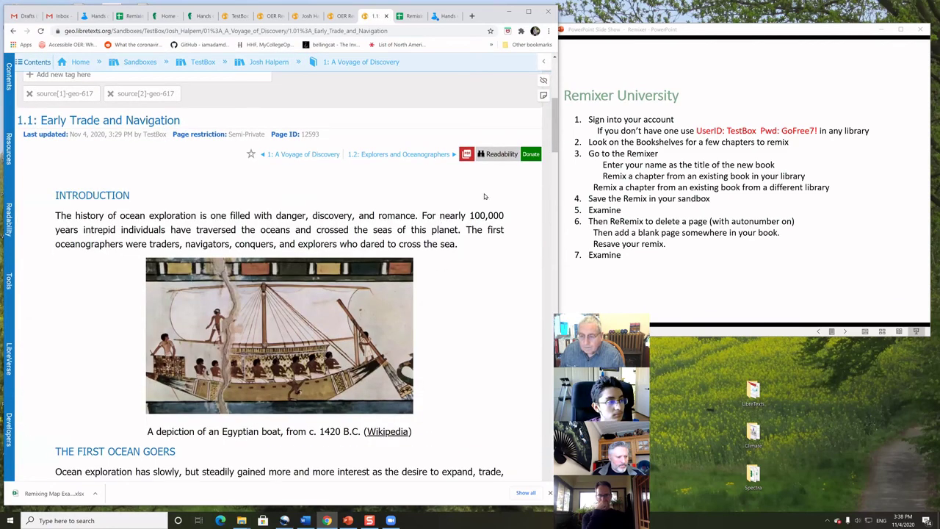
{"action": "mouse_move", "coordinate": [467, 157]}
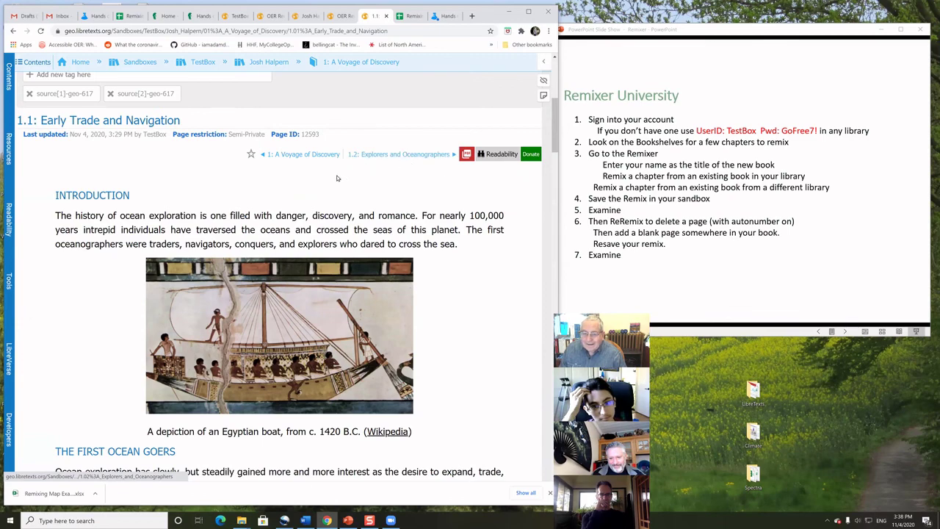
{"action": "scroll", "coordinate": [337, 178], "scroll_direction": "up", "scroll_amount": 3}
{"action": "scroll", "coordinate": [348, 190], "scroll_direction": "down", "scroll_amount": 4}
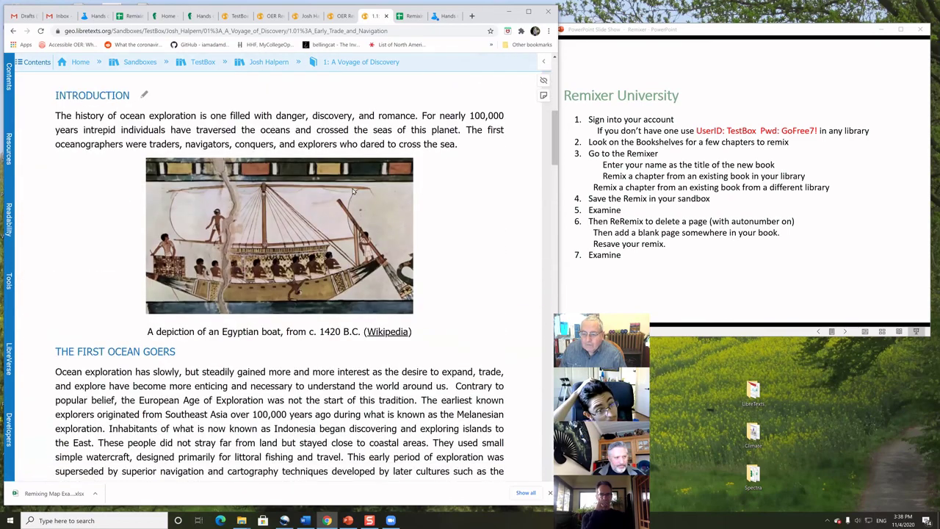
{"action": "scroll", "coordinate": [353, 191], "scroll_direction": "up", "scroll_amount": 3}
{"action": "scroll", "coordinate": [207, 143], "scroll_direction": "down", "scroll_amount": 1}
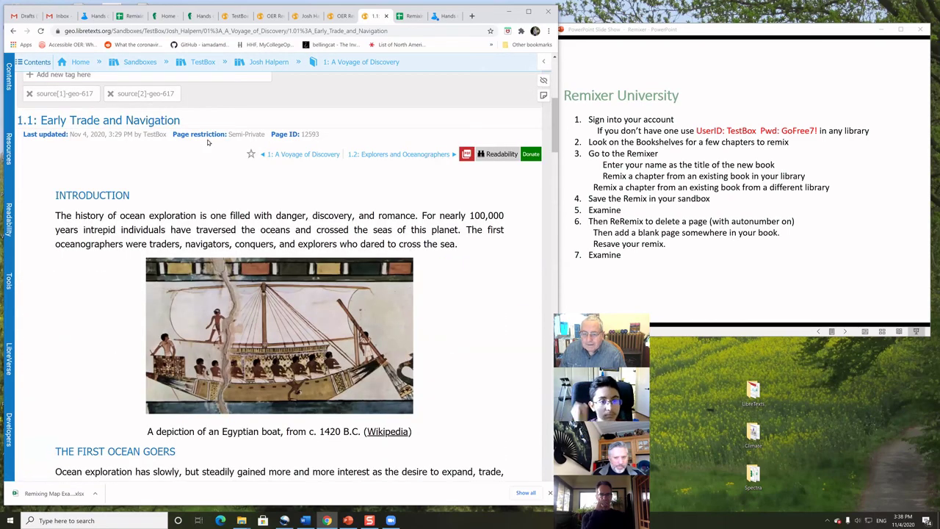
- Return to the book's main page, go to the Geosciences library home, and look through the campuses listed under Courses
{"action": "scroll", "coordinate": [207, 142], "scroll_direction": "up", "scroll_amount": 4}
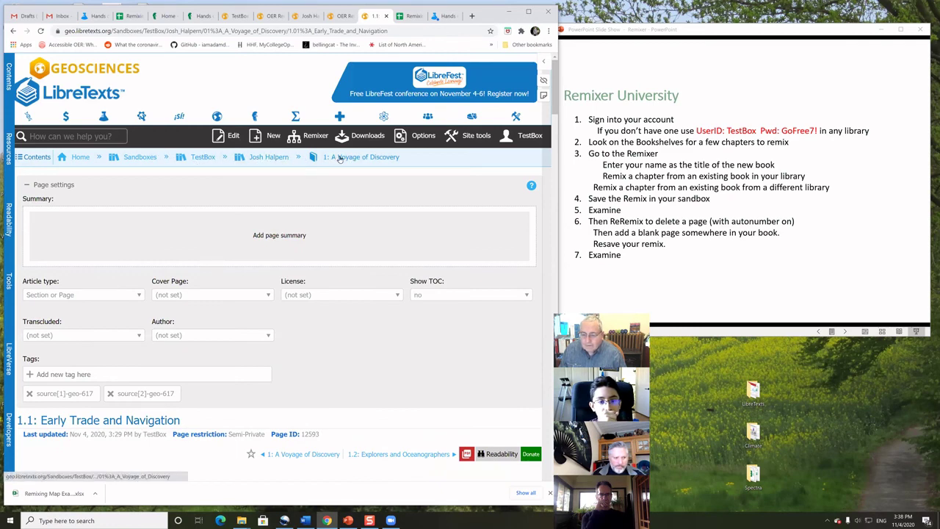
{"action": "left_click", "coordinate": [269, 157]}
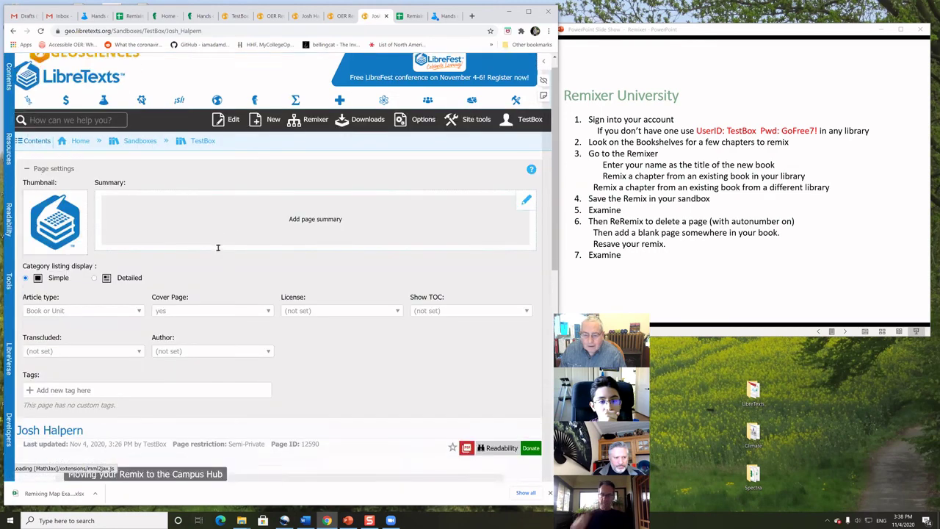
{"action": "scroll", "coordinate": [256, 321], "scroll_direction": "down", "scroll_amount": 3}
{"action": "scroll", "coordinate": [316, 226], "scroll_direction": "up", "scroll_amount": 3}
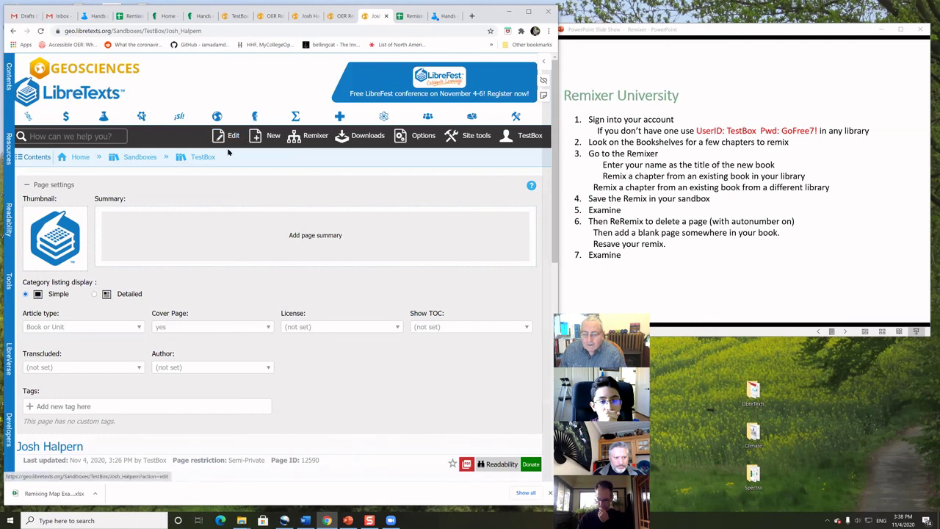
{"action": "left_click", "coordinate": [81, 158]}
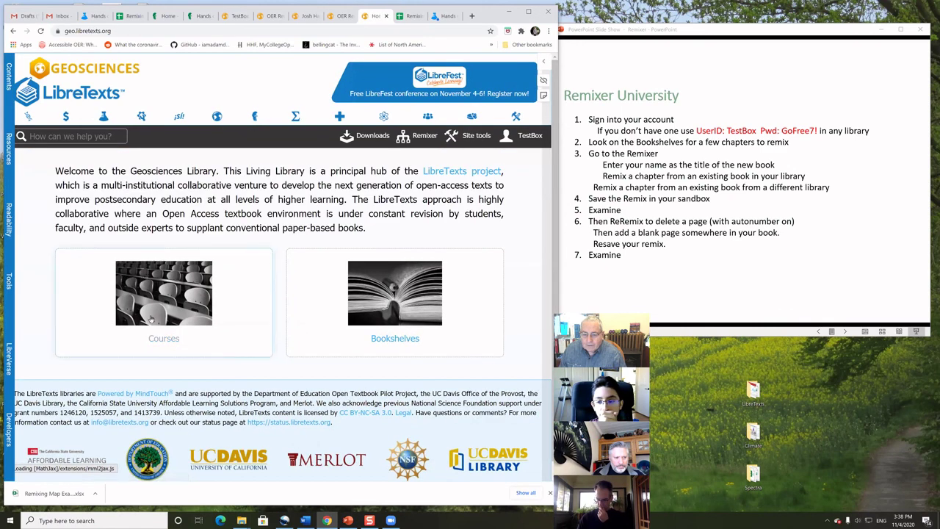
{"action": "left_click", "coordinate": [163, 338]}
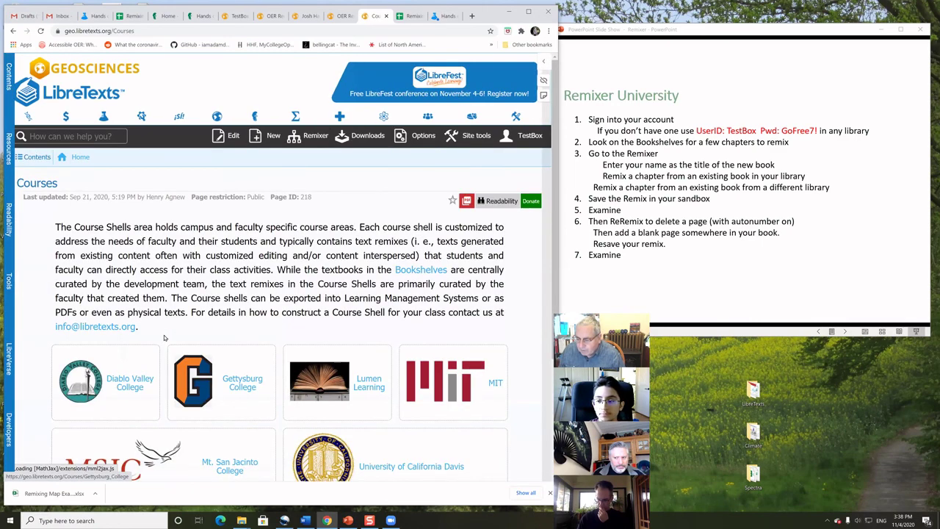
{"action": "scroll", "coordinate": [200, 328], "scroll_direction": "down", "scroll_amount": 3}
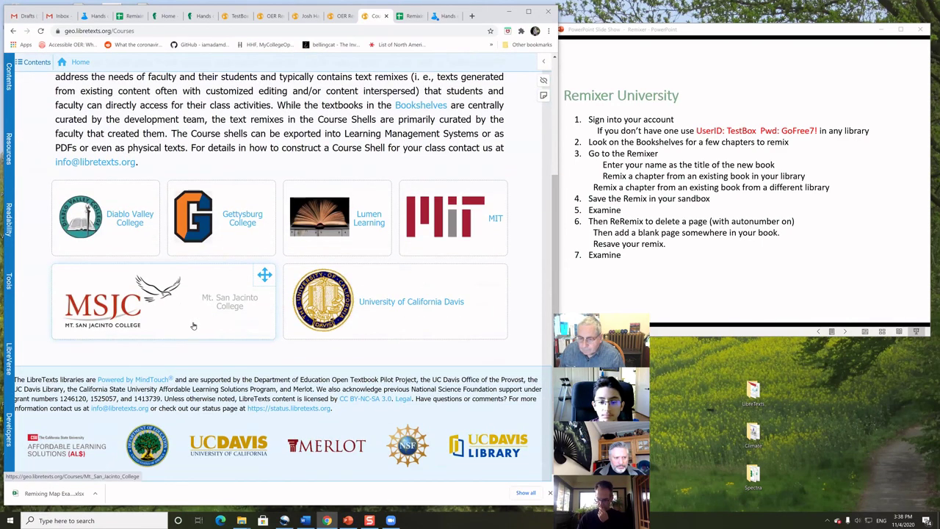
{"action": "scroll", "coordinate": [193, 325], "scroll_direction": "up", "scroll_amount": 3}
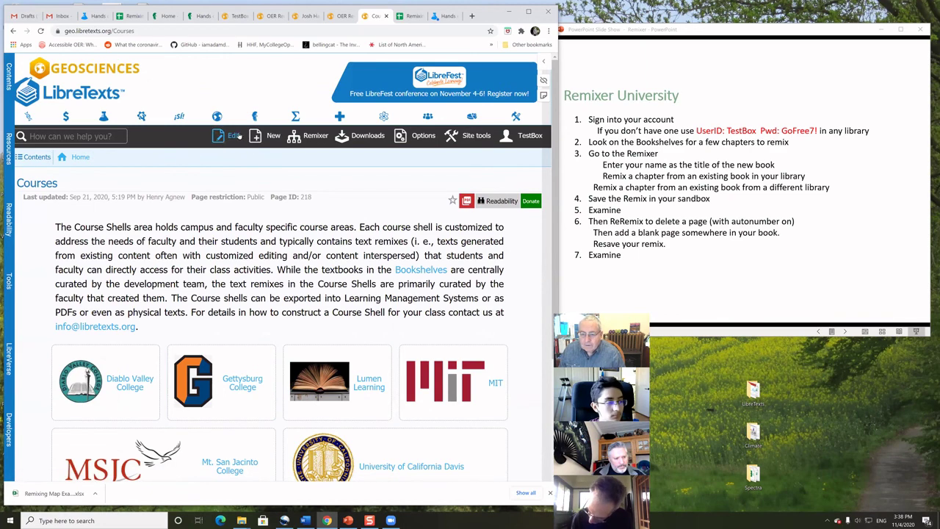
- Open the Download Center and load its beta version by appending "/beta" to the page address
{"action": "left_click", "coordinate": [361, 136]}
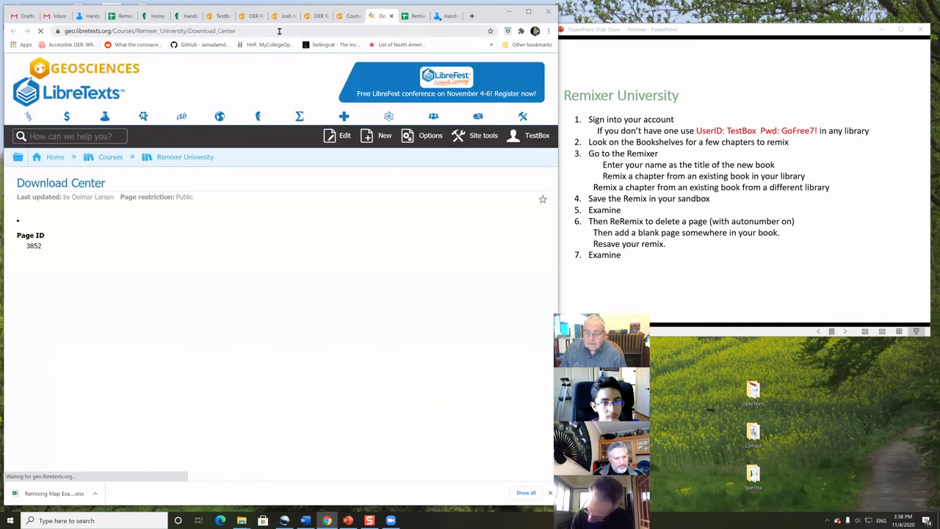
{"action": "left_click", "coordinate": [279, 31]}
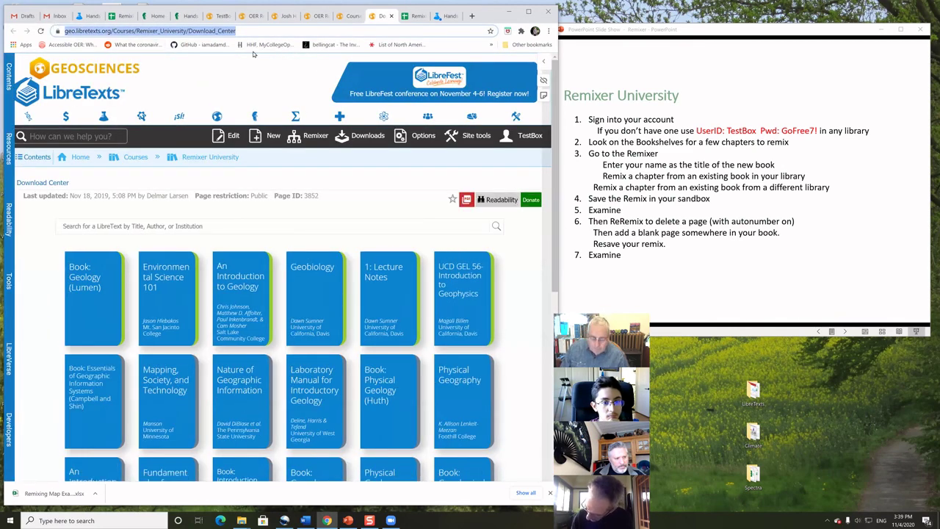
{"action": "left_click", "coordinate": [244, 31]}
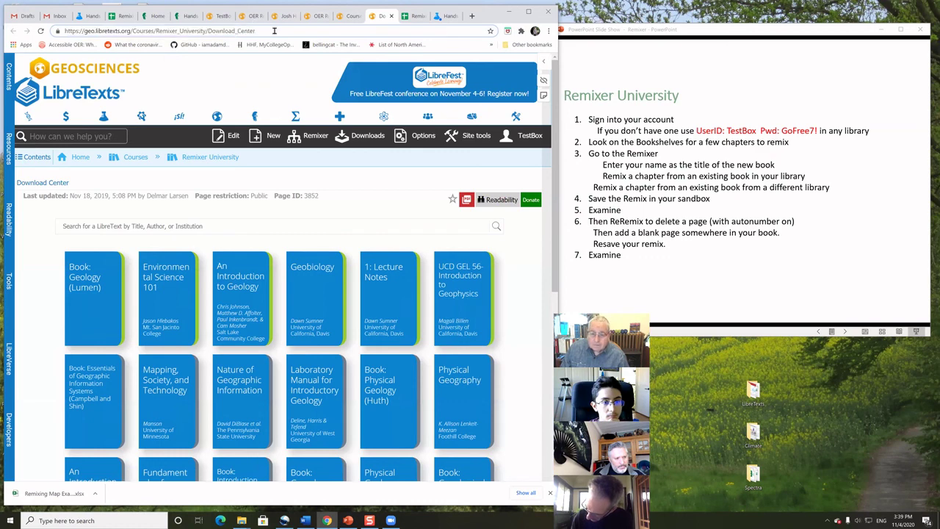
{"action": "type", "text": "/beta"}
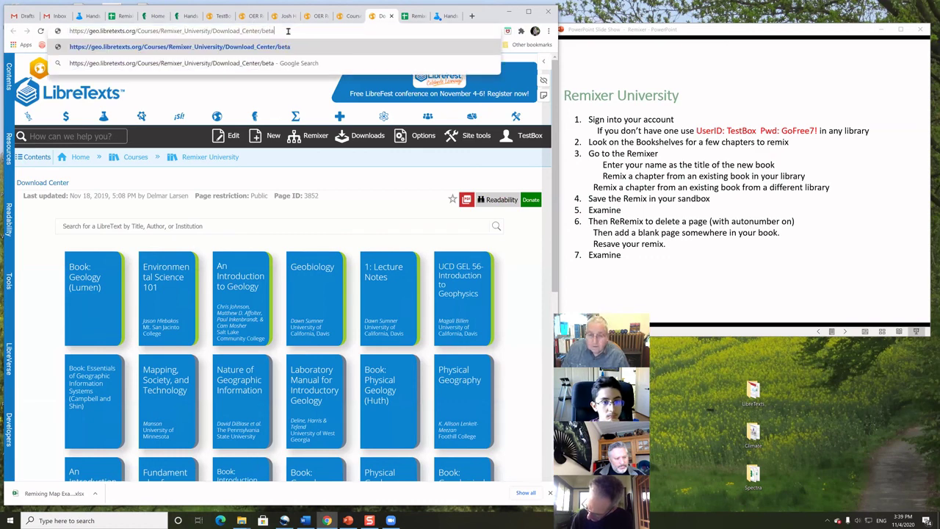
{"action": "key", "text": "Return"}
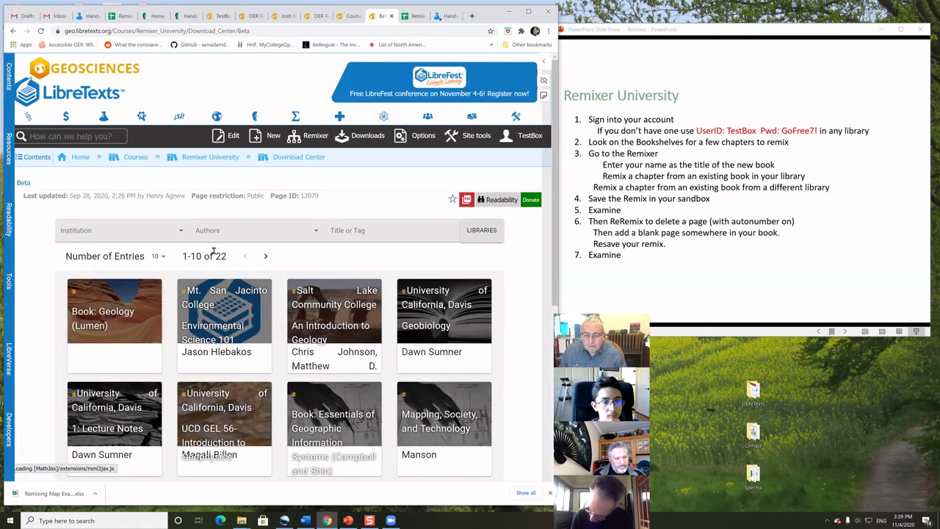
- Open the print order page for the Geobiology book and choose a hardcover with full color pages
{"action": "scroll", "coordinate": [437, 224], "scroll_direction": "down", "scroll_amount": 1}
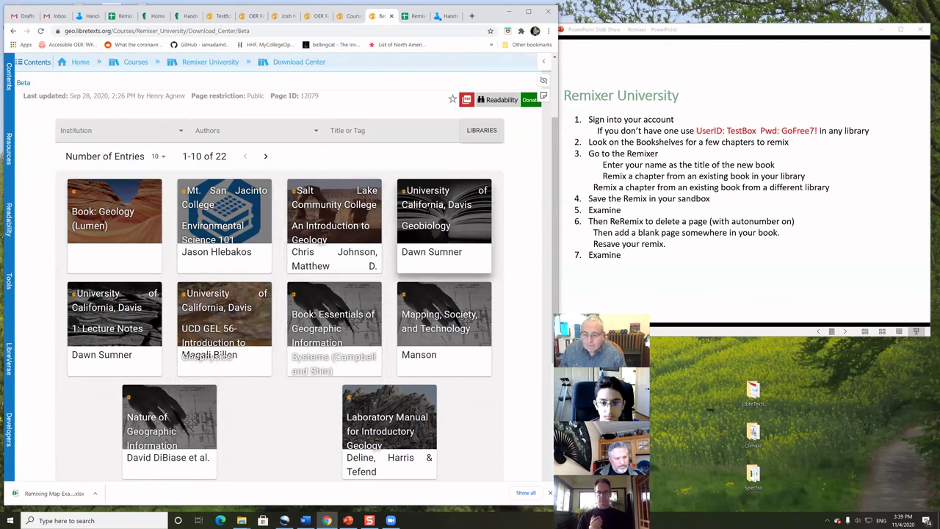
{"action": "left_click", "coordinate": [443, 220]}
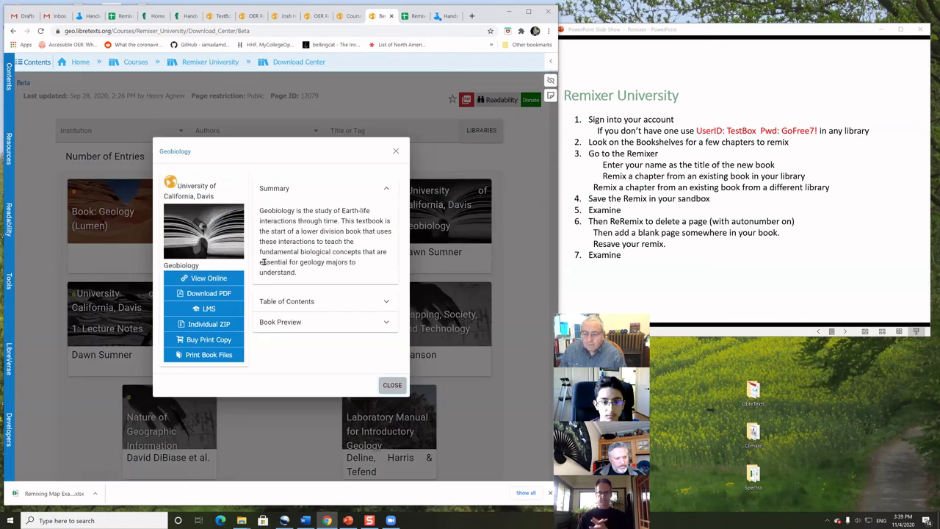
{"action": "left_click", "coordinate": [205, 341]}
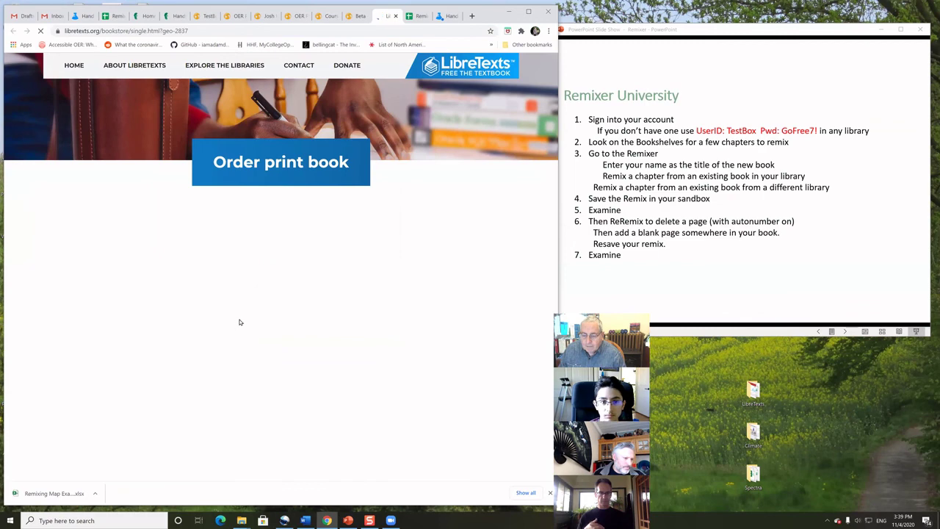
{"action": "scroll", "coordinate": [250, 315], "scroll_direction": "down", "scroll_amount": 2}
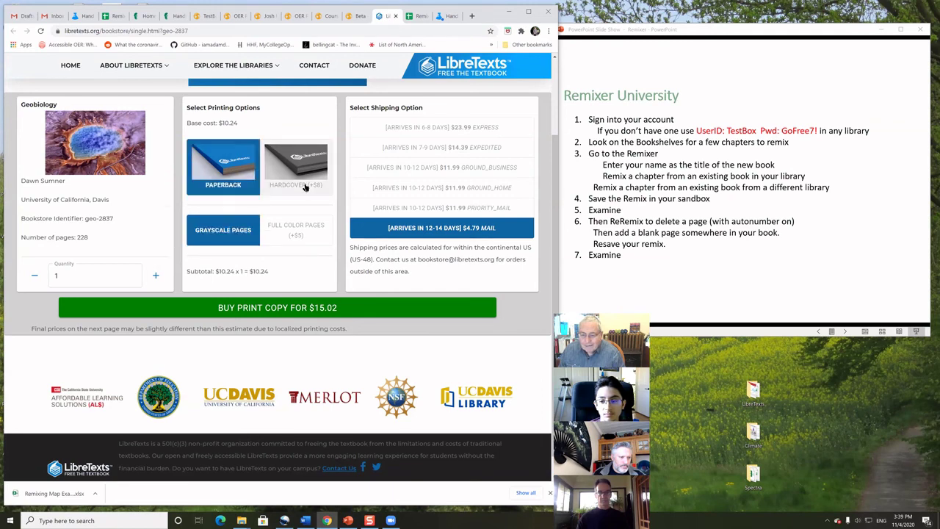
{"action": "left_click", "coordinate": [305, 187]}
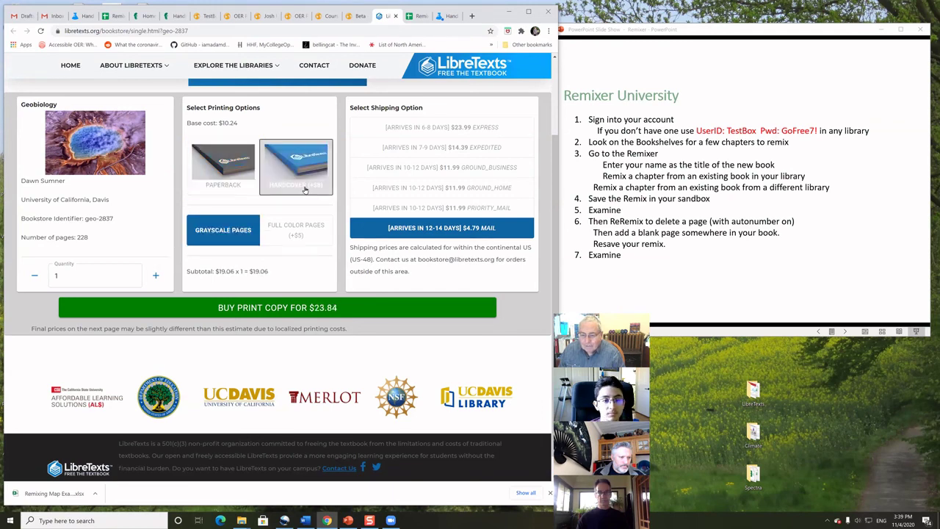
{"action": "left_click", "coordinate": [294, 234]}
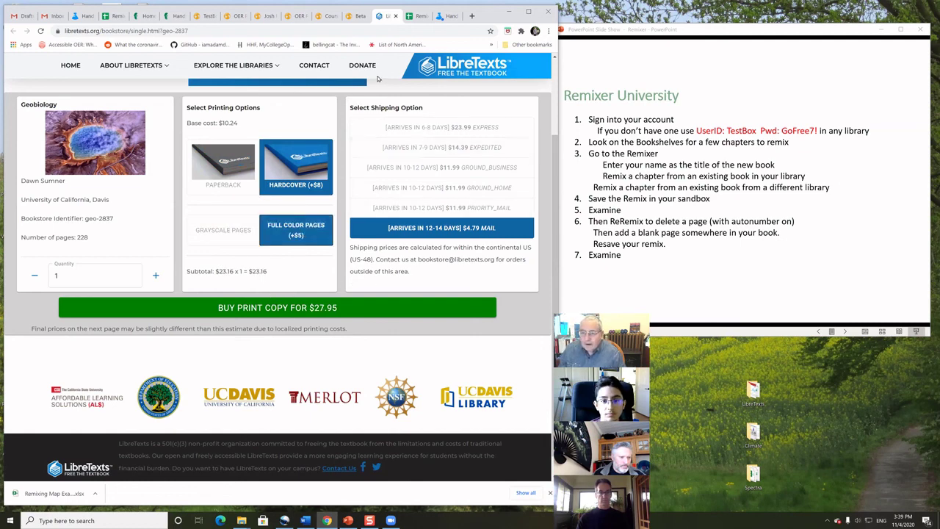
{"action": "left_click", "coordinate": [365, 29]}
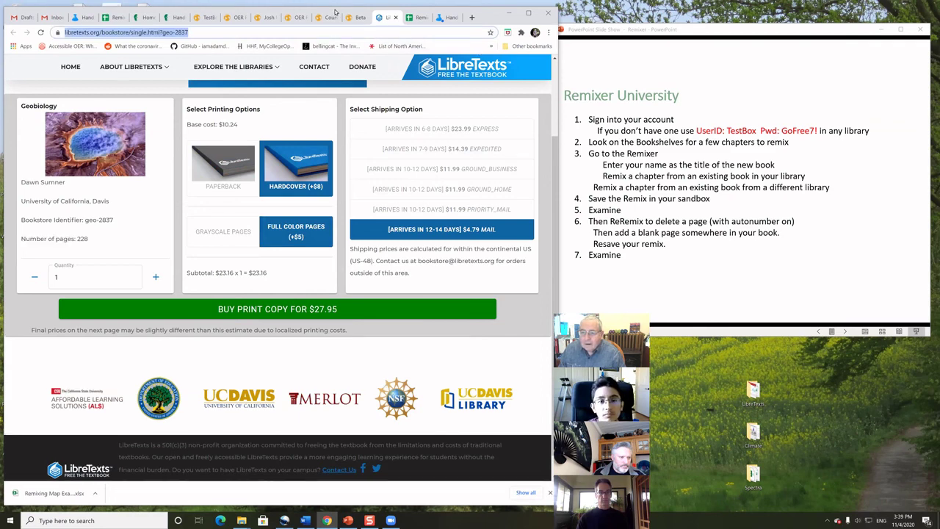
{"action": "left_click_drag", "start_coordinate": [334, 13], "coordinate": [546, 53]}
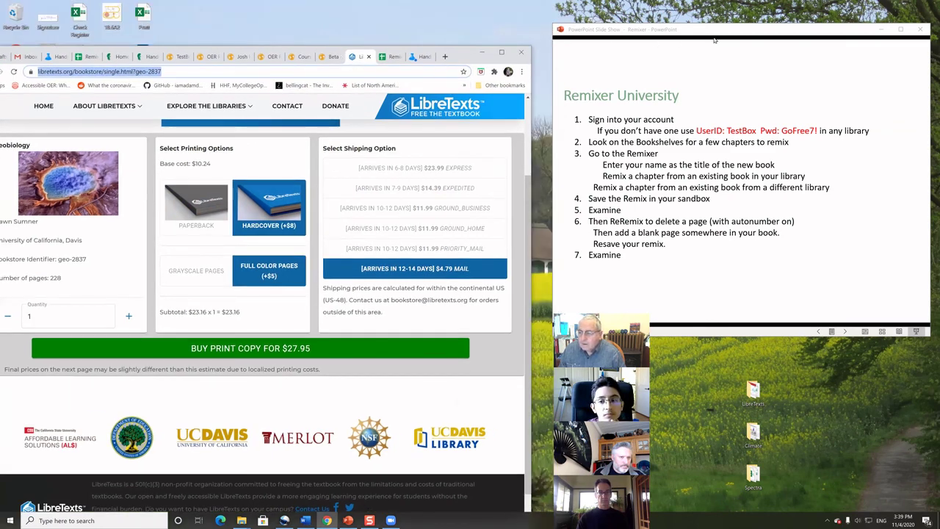
{"action": "left_click_drag", "start_coordinate": [714, 40], "coordinate": [690, 63]}
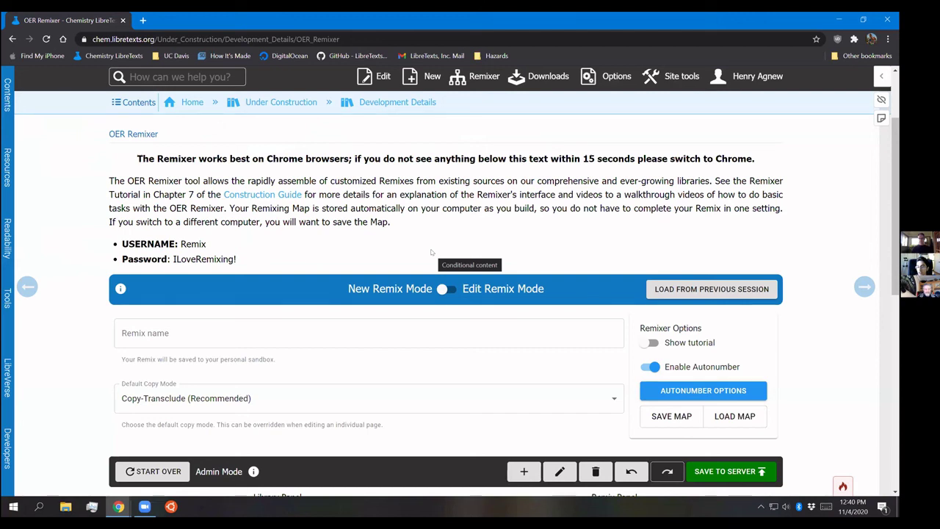
- Expand Bookshelves and its General Chemistry shelf in the Chemistry library of the OER Remixer
{"action": "scroll", "coordinate": [432, 252], "scroll_direction": "down", "scroll_amount": 1}
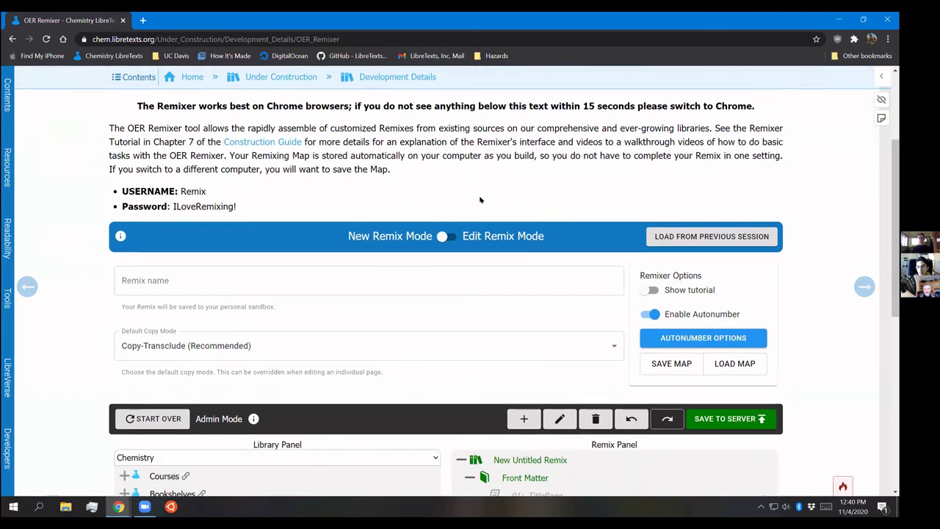
{"action": "scroll", "coordinate": [382, 189], "scroll_direction": "down", "scroll_amount": 3}
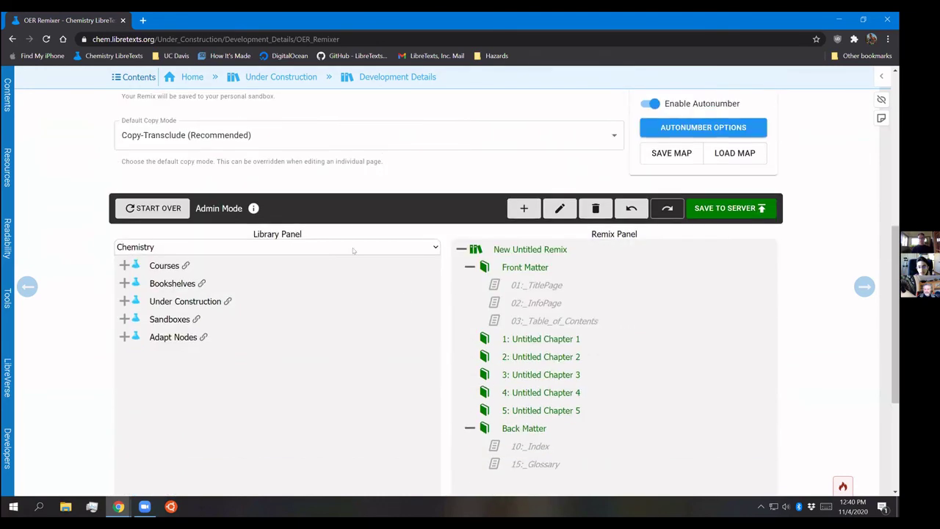
{"action": "left_click", "coordinate": [174, 283]}
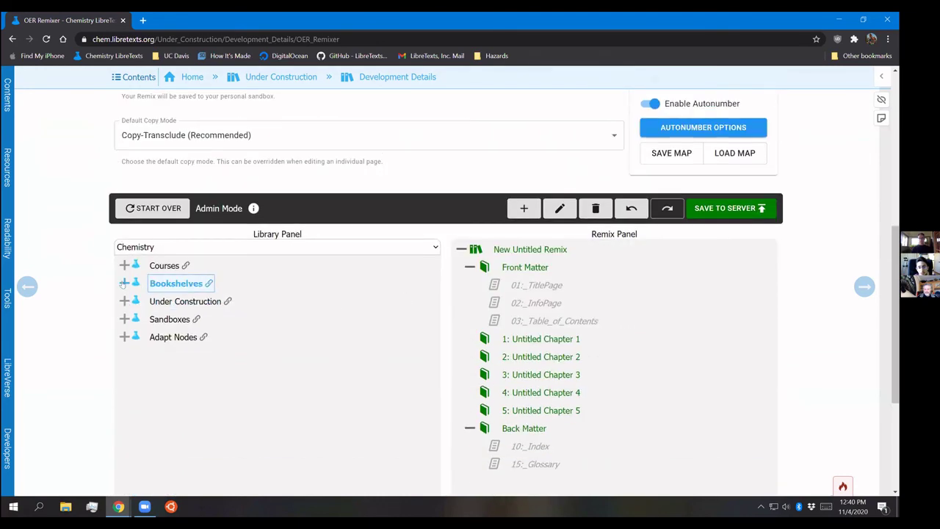
{"action": "scroll", "coordinate": [172, 312], "scroll_direction": "down", "scroll_amount": 1}
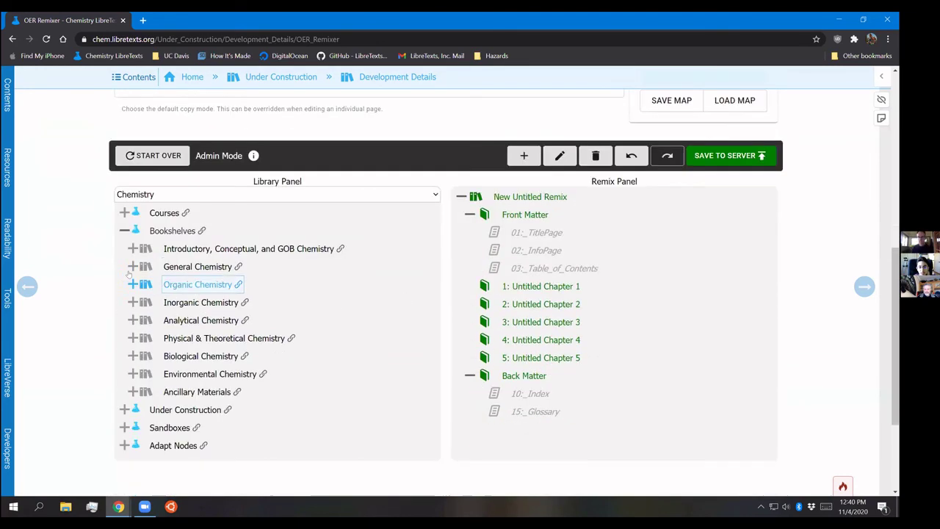
{"action": "left_click", "coordinate": [192, 266]}
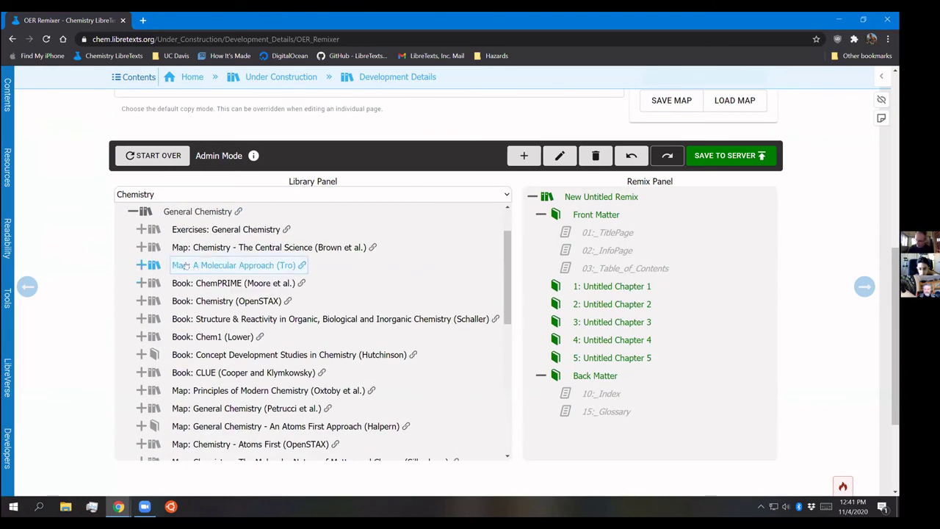
- Add "Map: A Molecular Approach (Tro)" to the untitled remix and move it above Front Matter as the first chapter
{"action": "mouse_move", "coordinate": [183, 265]}
{"action": "left_mouse_down"}
{"action": "mouse_move", "coordinate": [602, 342]}
{"action": "mouse_move", "coordinate": [611, 418]}
{"action": "left_mouse_up"}
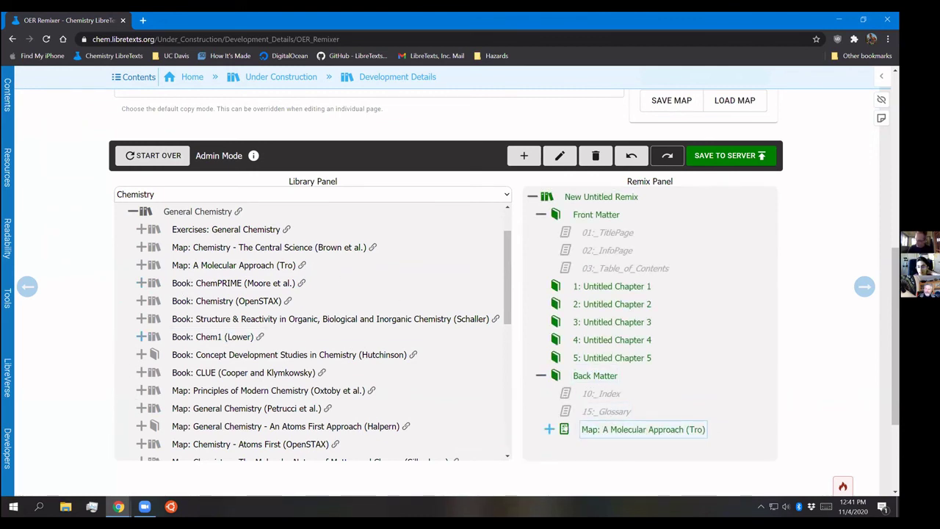
{"action": "left_click_drag", "start_coordinate": [643, 429], "coordinate": [561, 214]}
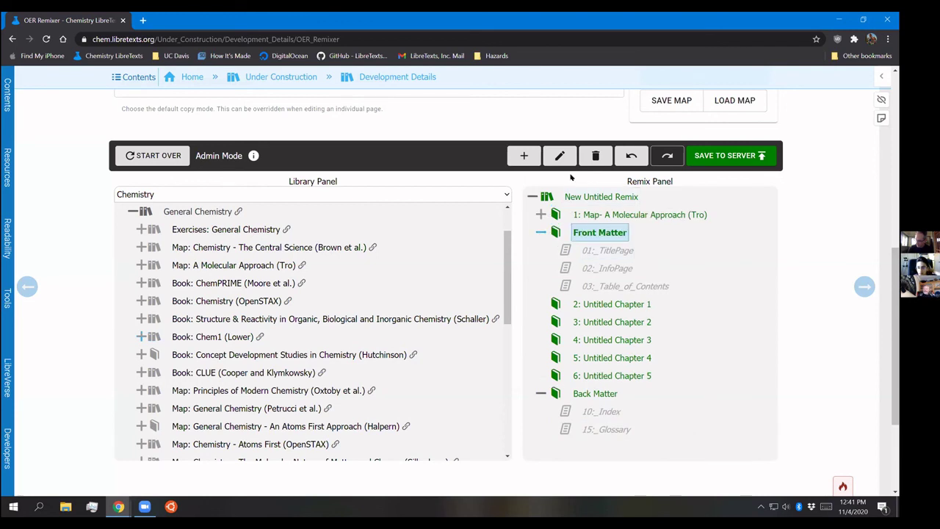
- Delete the front matter, all chapters and the back matter from the untitled remix so only its root remains
{"action": "left_click", "coordinate": [596, 158]}
{"action": "left_click", "coordinate": [596, 157]}
{"action": "left_click", "coordinate": [596, 157]}
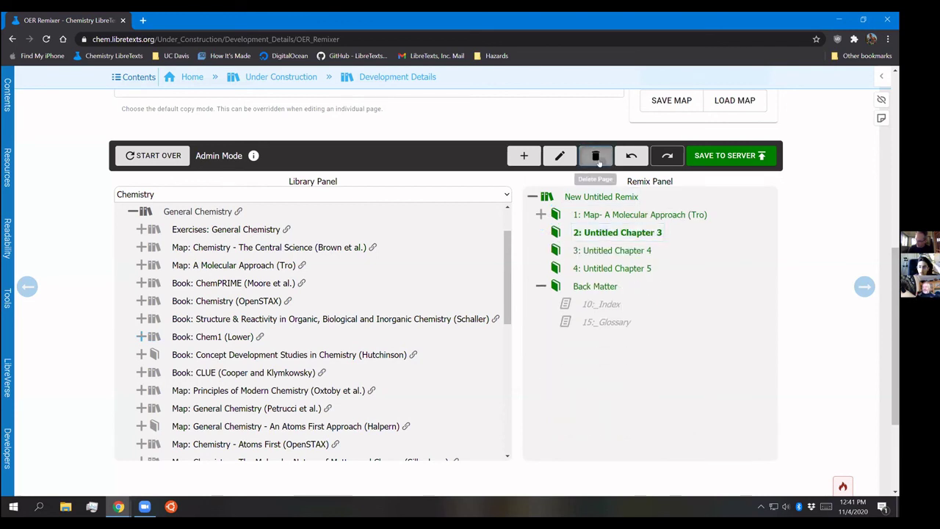
{"action": "left_click", "coordinate": [596, 157]}
{"action": "left_click", "coordinate": [596, 157]}
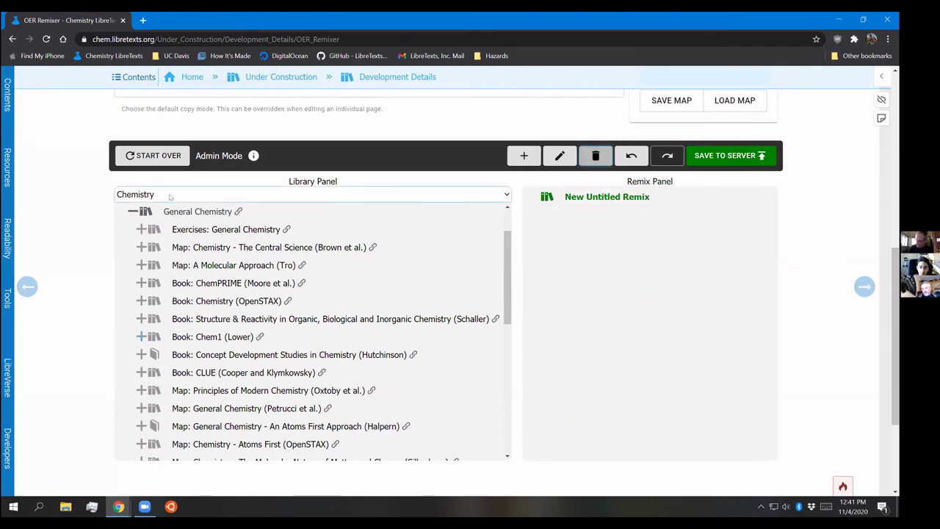
- Bring "Map: A Molecular Approach (Tro)" from General Chemistry into the empty remix and merge it with the coverpage
{"action": "left_click_drag", "start_coordinate": [434, 266], "coordinate": [566, 273]}
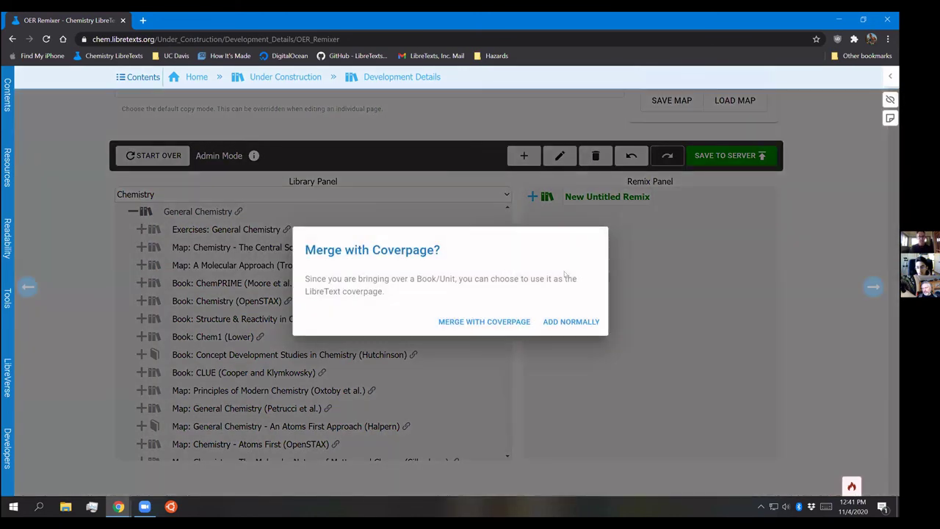
{"action": "left_click", "coordinate": [484, 322]}
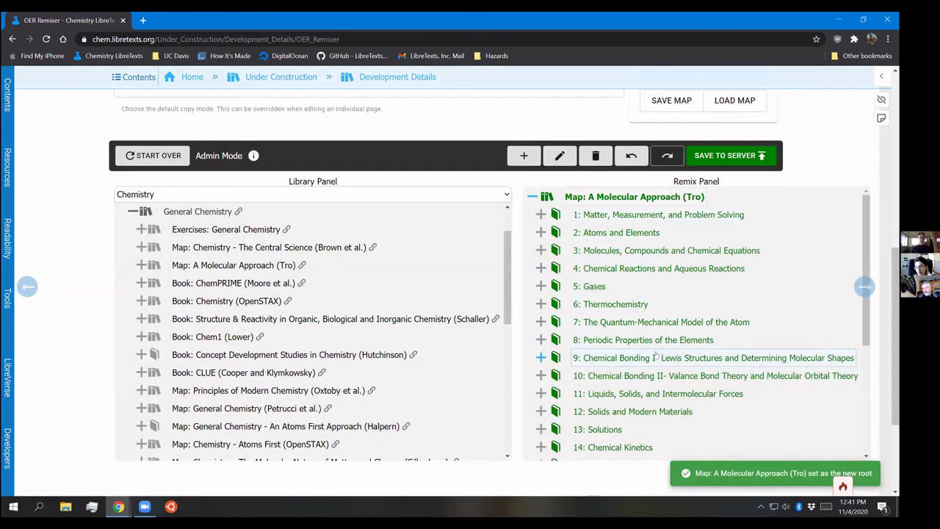
- Move the Gases chapter up to position 3 in the remix, directly after Atoms and Elements
{"action": "scroll", "coordinate": [656, 355], "scroll_direction": "down", "scroll_amount": 1}
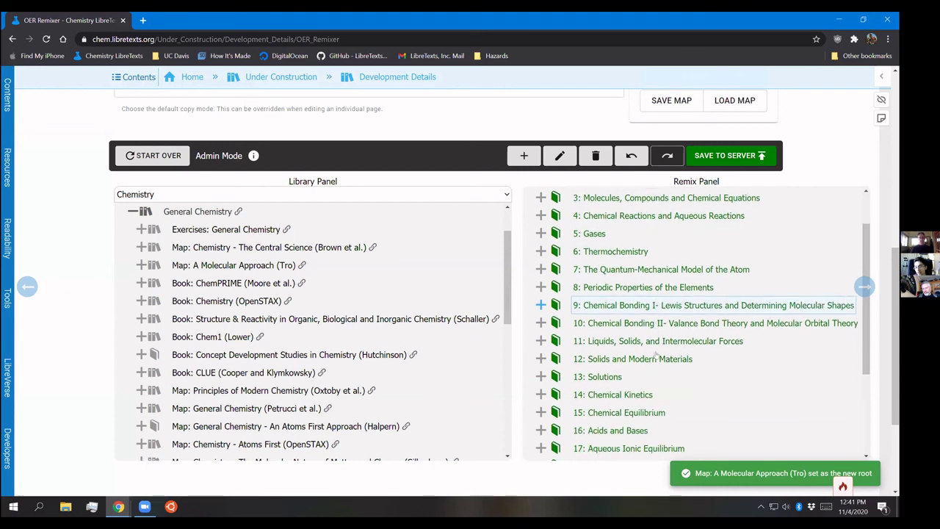
{"action": "scroll", "coordinate": [656, 355], "scroll_direction": "up", "scroll_amount": 1}
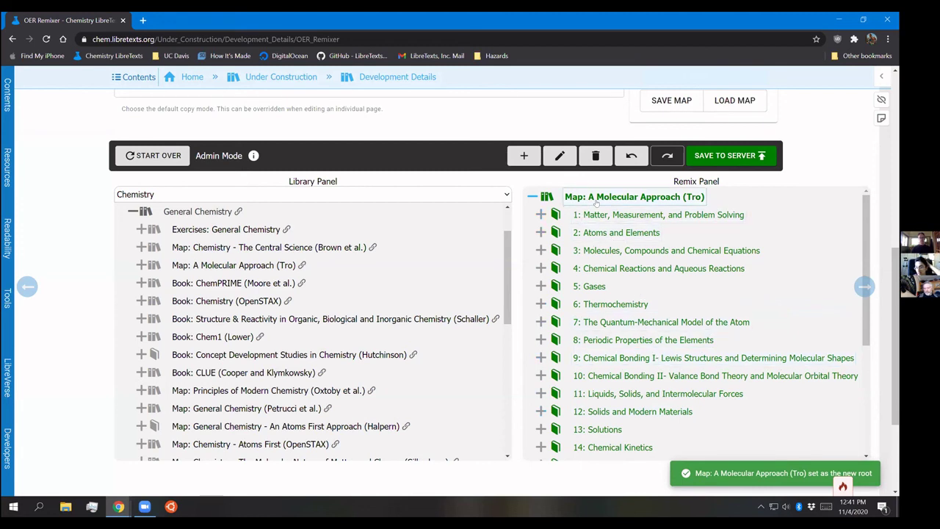
{"action": "left_click_drag", "start_coordinate": [595, 285], "coordinate": [608, 250]}
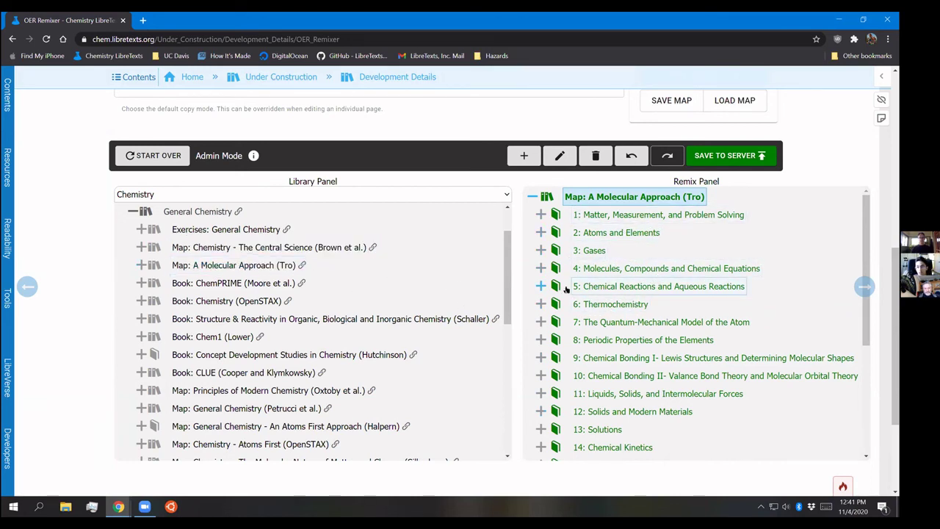
- Look over the option for saving to the server and examine the remix's full chapter list
{"action": "scroll", "coordinate": [569, 287], "scroll_direction": "up", "scroll_amount": 2}
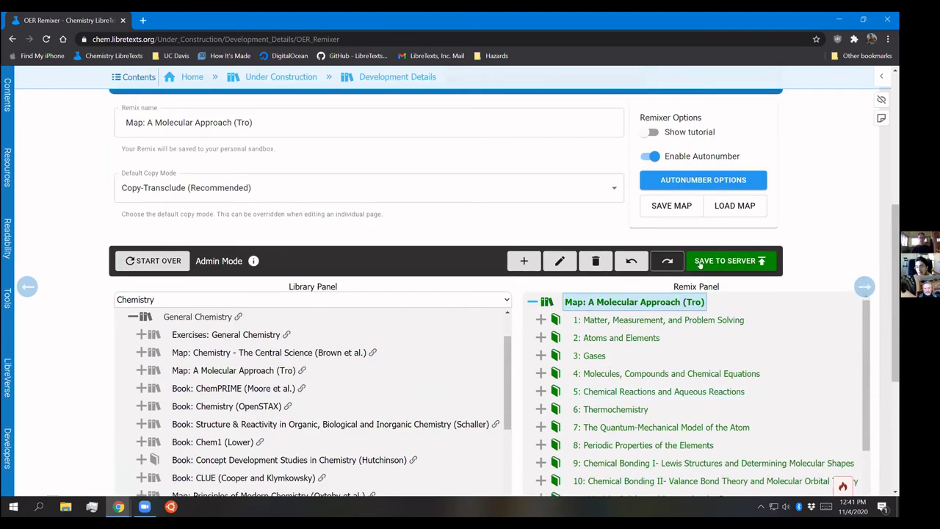
{"action": "left_click", "coordinate": [702, 263]}
{"action": "scroll", "coordinate": [599, 337], "scroll_direction": "down", "scroll_amount": 3}
{"action": "scroll", "coordinate": [599, 337], "scroll_direction": "down", "scroll_amount": 3}
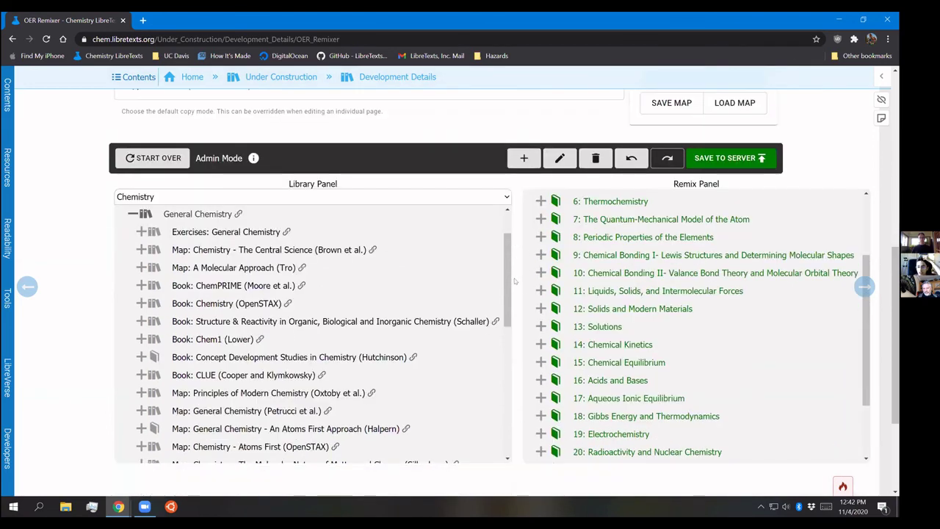
{"action": "scroll", "coordinate": [608, 250], "scroll_direction": "up", "scroll_amount": 3}
{"action": "scroll", "coordinate": [609, 253], "scroll_direction": "down", "scroll_amount": 6}
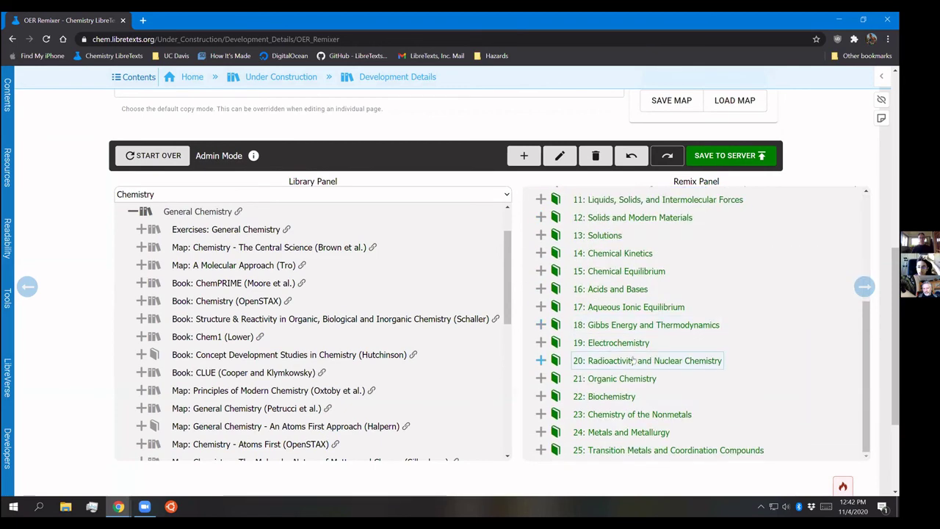
{"action": "scroll", "coordinate": [628, 270], "scroll_direction": "up", "scroll_amount": 2}
{"action": "scroll", "coordinate": [628, 306], "scroll_direction": "up", "scroll_amount": 5}
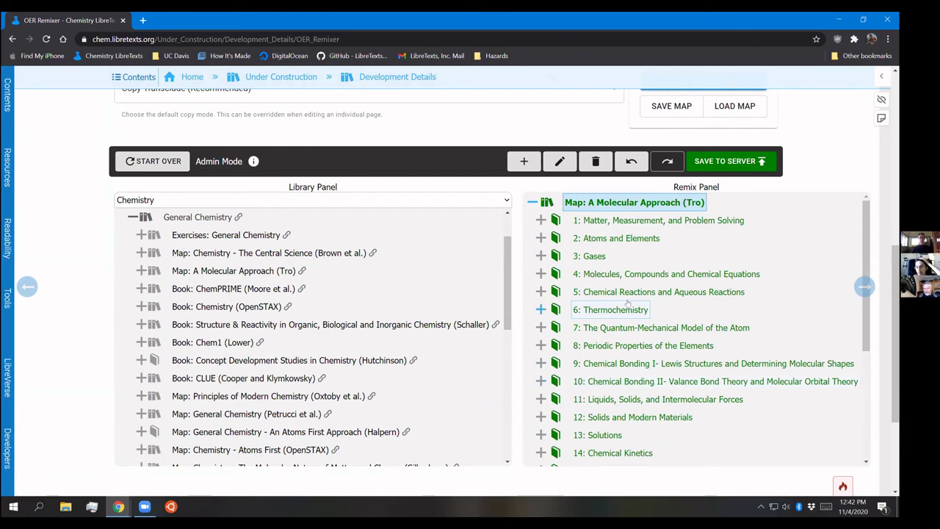
- Look over the Remixer page's introduction, remix mode, remix name, default copy mode and Remixer options
{"action": "scroll", "coordinate": [692, 157], "scroll_direction": "up", "scroll_amount": 3}
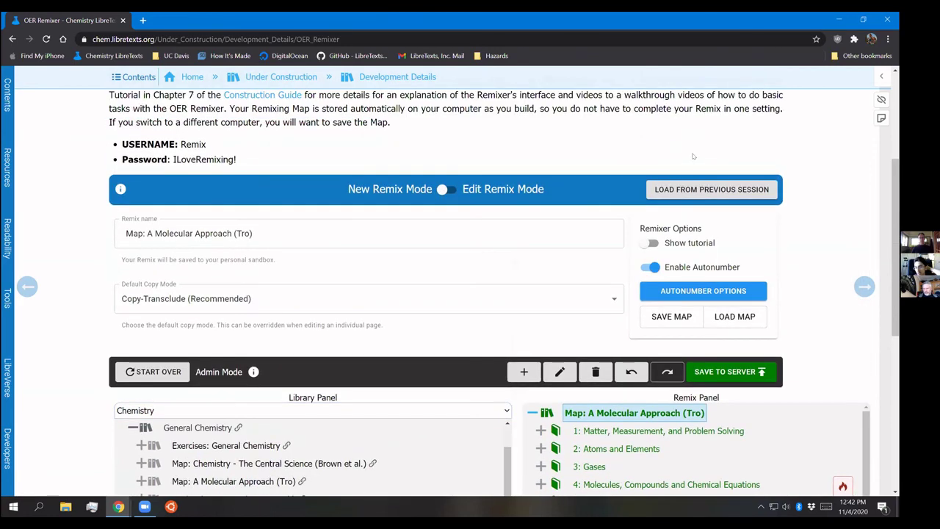
{"action": "scroll", "coordinate": [693, 157], "scroll_direction": "up", "scroll_amount": 3}
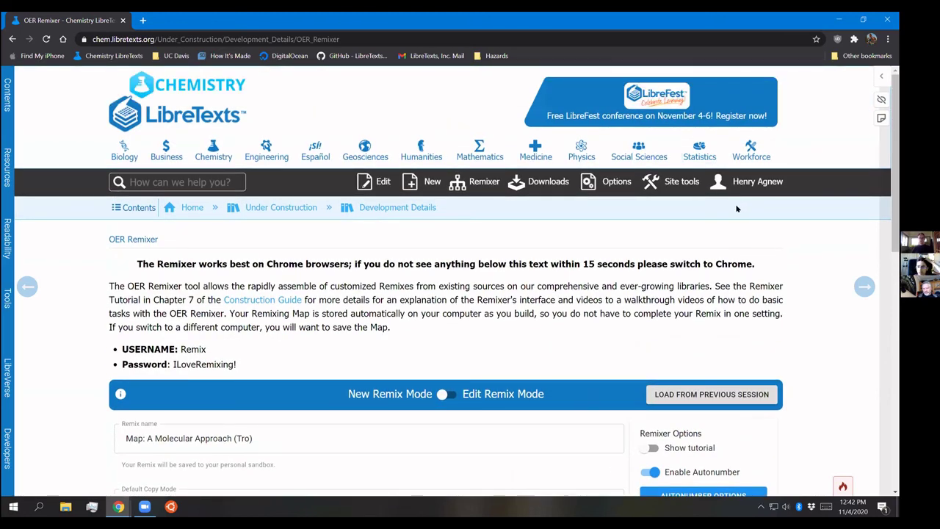
{"action": "scroll", "coordinate": [717, 225], "scroll_direction": "down", "scroll_amount": 2}
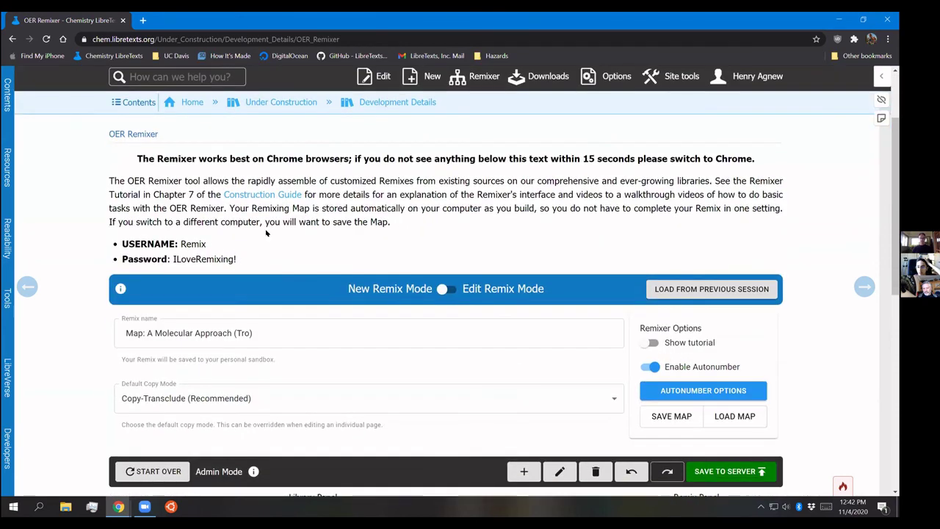
{"action": "scroll", "coordinate": [613, 210], "scroll_direction": "down", "scroll_amount": 2}
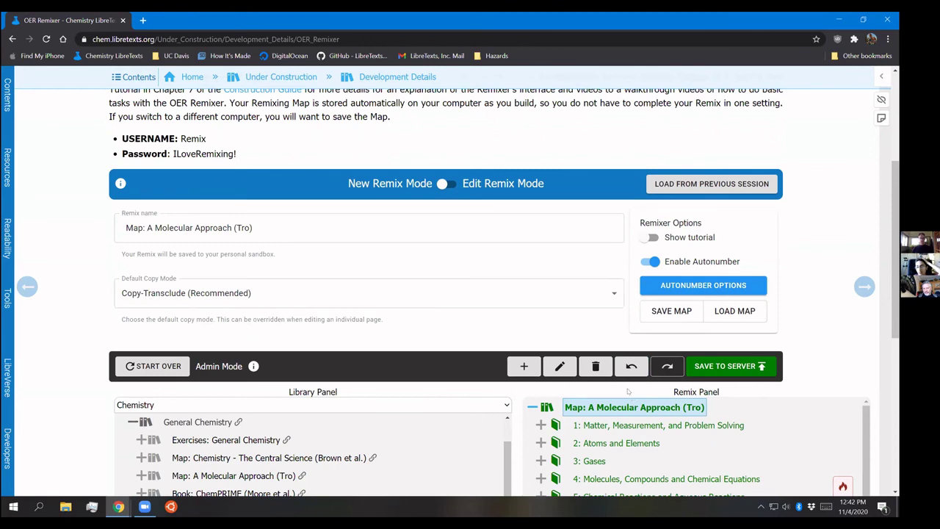
{"action": "scroll", "coordinate": [647, 328], "scroll_direction": "up", "scroll_amount": 4}
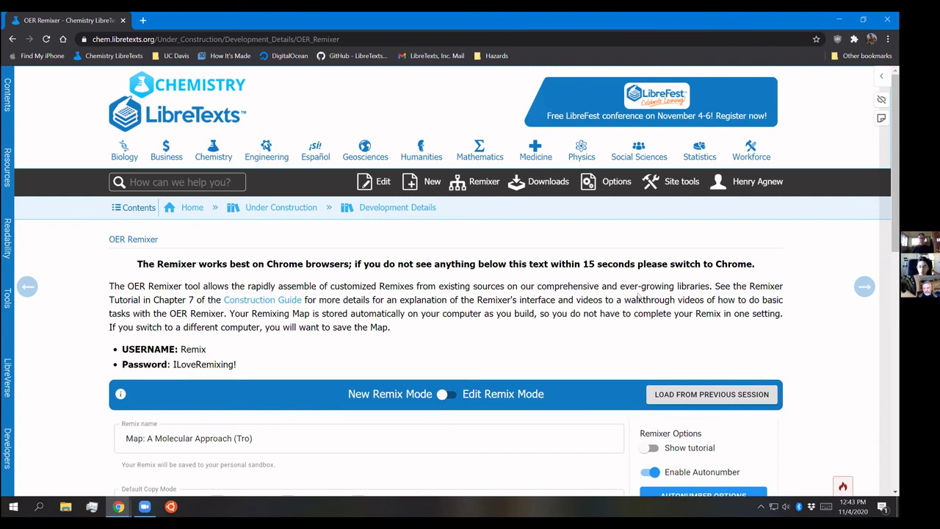
{"action": "scroll", "coordinate": [591, 314], "scroll_direction": "down", "scroll_amount": 1}
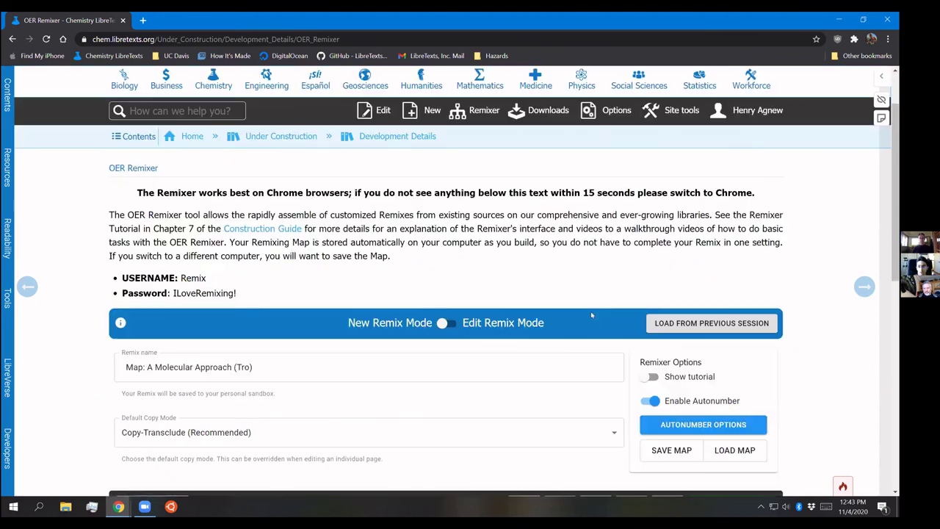
{"action": "scroll", "coordinate": [591, 314], "scroll_direction": "down", "scroll_amount": 3}
{"action": "scroll", "coordinate": [563, 281], "scroll_direction": "up", "scroll_amount": 1}
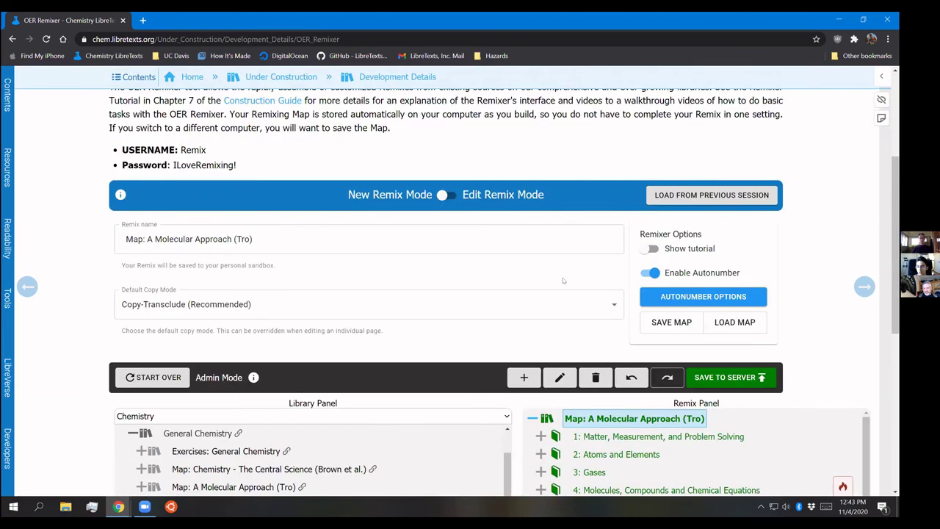
{"action": "scroll", "coordinate": [563, 281], "scroll_direction": "up", "scroll_amount": 3}
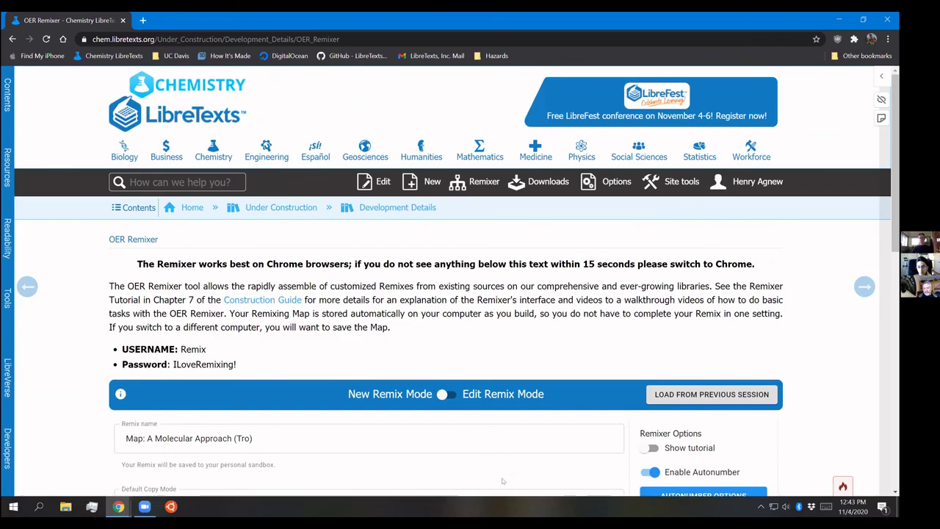